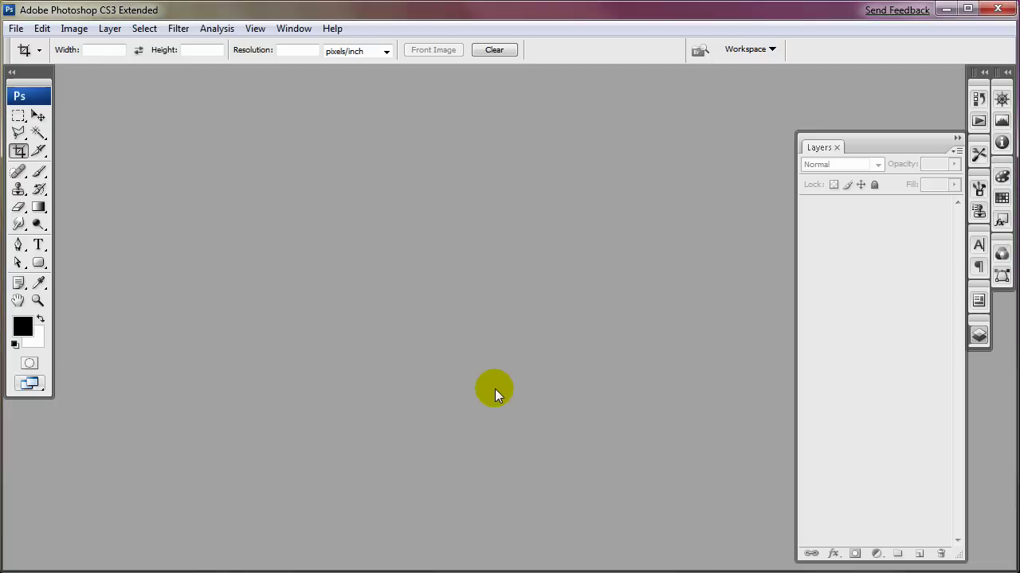
Create a new transparent 400×300 px document and enlarge its window
key("ctrl+n")
double_click(398, 232)
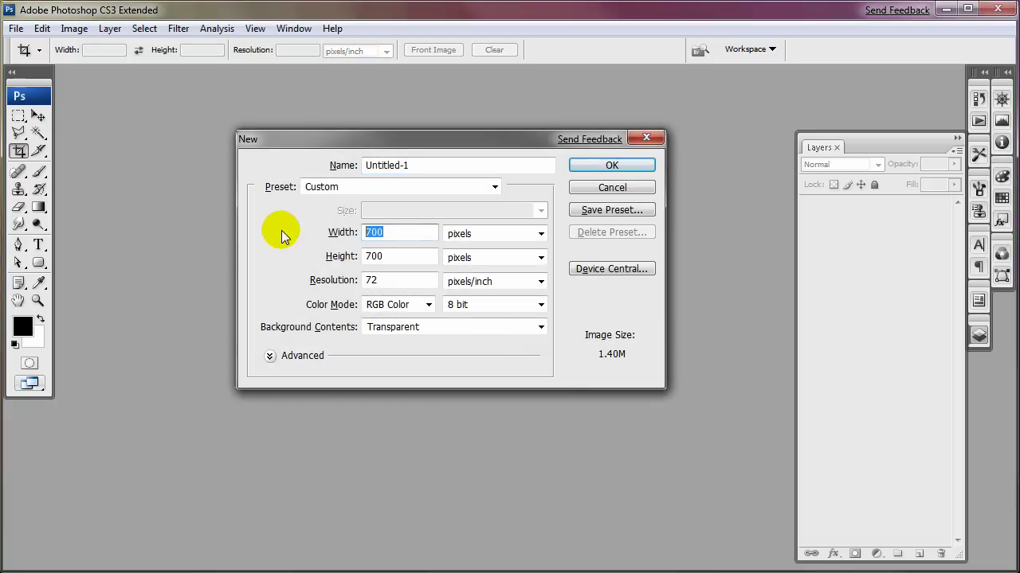
type("400")
key("Tab")
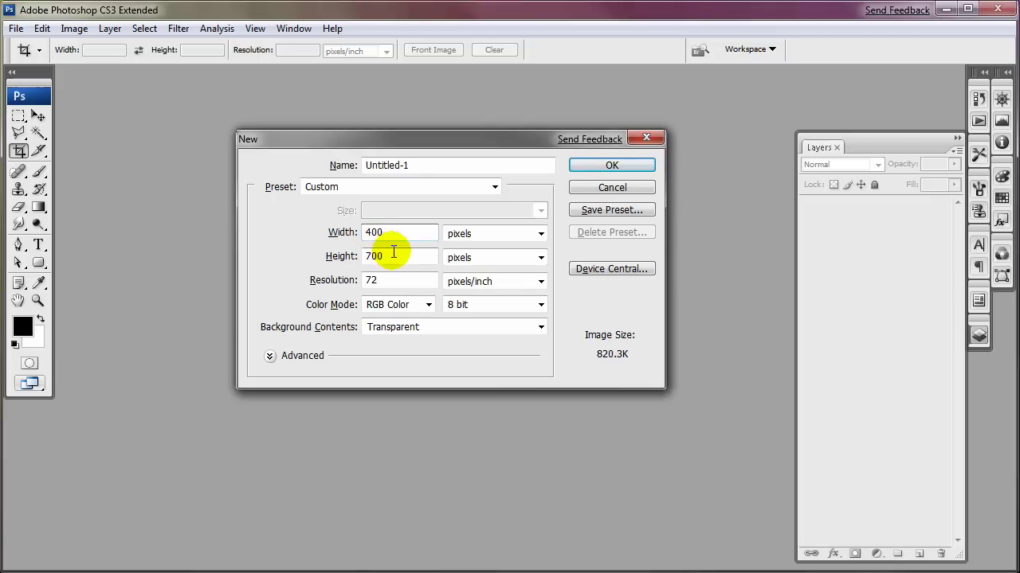
type("300")
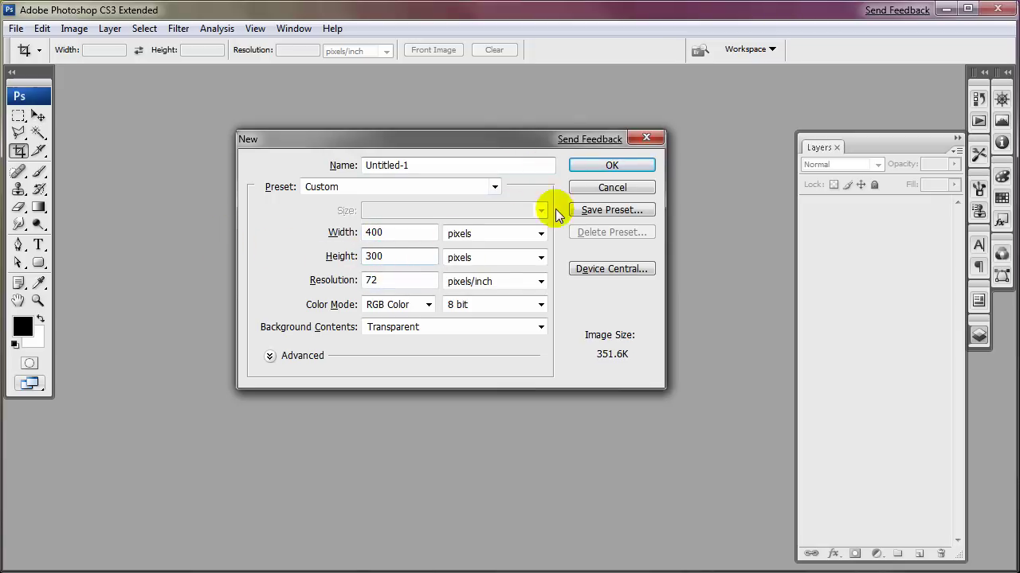
left_click(611, 164)
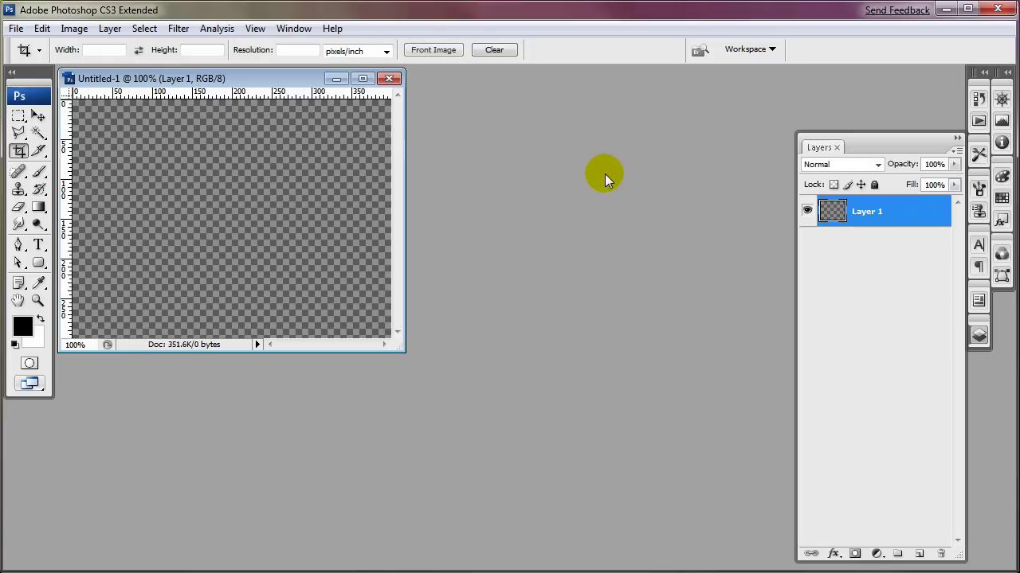
left_click_drag(402, 349, 610, 457)
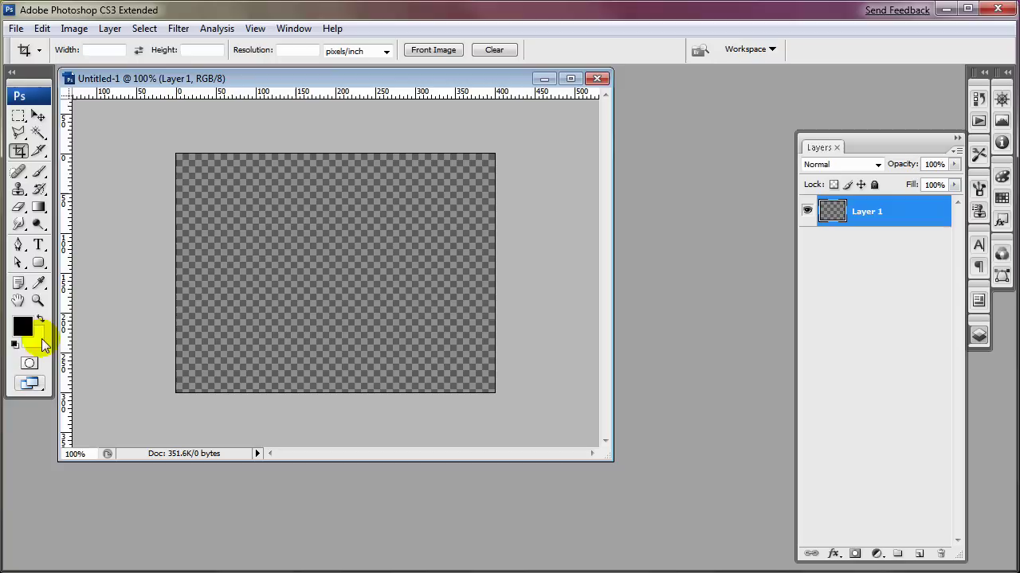
Set the foreground colour to a medium blue
left_click(22, 326)
left_click_drag(878, 263, 685, 176)
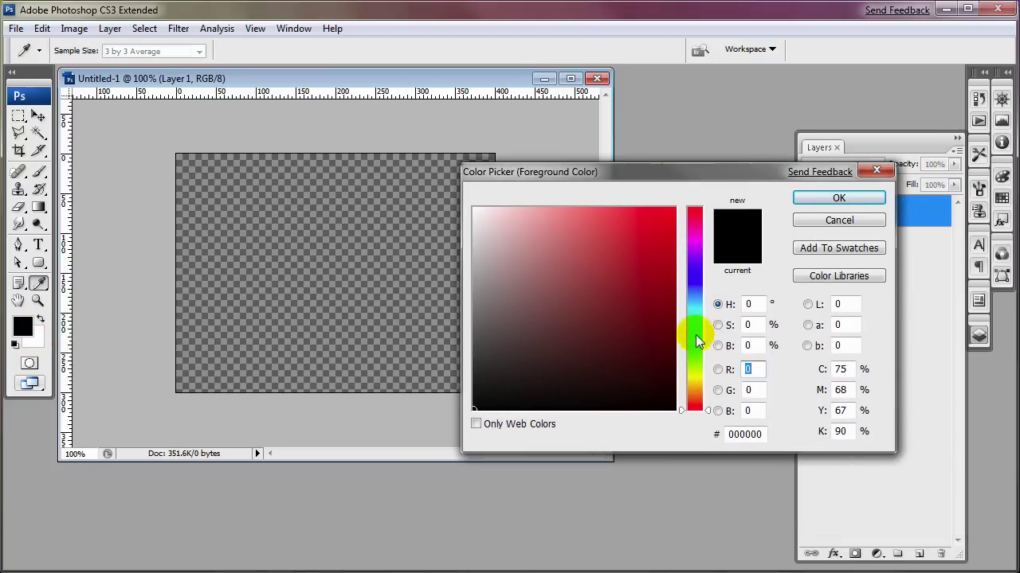
left_click(693, 300)
mouse_move(692, 299)
left_mouse_down()
mouse_move(664, 273)
mouse_move(687, 291)
left_mouse_up()
left_click_drag(617, 239, 599, 263)
left_click(839, 197)
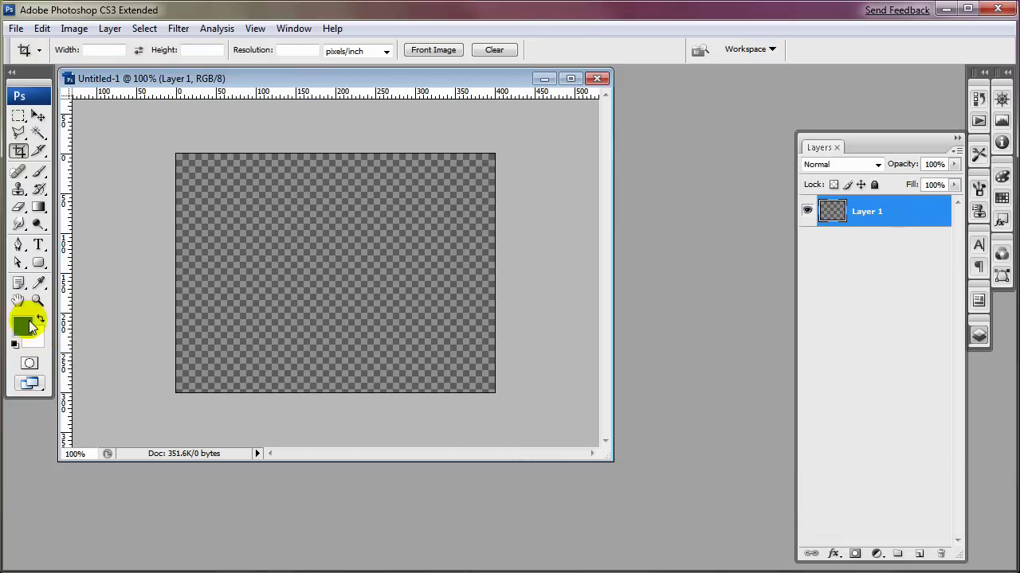
Set the background colour to a darker blue
left_click(34, 344)
left_click(29, 325)
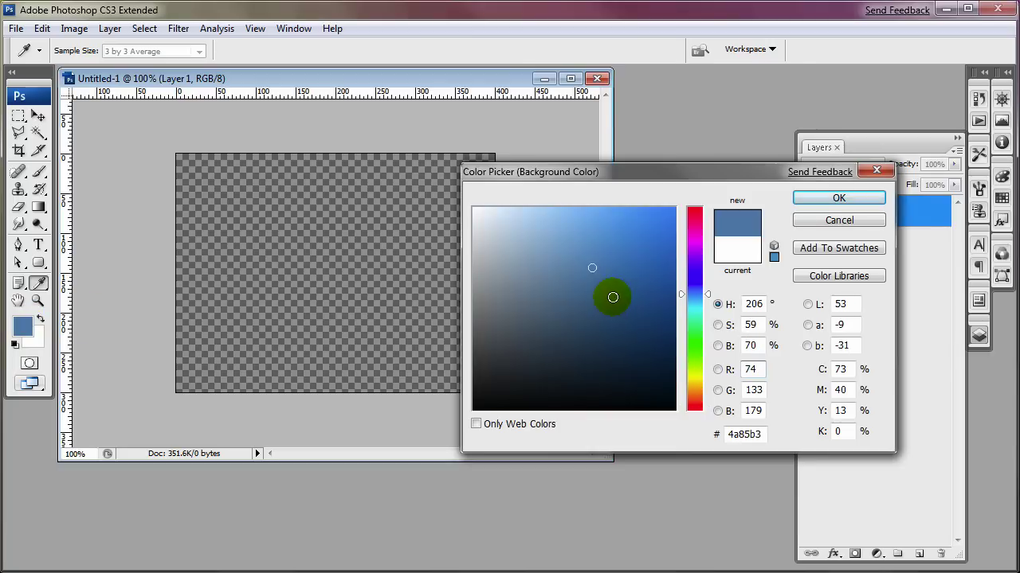
left_click(612, 297)
left_click(584, 304)
left_click_drag(582, 306, 587, 311)
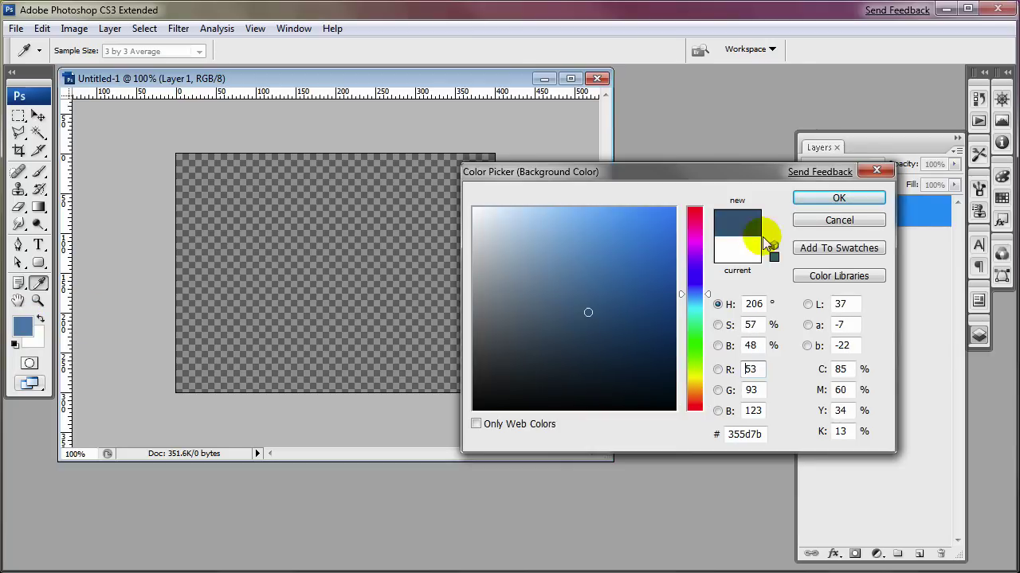
left_click(837, 198)
Fill Layer 1 with a diagonal blue gradient and add an empty layer above it
left_click(19, 151)
left_click(39, 208)
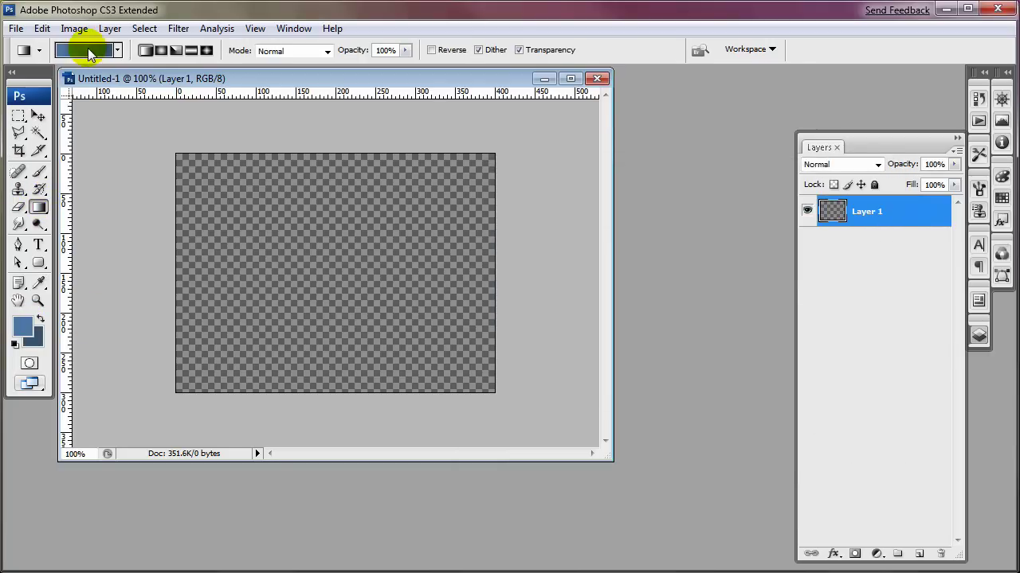
left_click_drag(215, 188, 555, 431)
key("ctrl+z")
left_click_drag(243, 201, 564, 423)
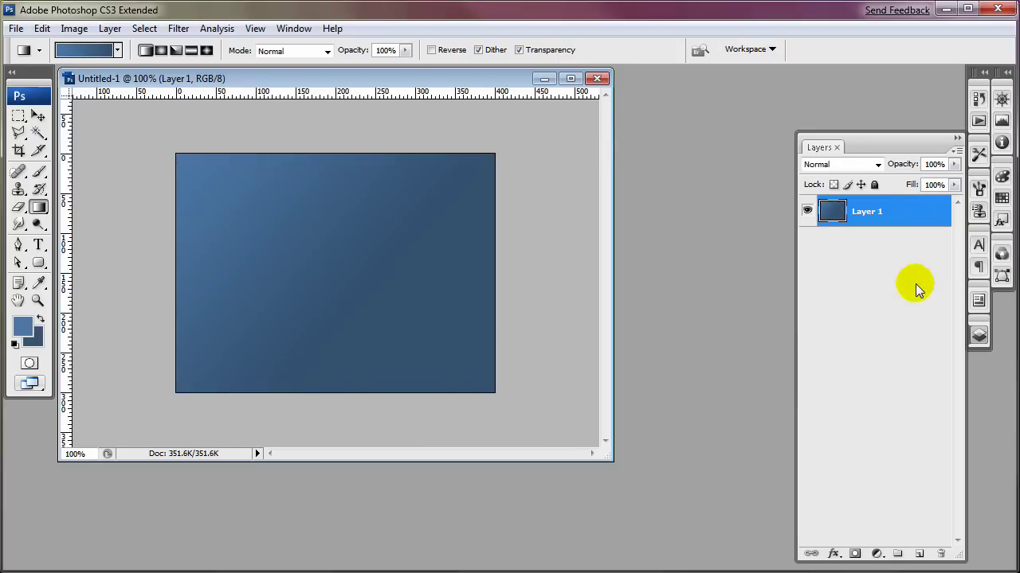
left_click(917, 553)
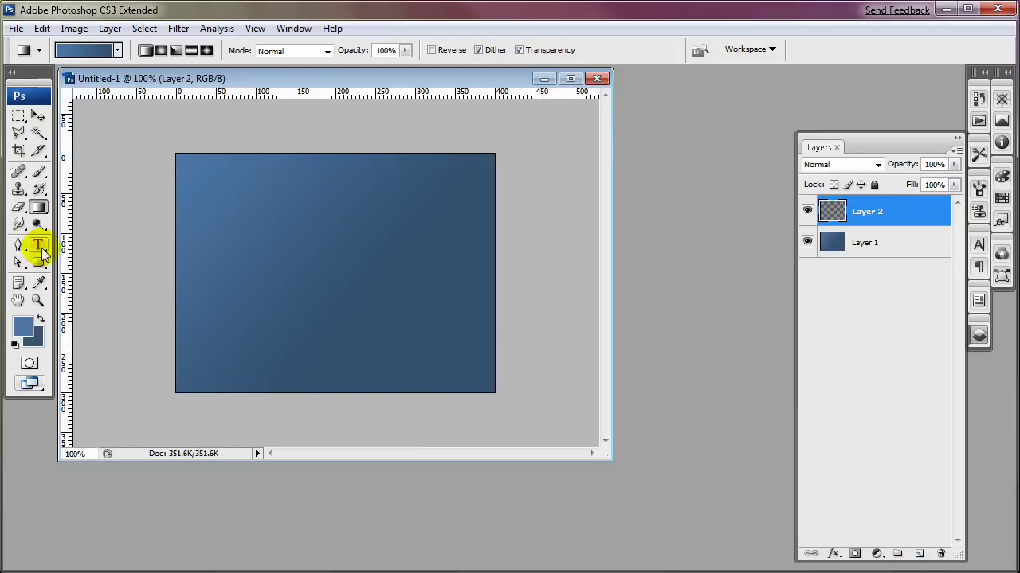
Type the word PAPER in white Myriad Pro Bold on the canvas
key("d")
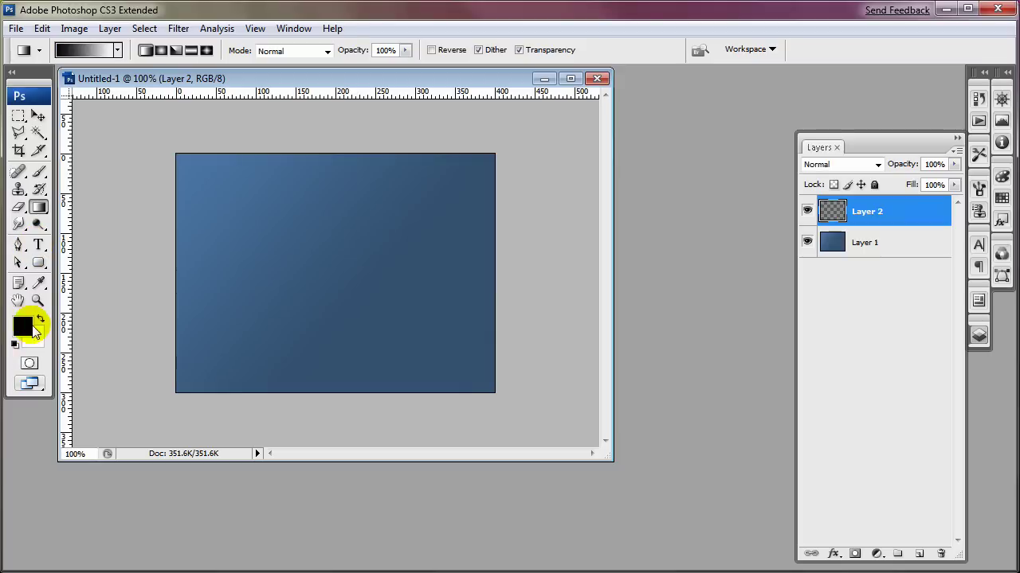
left_click(37, 250)
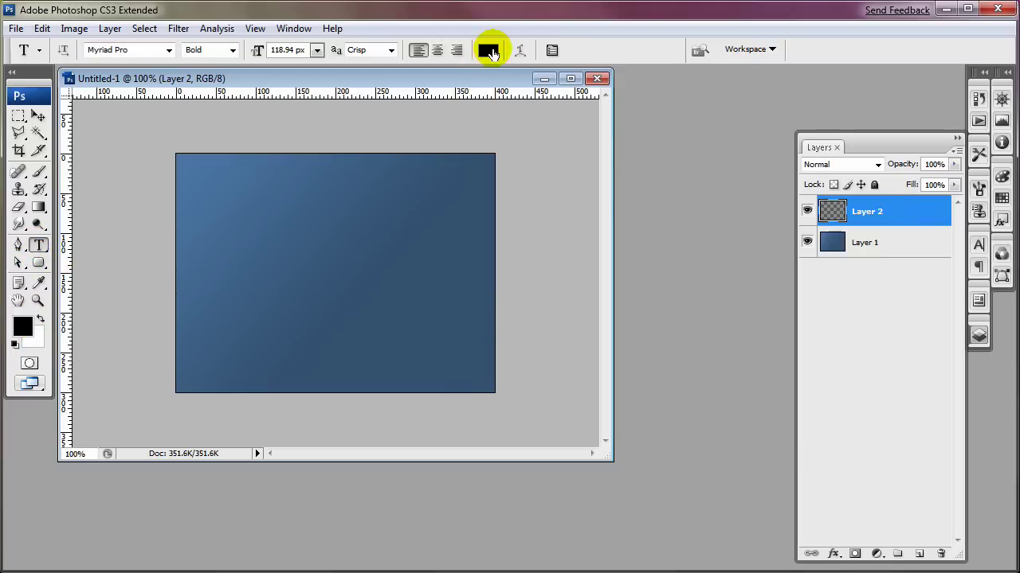
left_click(488, 50)
left_click_drag(561, 281, 472, 208)
left_click(838, 198)
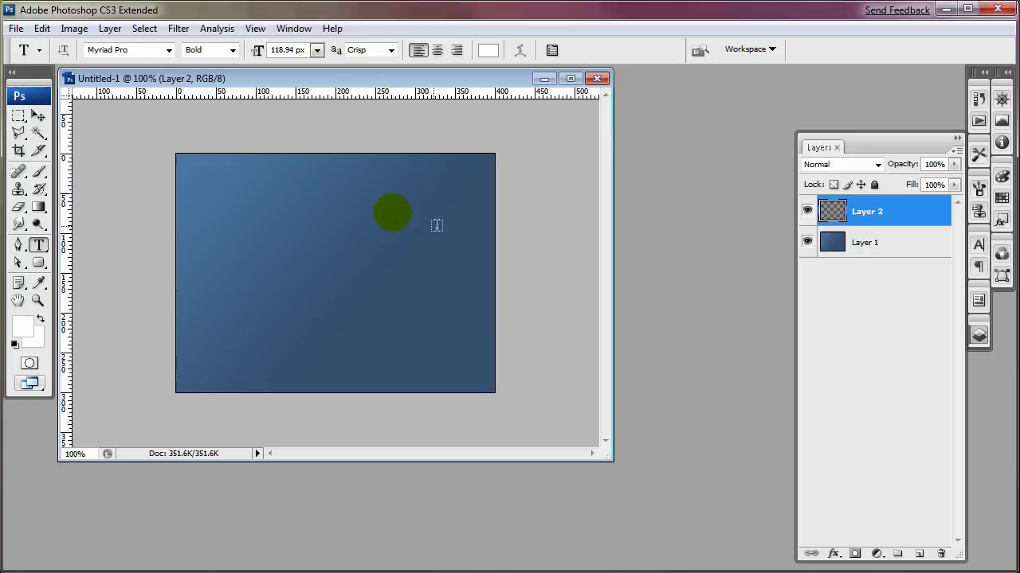
left_click(89, 49)
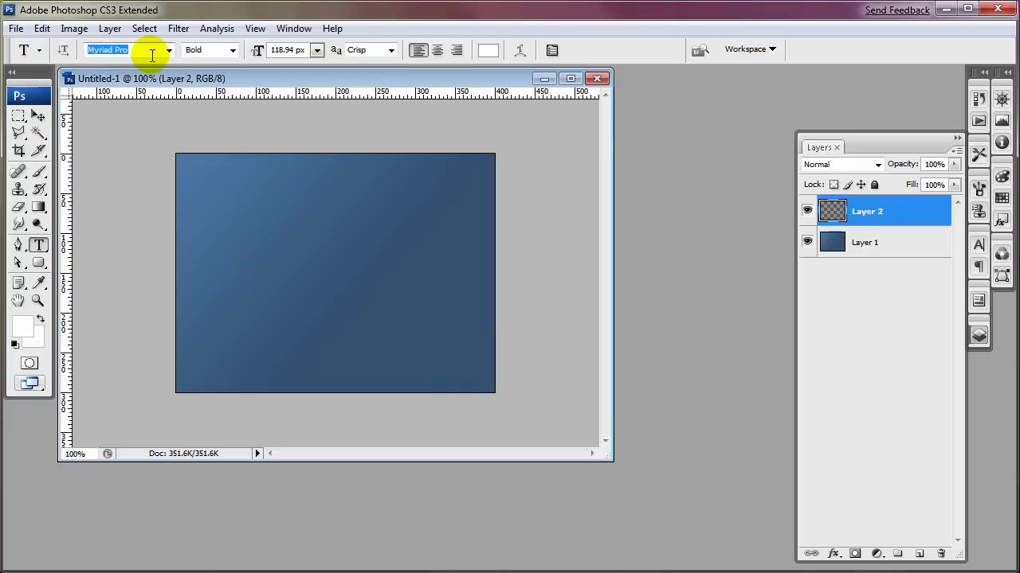
left_click(200, 50)
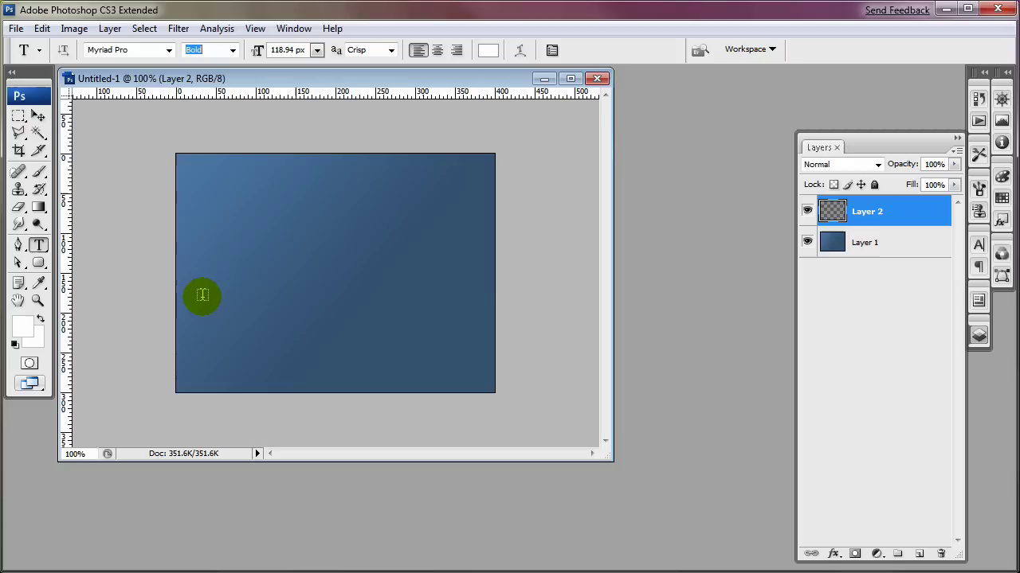
left_click(202, 294)
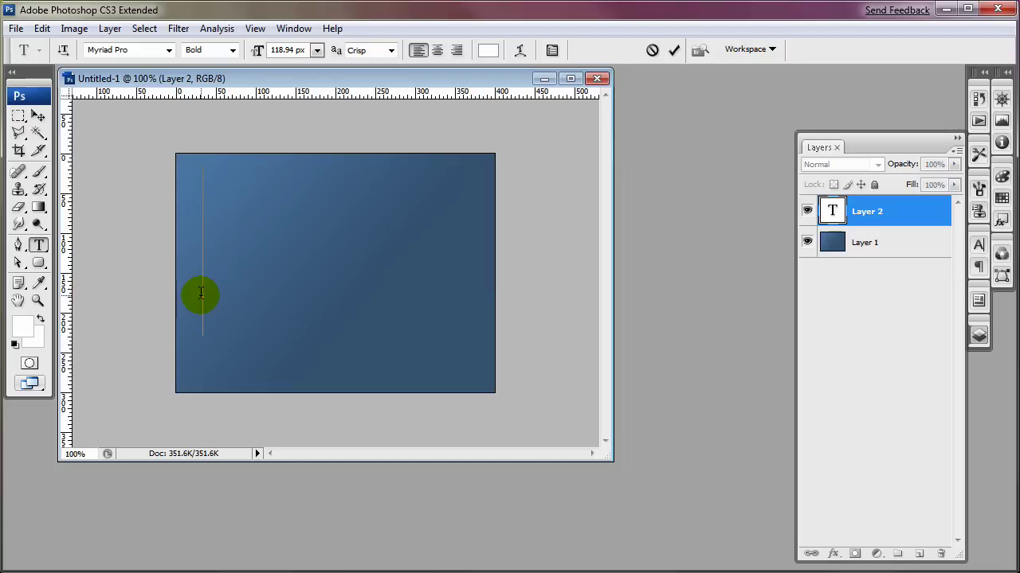
type("PAPER")
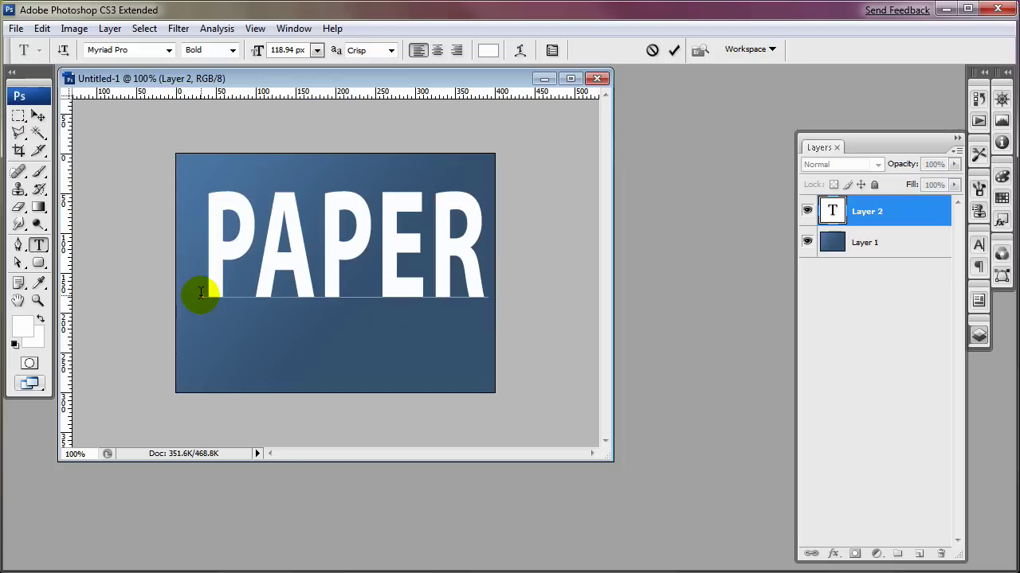
left_click(673, 49)
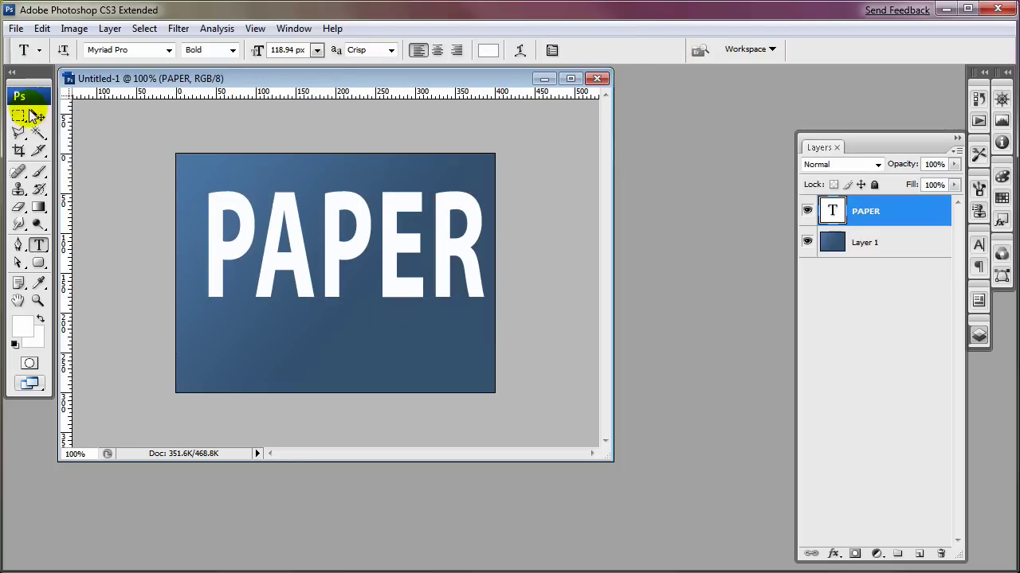
Centre PAPER horizontally and vertically against the gradient layer, then reselect only PAPER
left_click(36, 116)
left_click_drag(330, 246, 326, 248)
left_click(903, 241, "shift")
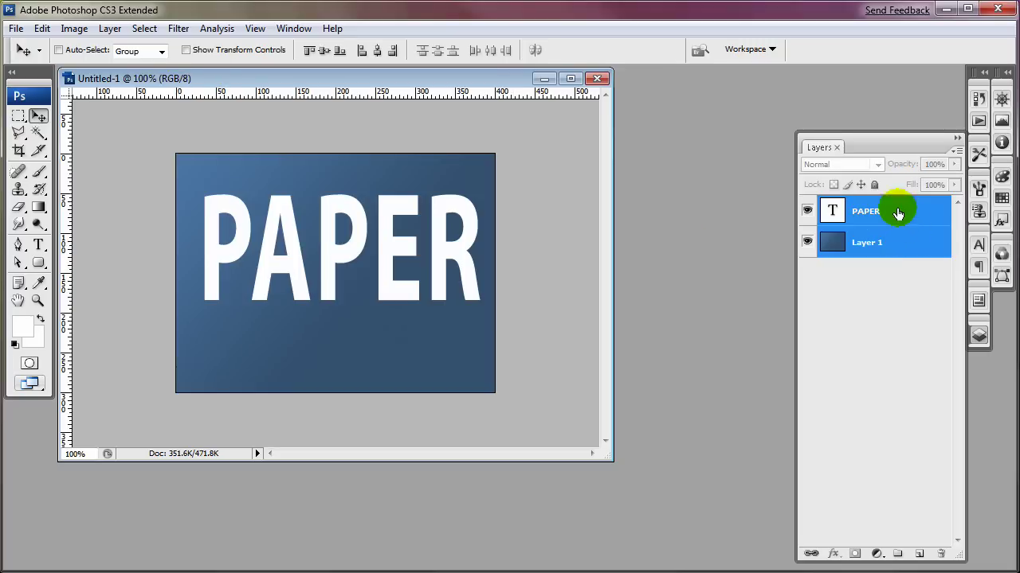
left_click(376, 52)
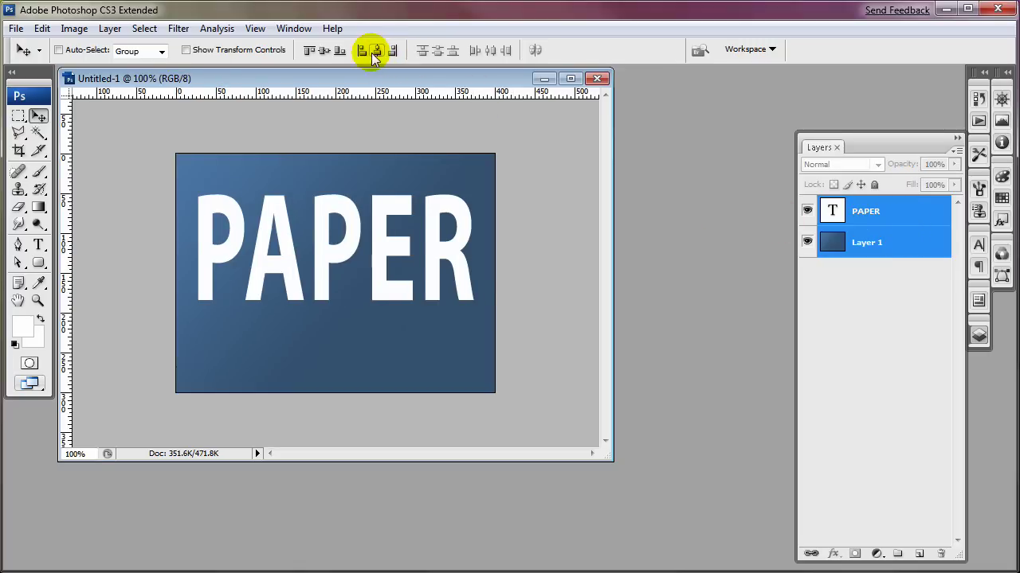
left_click(329, 52)
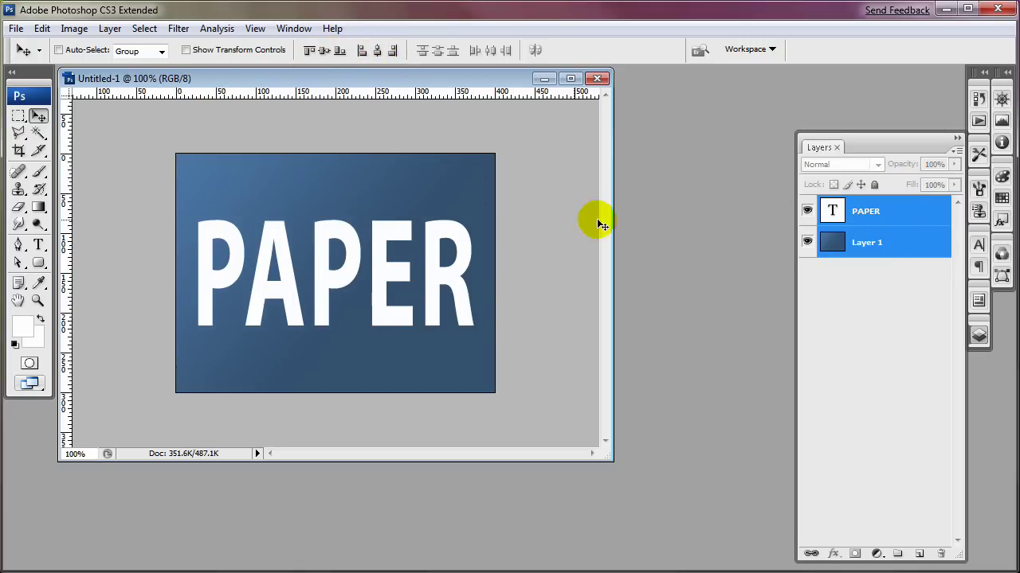
left_click(889, 211)
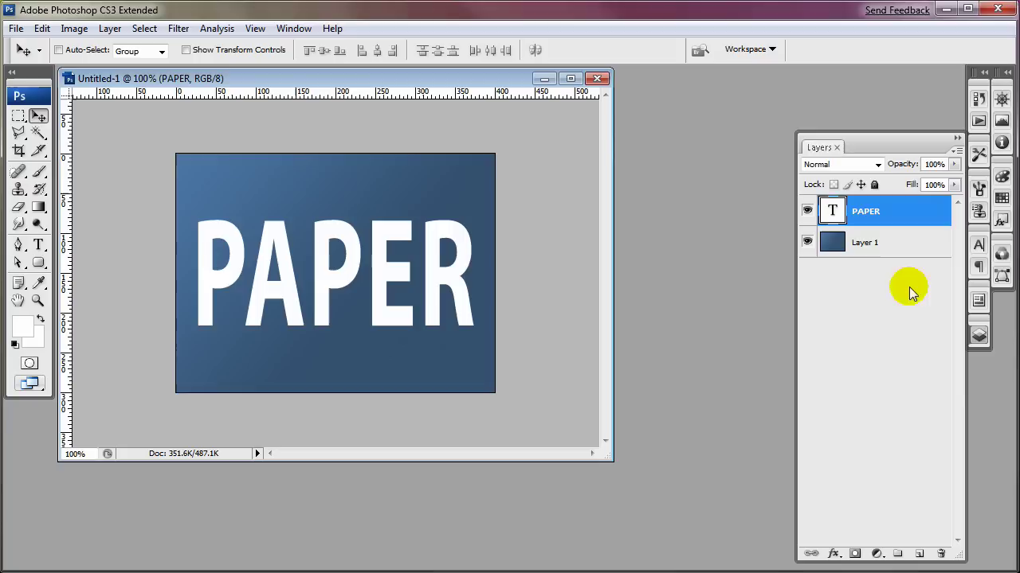
Add a new empty layer and zoom in to 300% on the letters
left_click(919, 555)
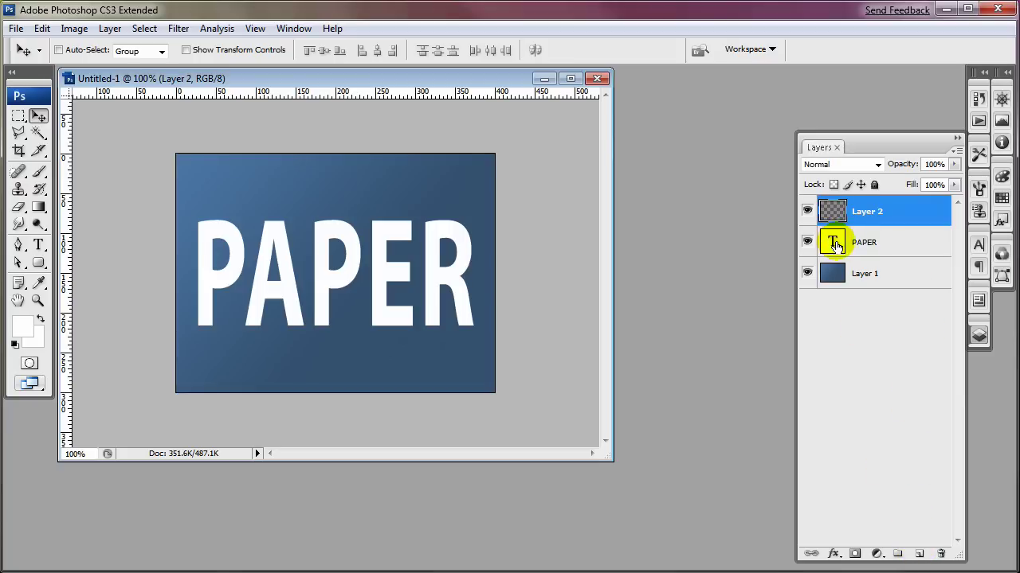
key("ctrl+plus")
key("ctrl+plus")
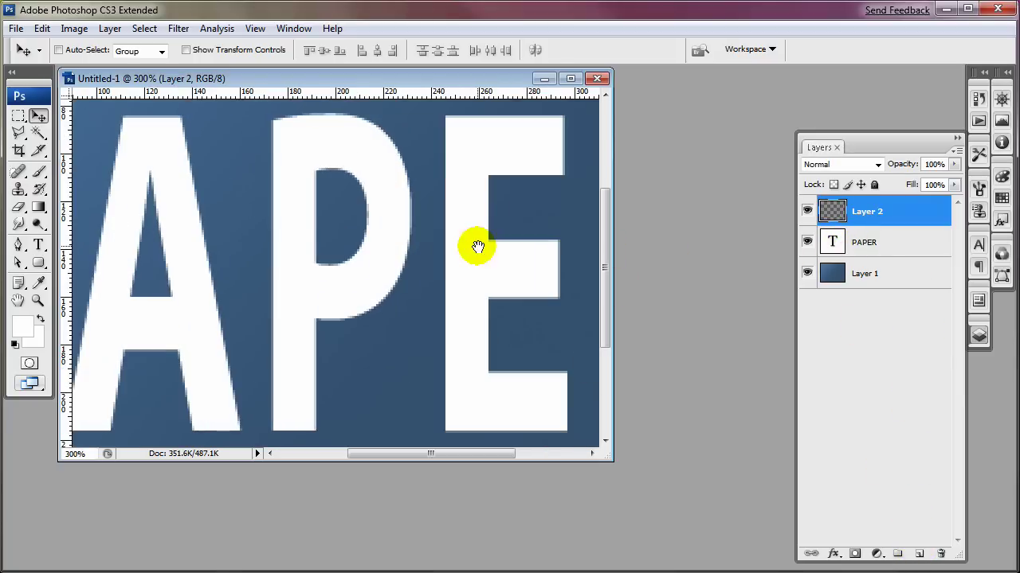
left_click_drag(255, 170, 194, 273)
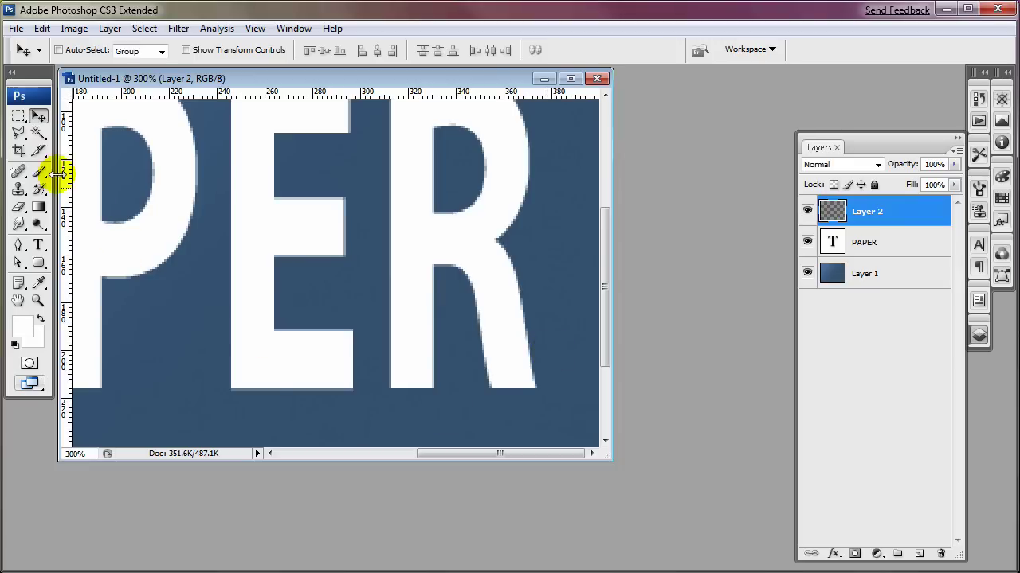
Draw the curled-corner outline at the R's leg tip with the Pen tool, using corner points
left_click(19, 247)
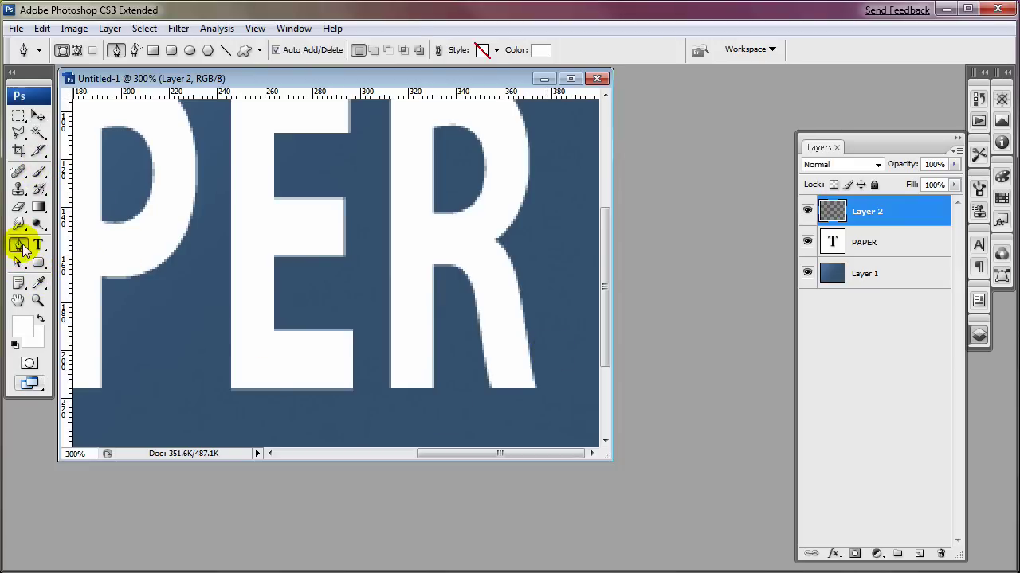
left_click(490, 388)
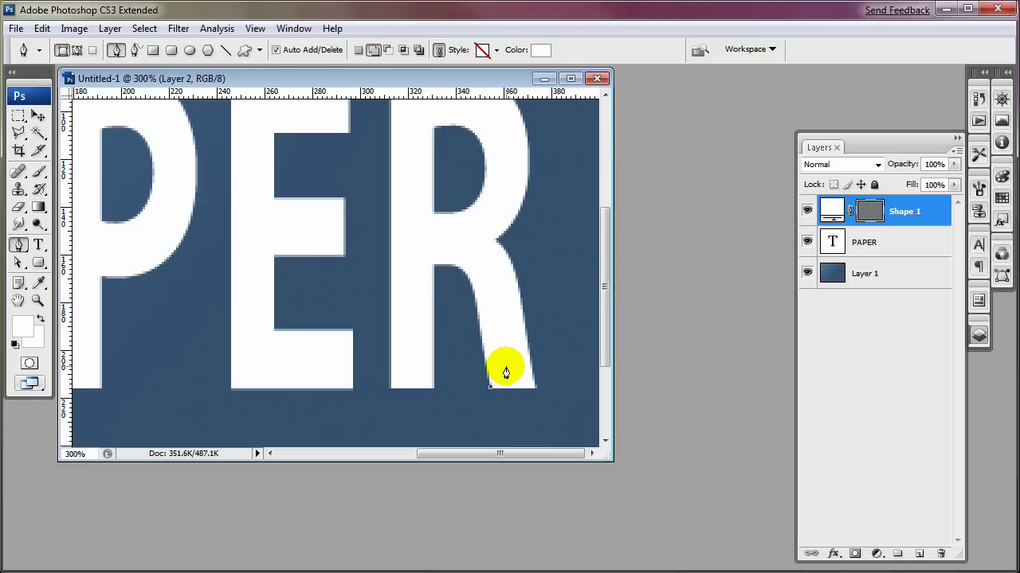
left_click_drag(506, 367, 509, 348)
left_click(506, 367, "alt")
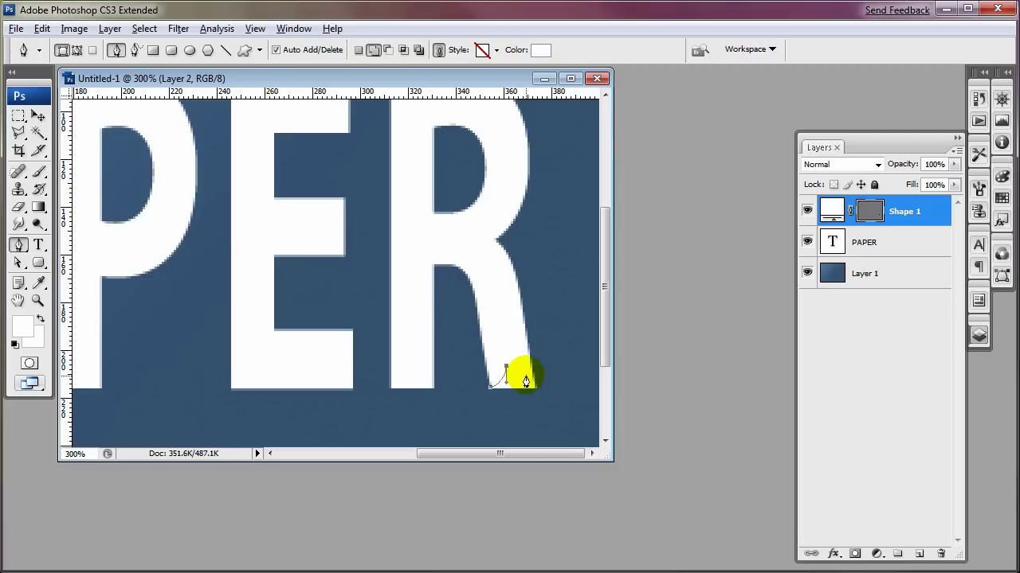
key("alt")
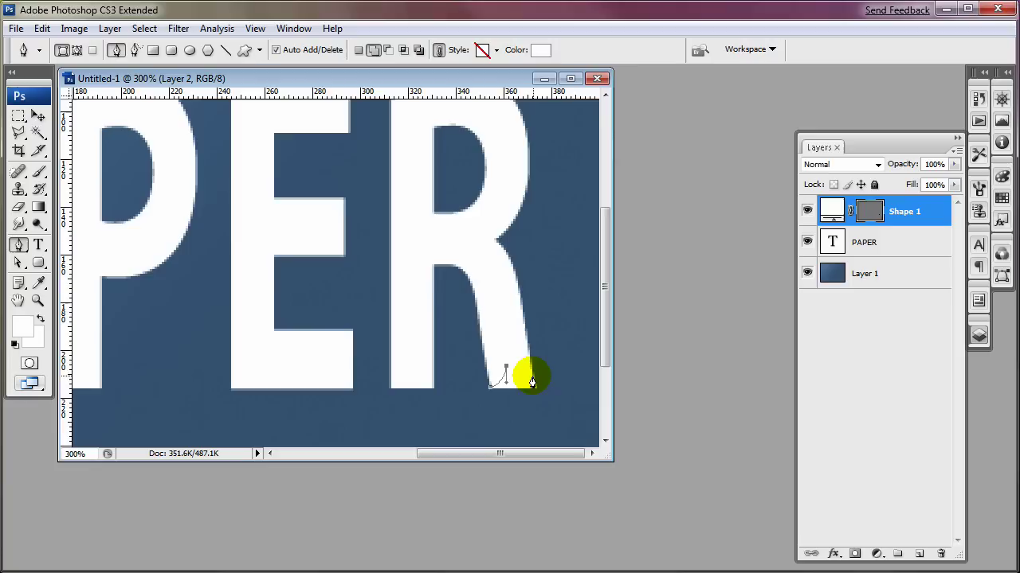
left_click_drag(533, 376, 549, 375)
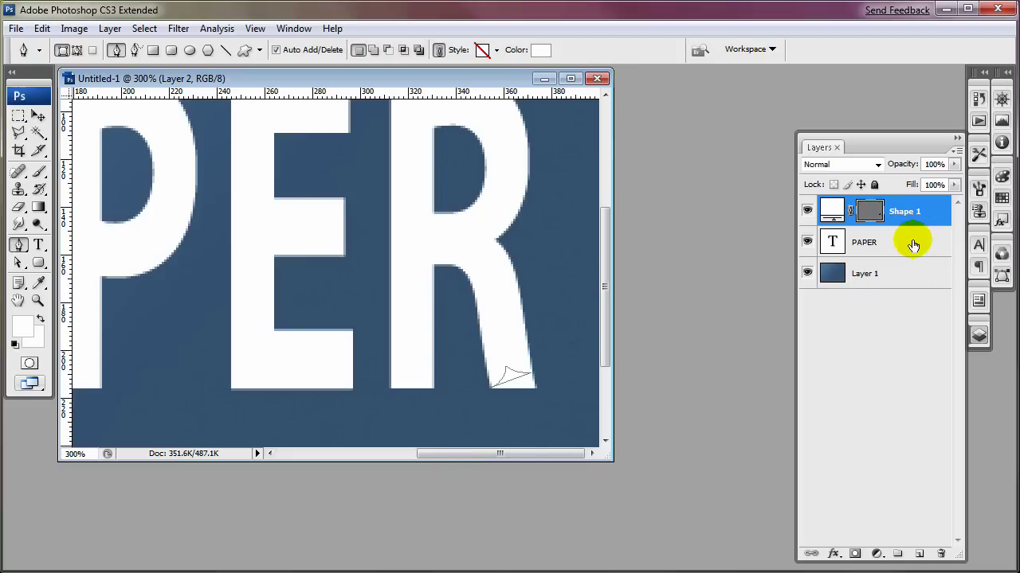
Add a layer mask to PAPER and change the corner shape's fill to dark red a30505
left_click(881, 250)
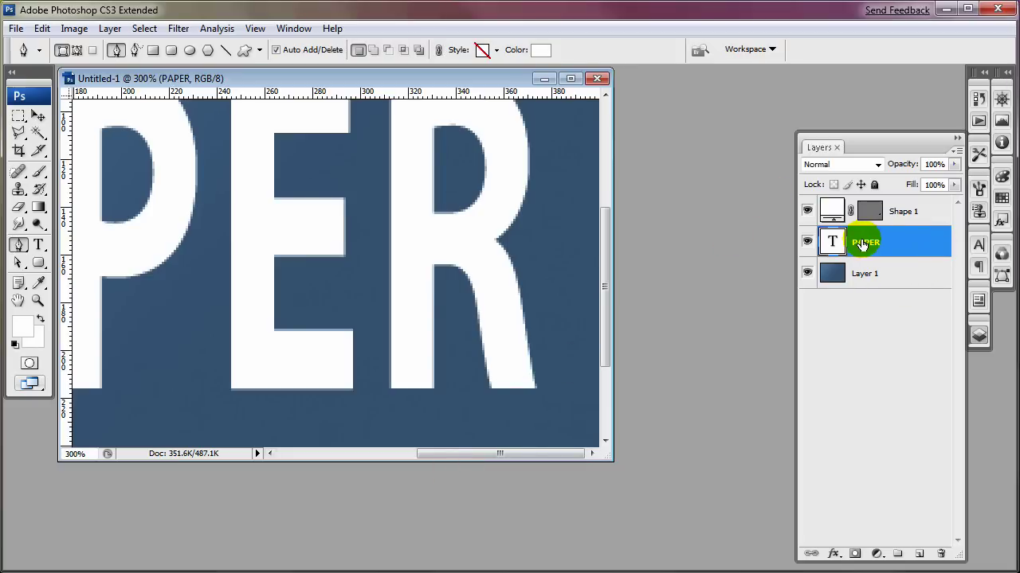
left_click(854, 554)
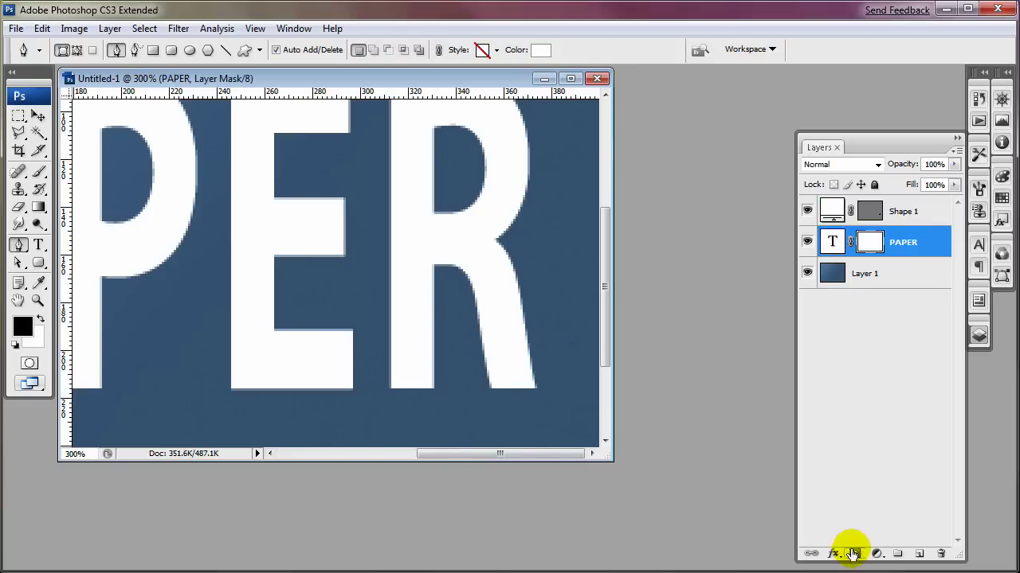
double_click(846, 217)
left_click(525, 337)
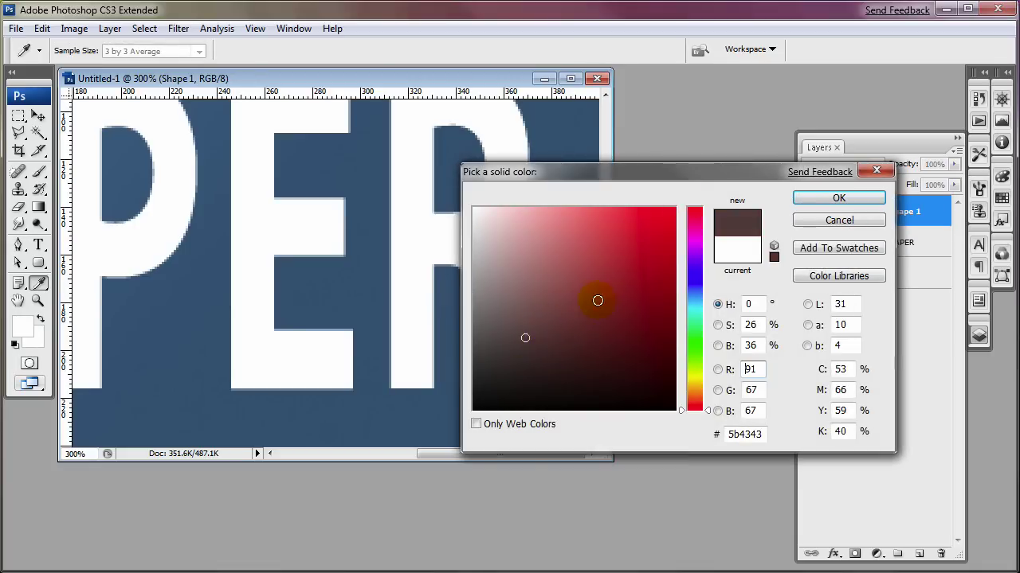
left_click_drag(597, 300, 669, 282)
left_click(829, 200)
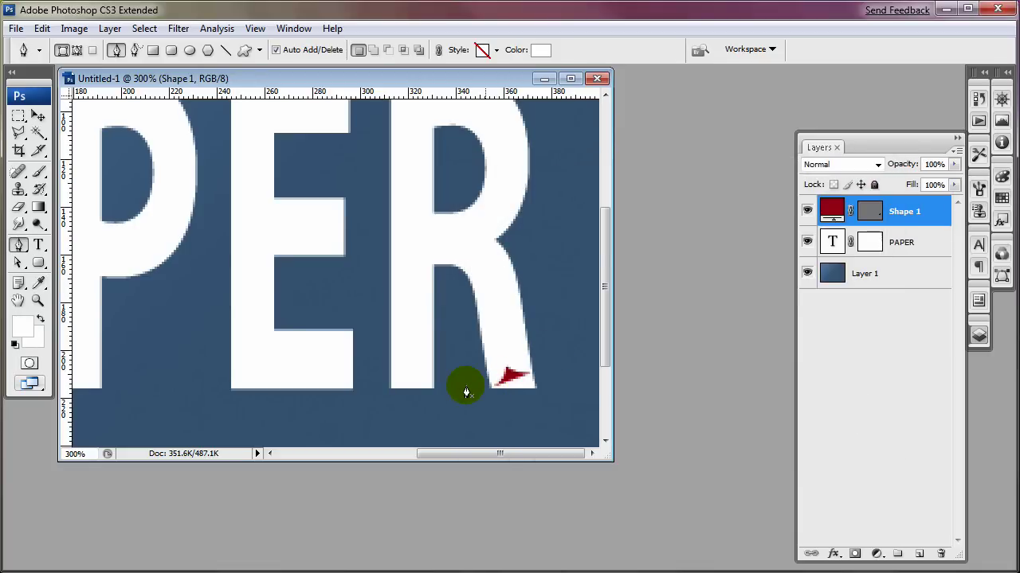
Zoom in on the R's leg tip and start a Polygonal Lasso selection at the fold's lower corner
key("ctrl+plus")
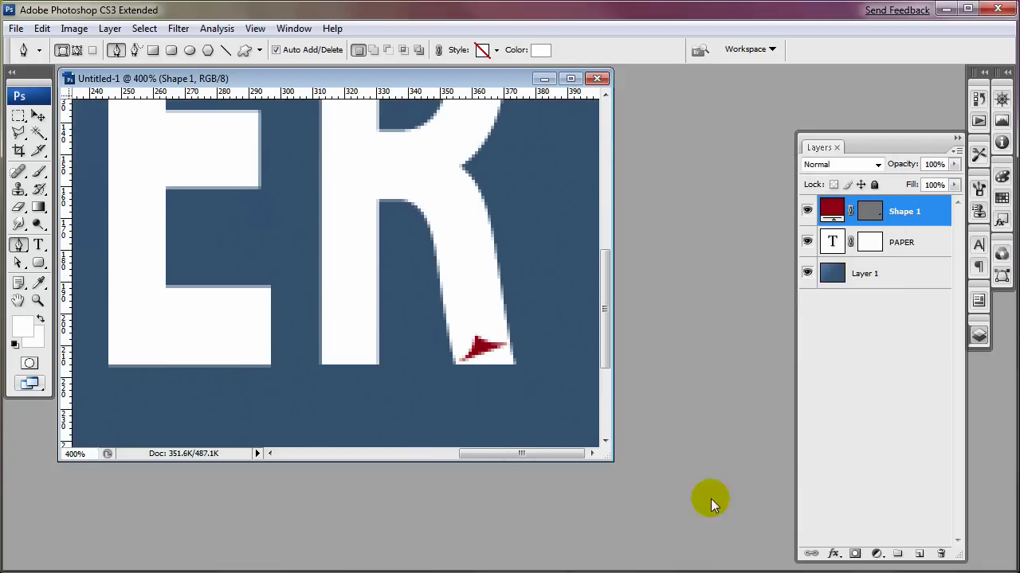
left_click_drag(606, 455, 771, 559)
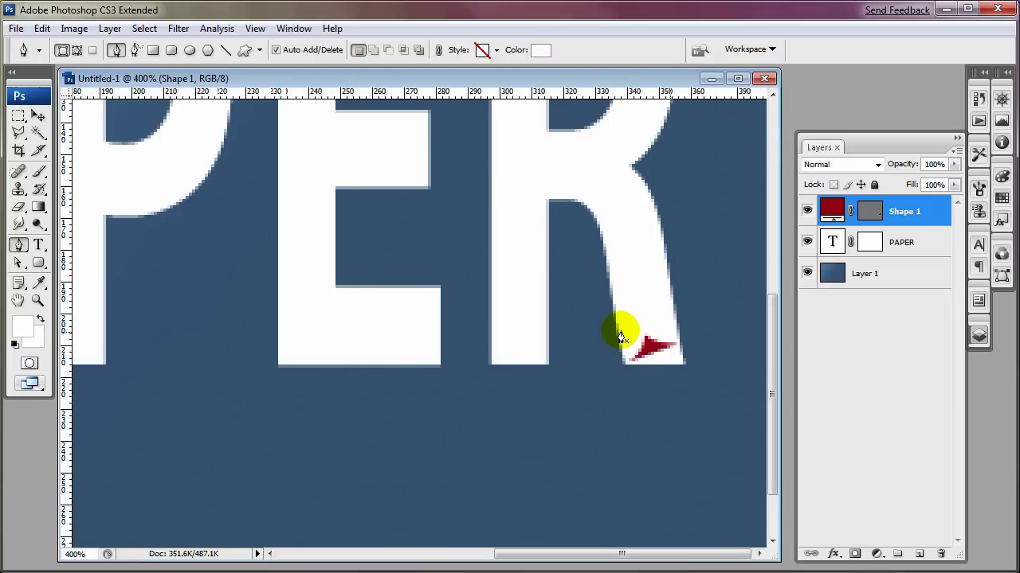
key("ctrl+plus")
key("ctrl+plus")
key("ctrl+plus")
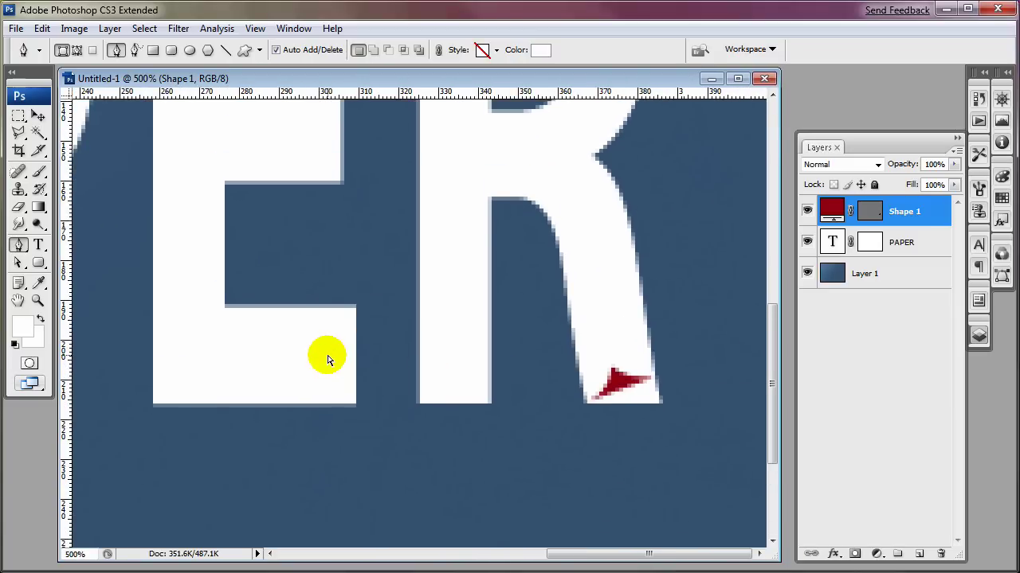
left_click_drag(550, 421, 391, 390)
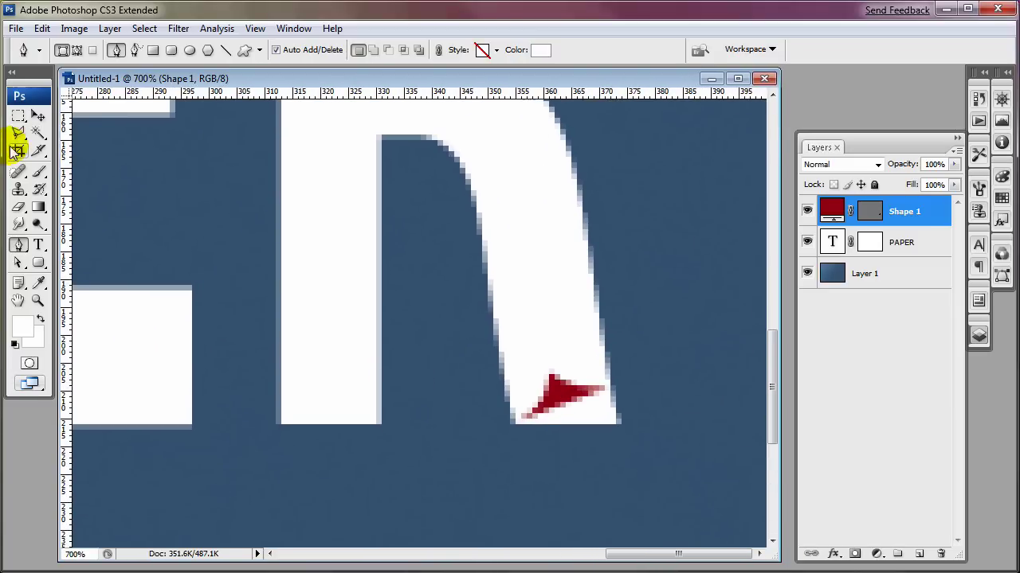
left_click(19, 133)
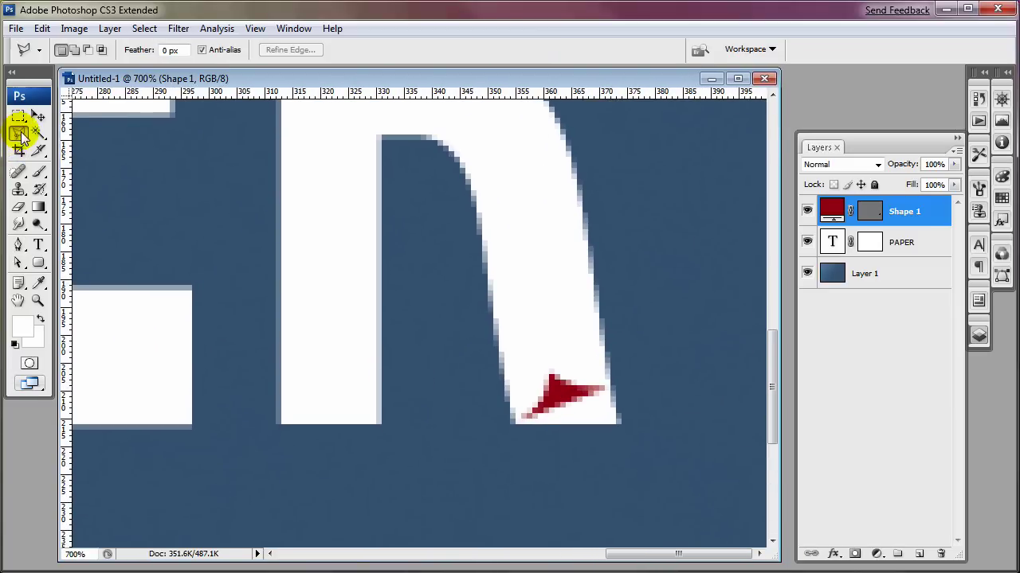
left_click(496, 434)
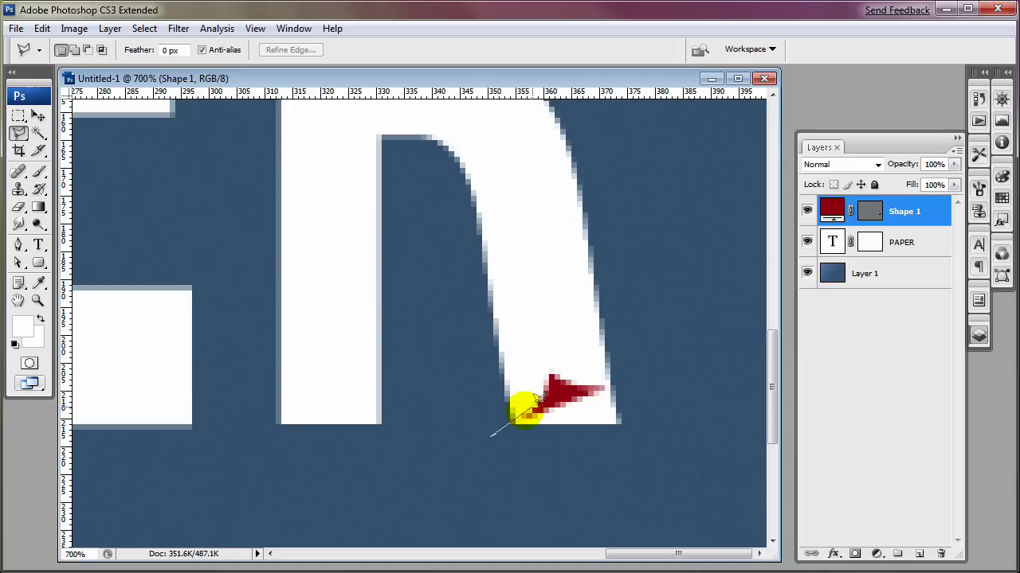
Finish the polygonal selection around the R's tip beyond the fold
left_click(579, 396)
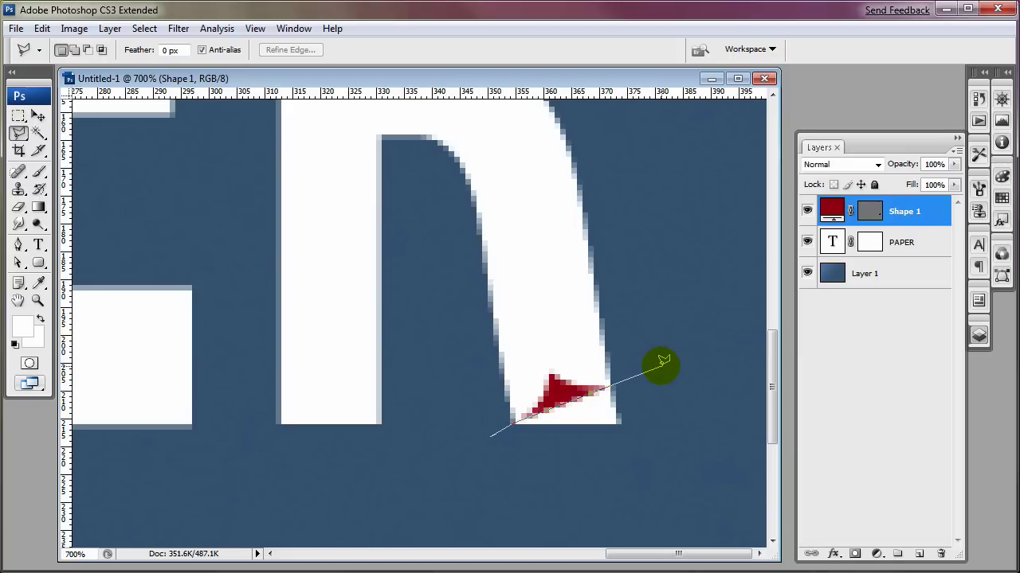
left_click(660, 365)
left_click(681, 452)
left_click(575, 498)
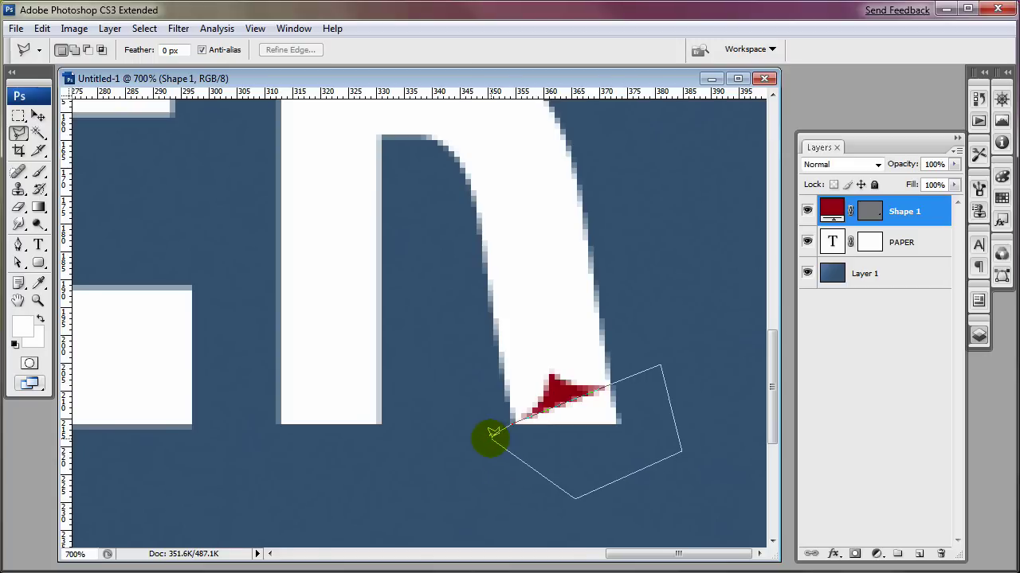
left_click(490, 435)
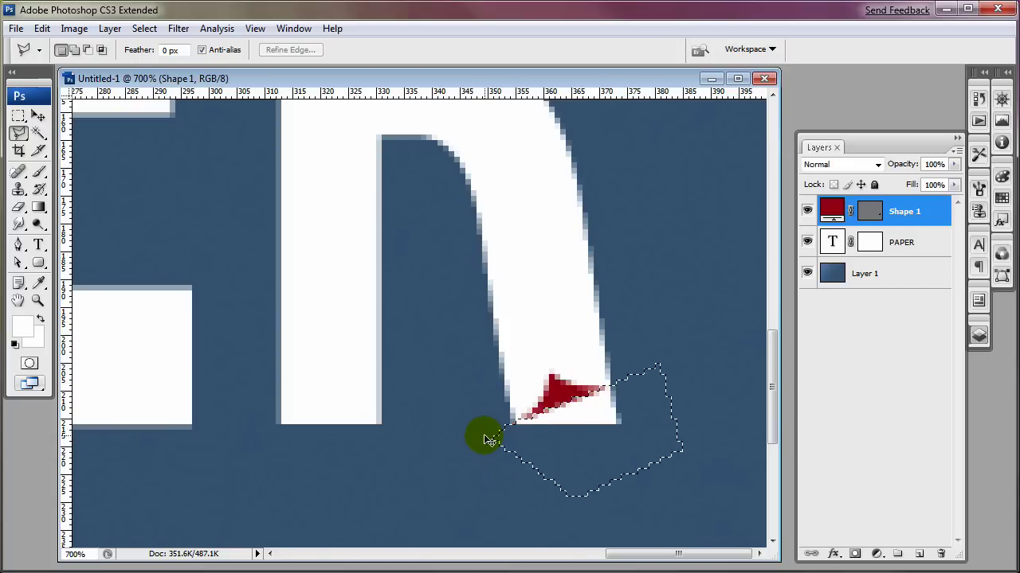
Fill the selection with black on PAPER's layer mask, then deselect
left_click(872, 247)
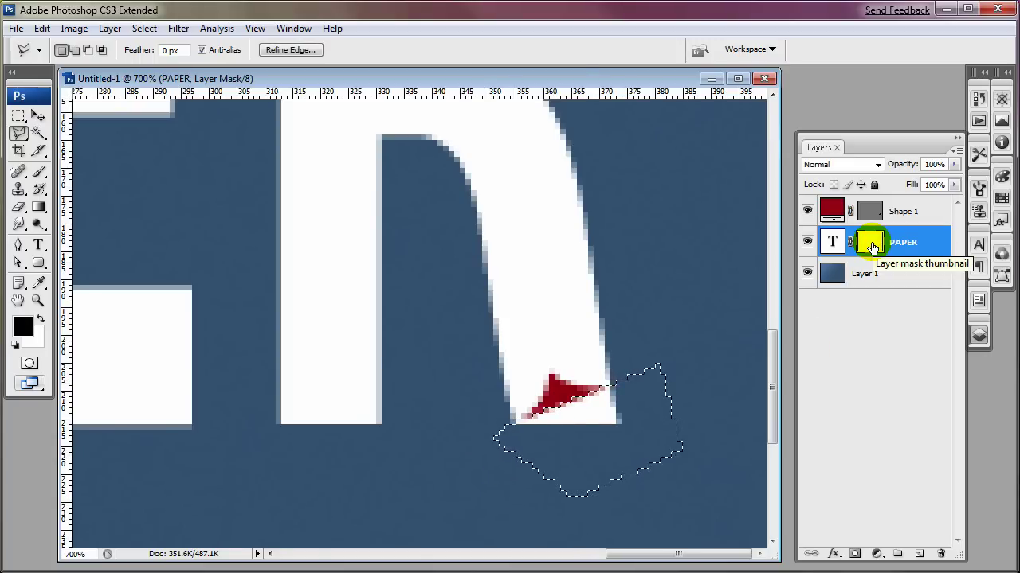
key("alt+BackSpace")
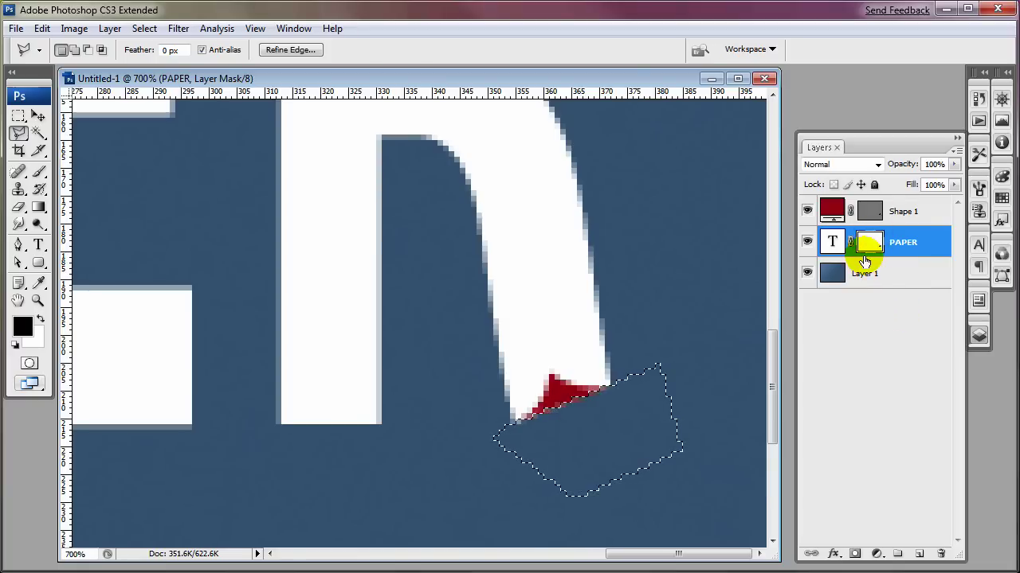
key("ctrl+d")
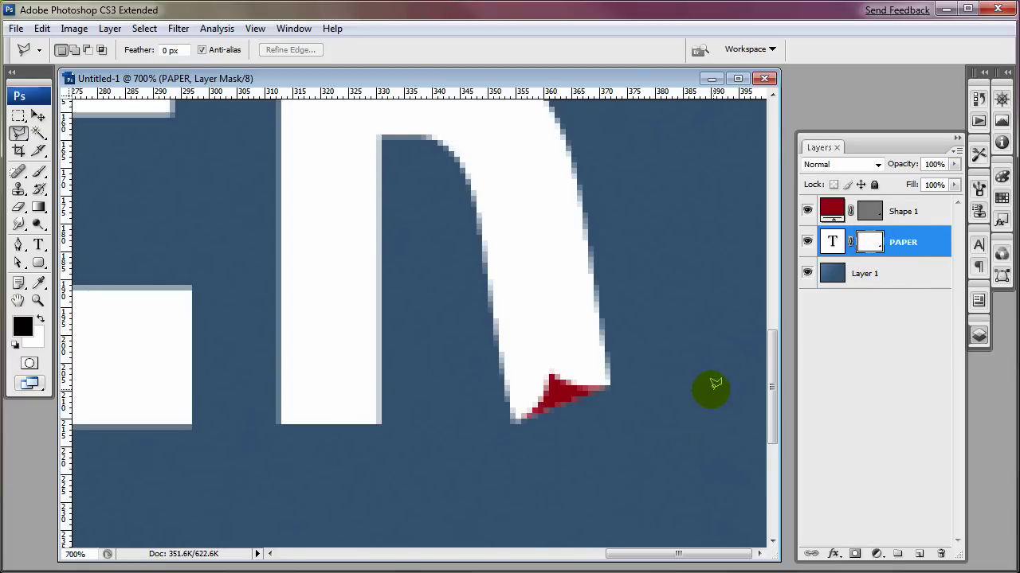
Add a new empty layer above PAPER and briefly check the red corner shape
left_click(918, 555)
left_click(808, 212)
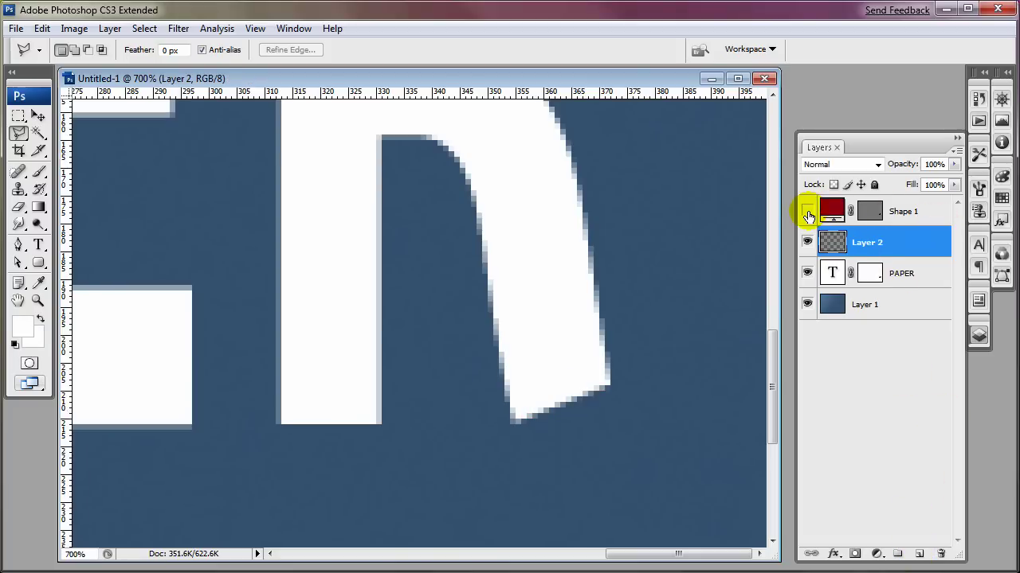
left_click(807, 212)
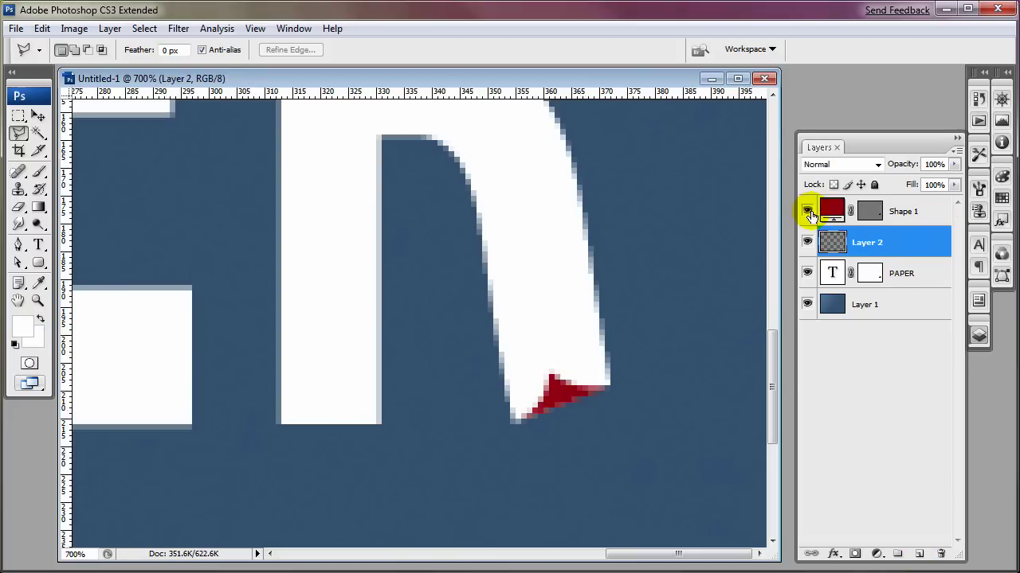
Paint a soft black shadow around the fold using a shrunk soft 65 px brush
left_click(39, 176)
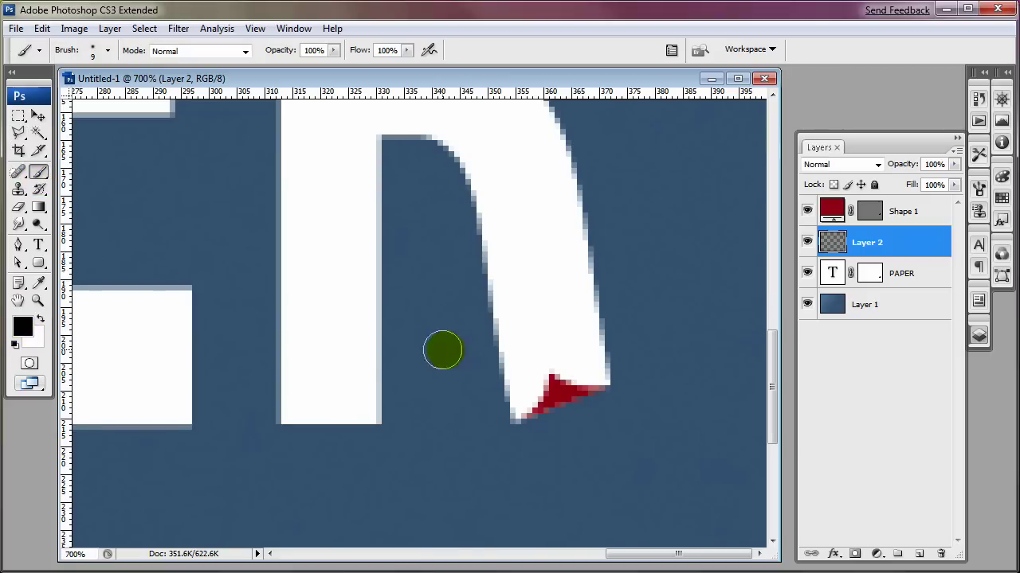
right_click(546, 387)
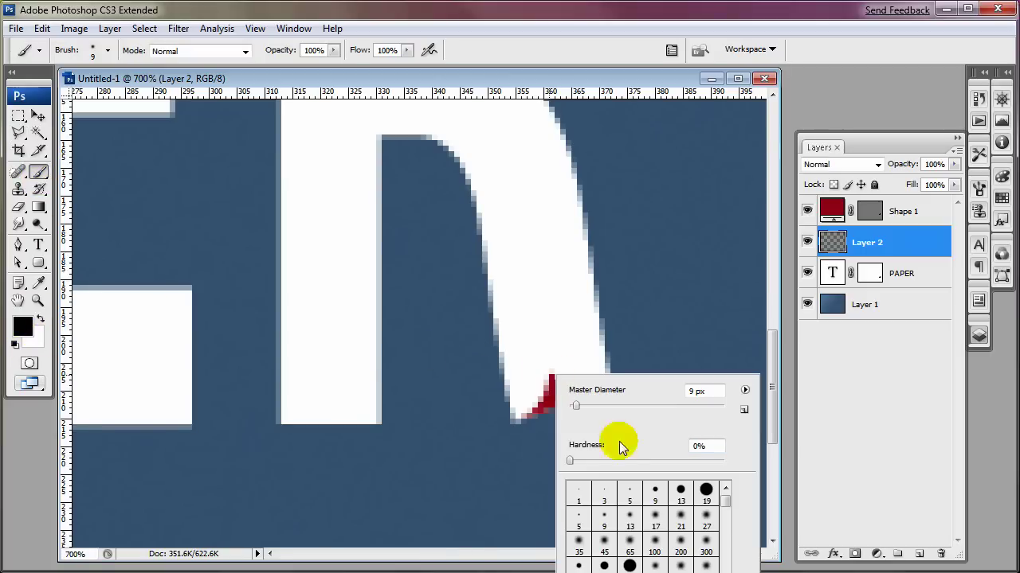
left_click(630, 544)
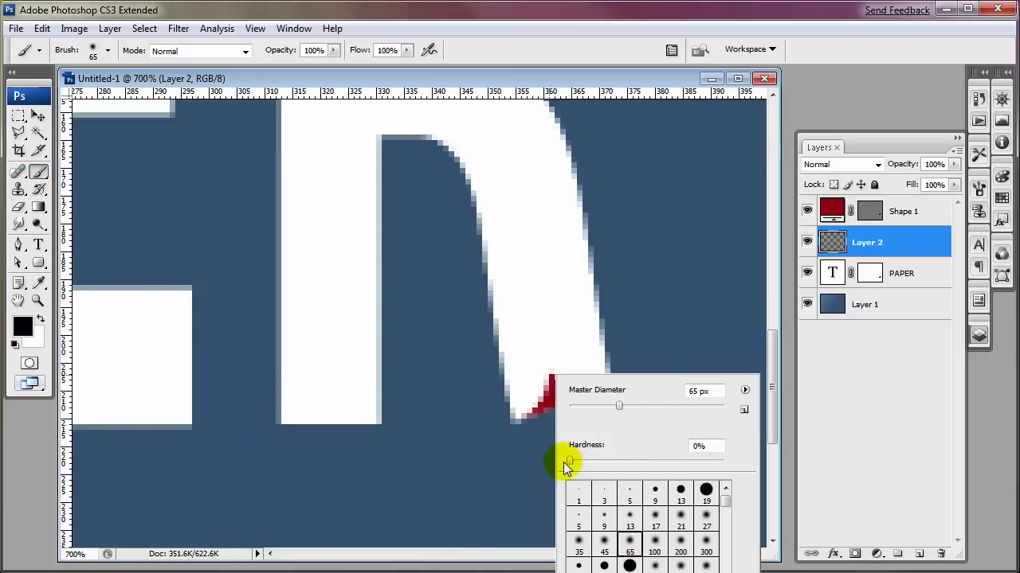
left_click(585, 79)
key("bracketleft")
key("bracketleft")
key("bracketleft")
key("bracketleft")
key("bracketleft")
key("bracketleft")
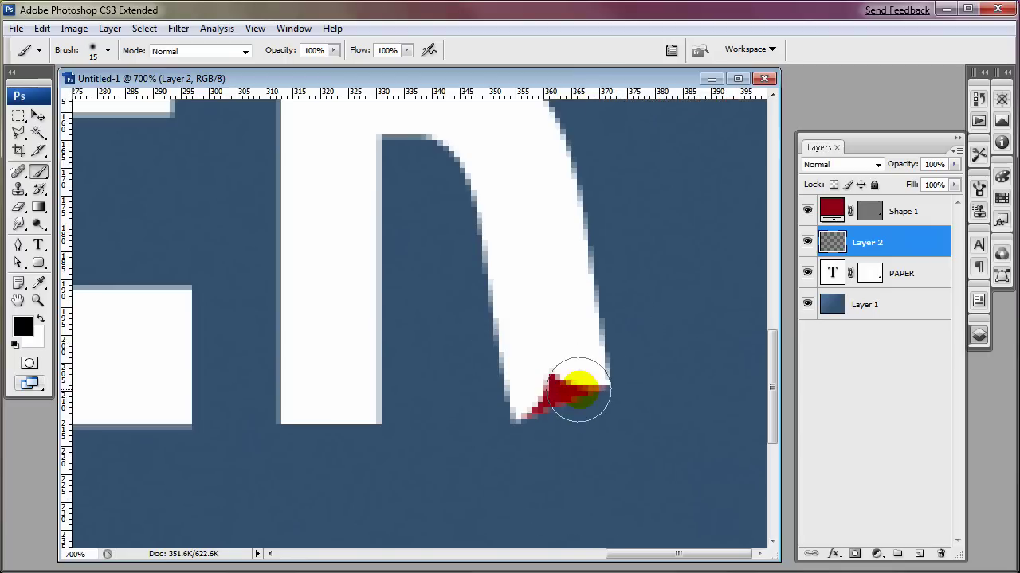
mouse_move(546, 387)
left_mouse_down()
mouse_move(518, 426)
mouse_move(557, 390)
mouse_move(626, 398)
left_mouse_up()
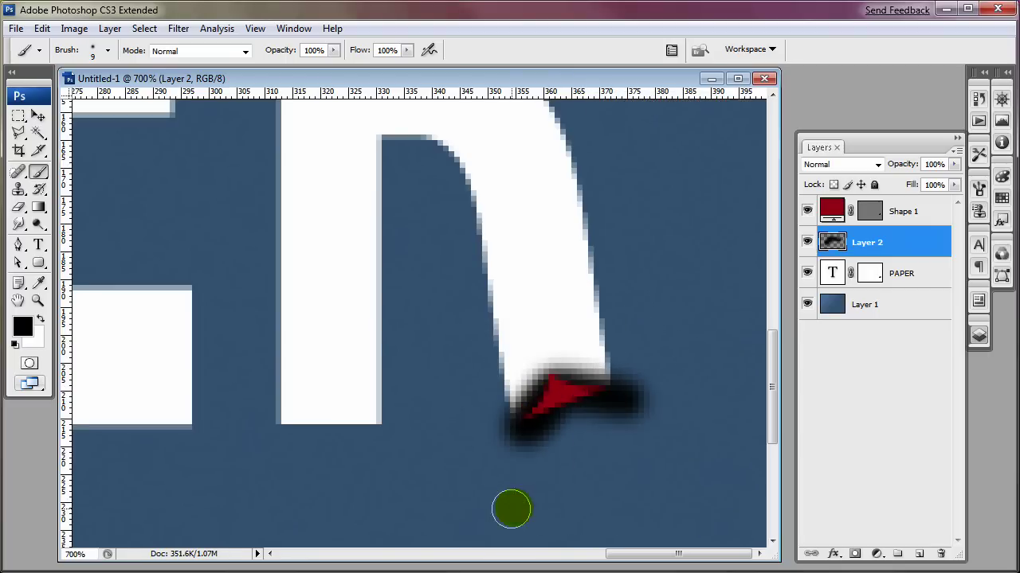
Blur the Layer 2 shadow with a Gaussian Blur of 4.2 pixels radius
left_click(179, 29)
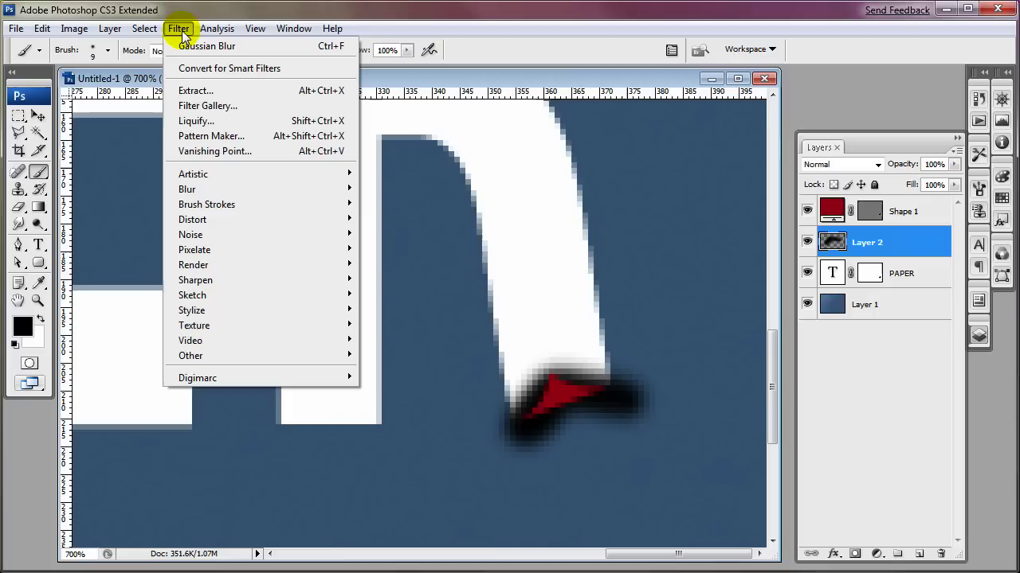
mouse_move(199, 193)
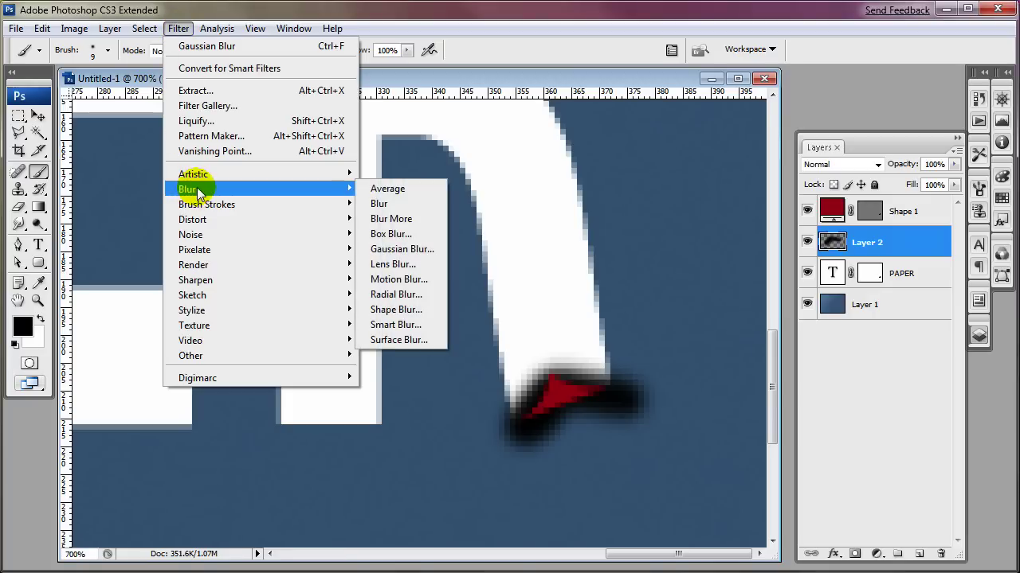
left_click(423, 249)
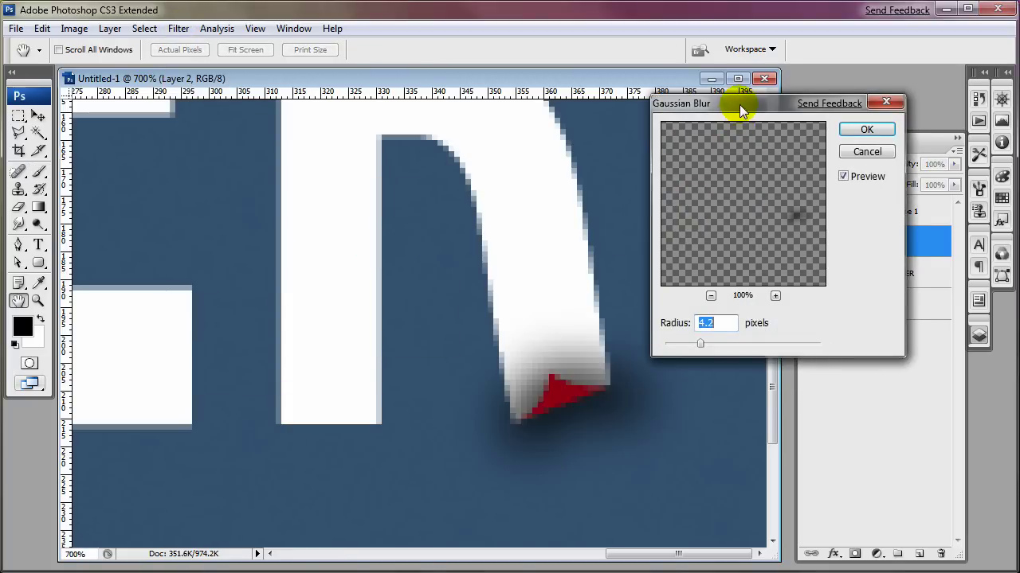
left_click_drag(740, 111, 743, 123)
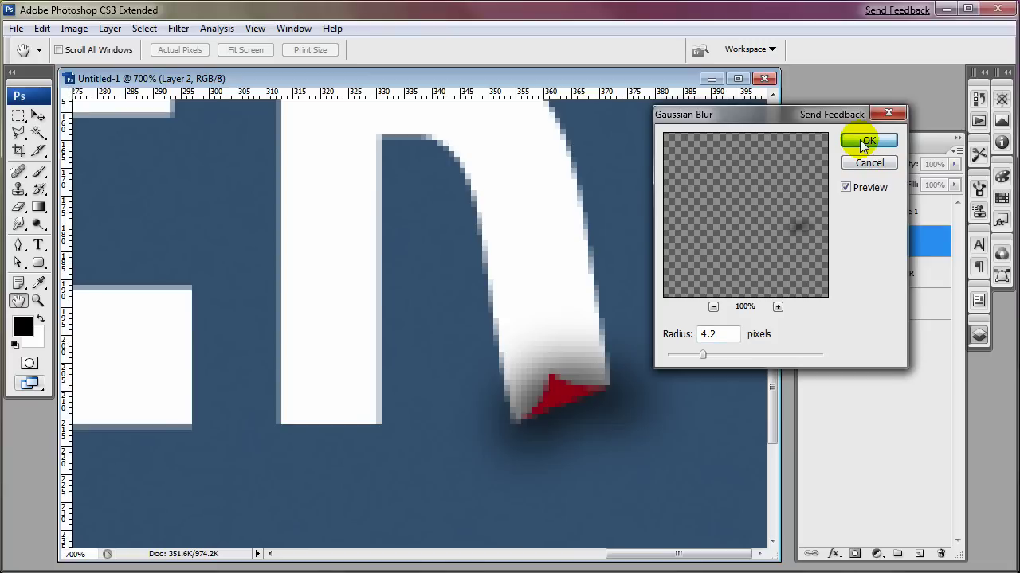
left_click(859, 140)
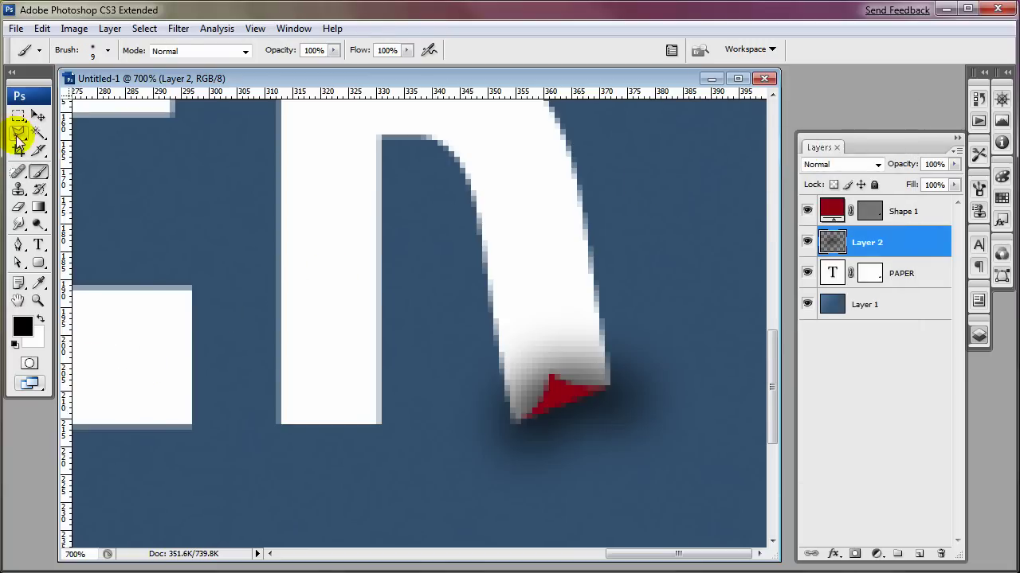
Lasso and delete the shadow spilling below the curled tip
left_click(19, 137)
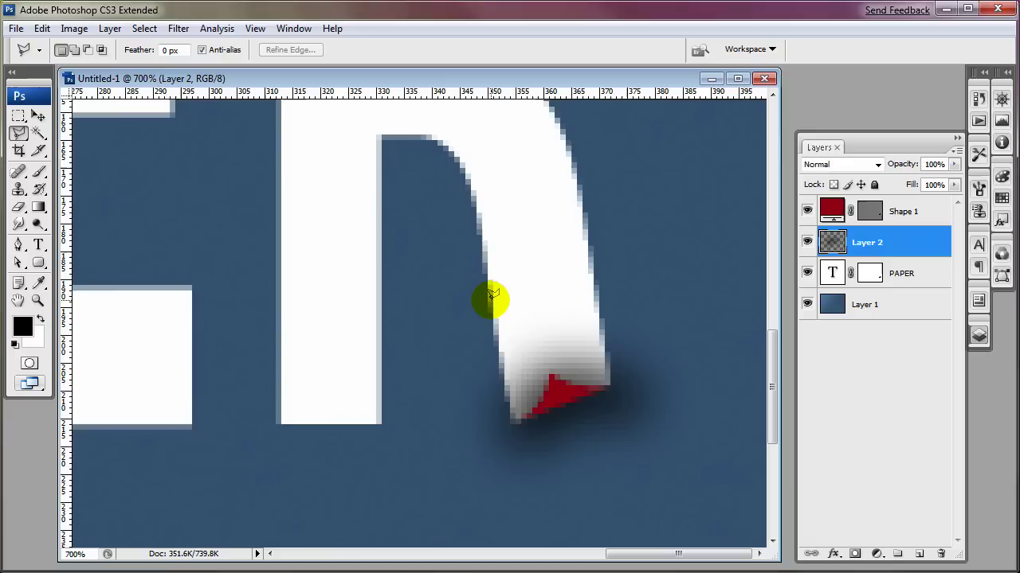
mouse_move(492, 315)
left_mouse_down()
mouse_move(513, 453)
mouse_move(512, 421)
mouse_move(597, 375)
mouse_move(630, 372)
mouse_move(609, 342)
left_mouse_up()
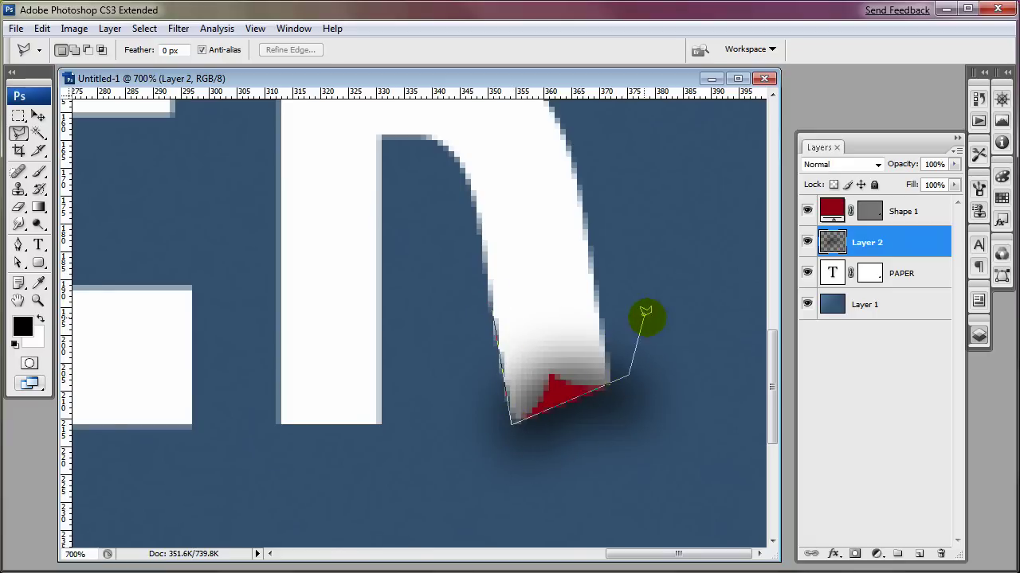
left_click(699, 353)
left_click(686, 506)
left_click(444, 509)
left_click(436, 245)
left_click(500, 272)
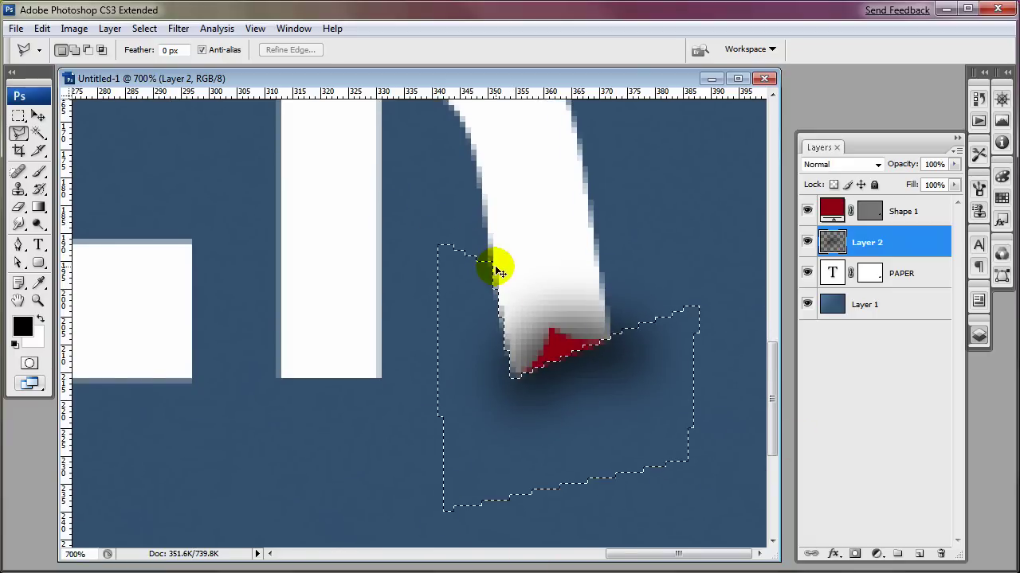
key("Delete")
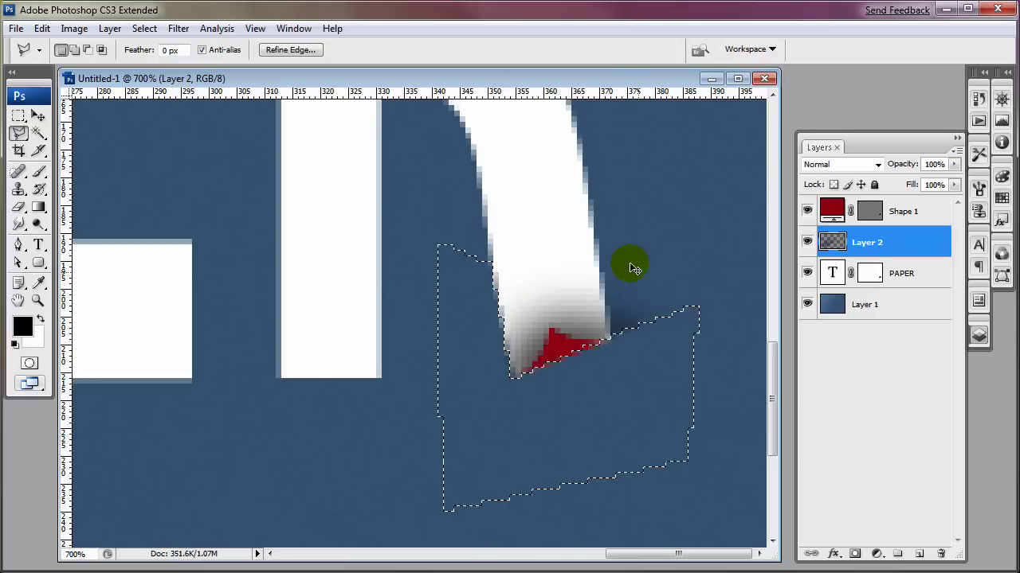
Lasso and delete the shadow spilling right of the stroke, then deselect
left_click(594, 237)
left_click(608, 330)
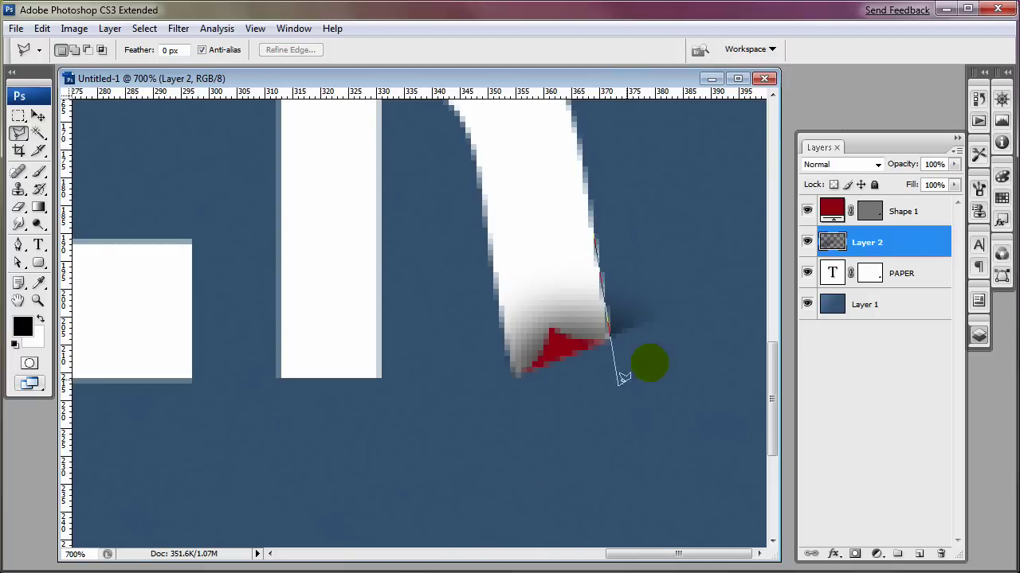
left_click(619, 381)
left_click(704, 305)
left_click(710, 228)
left_click(715, 202)
left_click(616, 202)
left_click(599, 240)
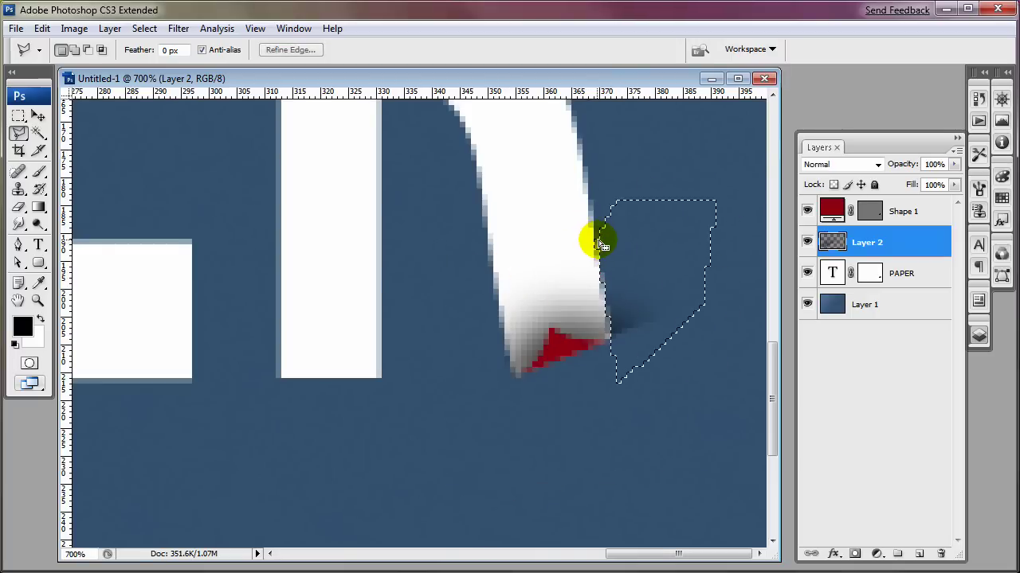
key("Delete")
key("ctrl+d")
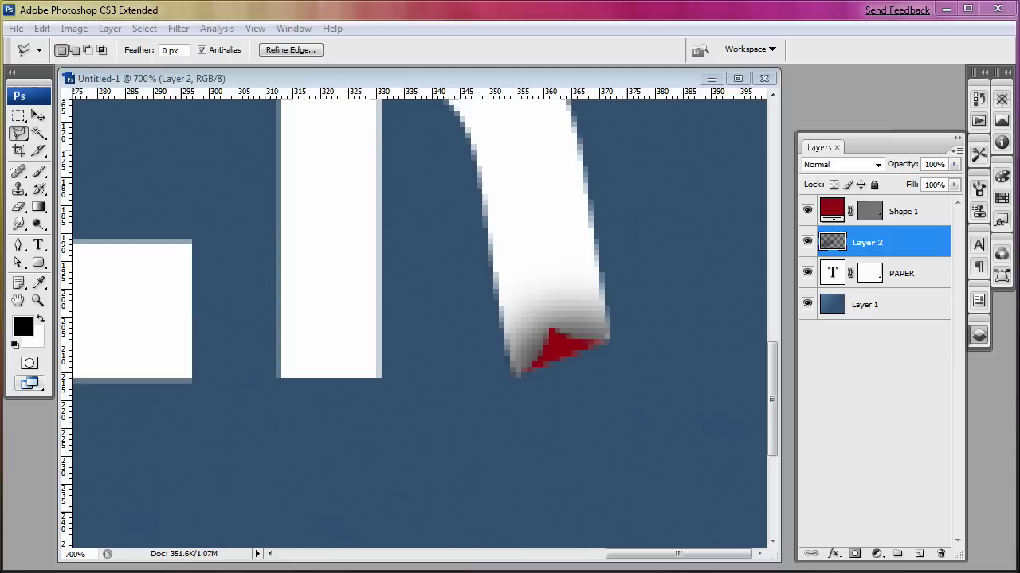
key("ctrl+z")
key("ctrl+d")
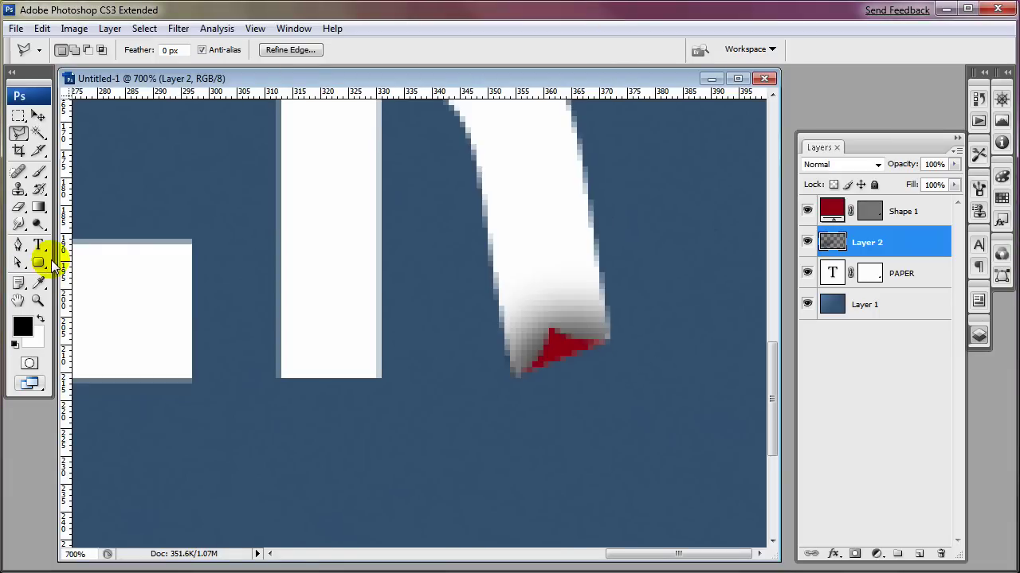
Softly erase the shadow along the curled tip's lower-left edge with a 15 px eraser
left_click(18, 206)
right_click(512, 289)
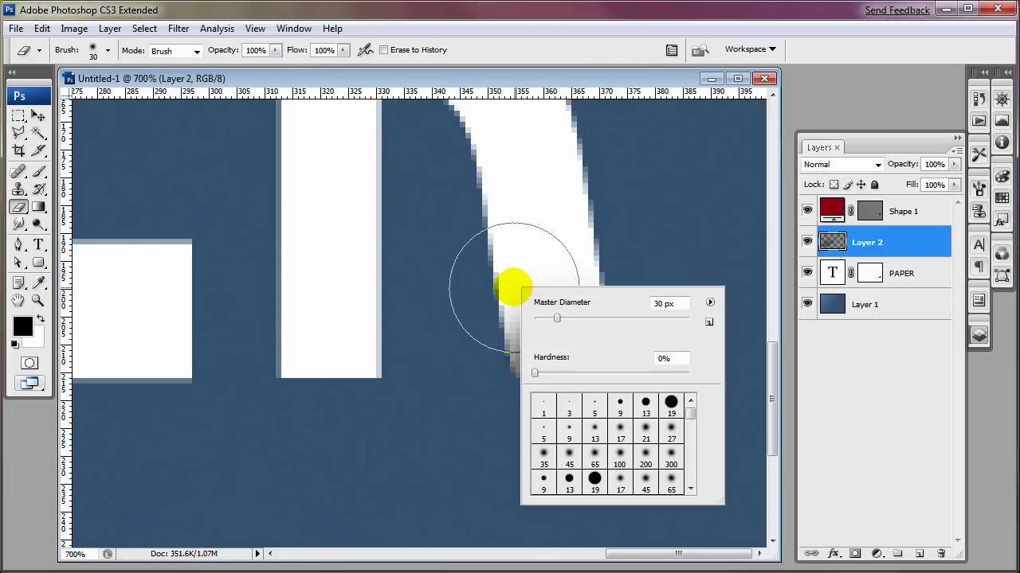
key("Return")
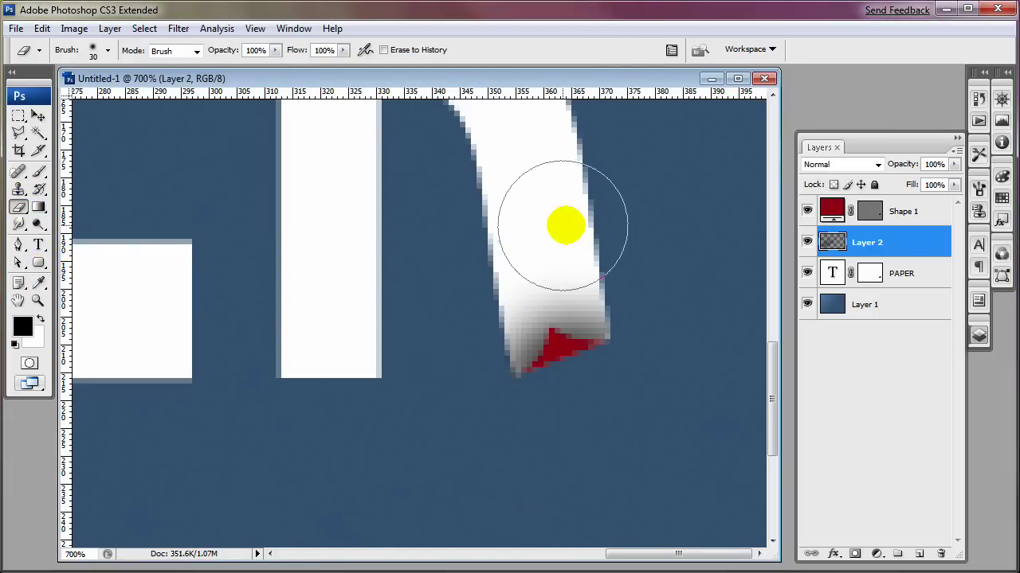
key("bracketleft")
key("bracketleft")
key("bracketleft")
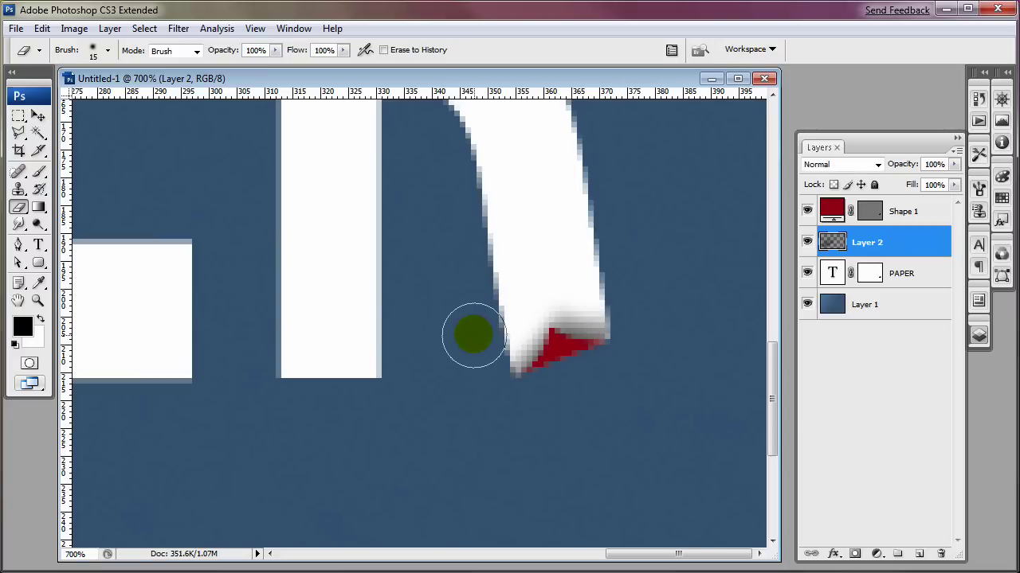
mouse_move(468, 332)
left_mouse_down()
mouse_move(529, 271)
mouse_move(487, 307)
mouse_move(478, 332)
mouse_move(597, 273)
left_mouse_up()
left_click(953, 164)
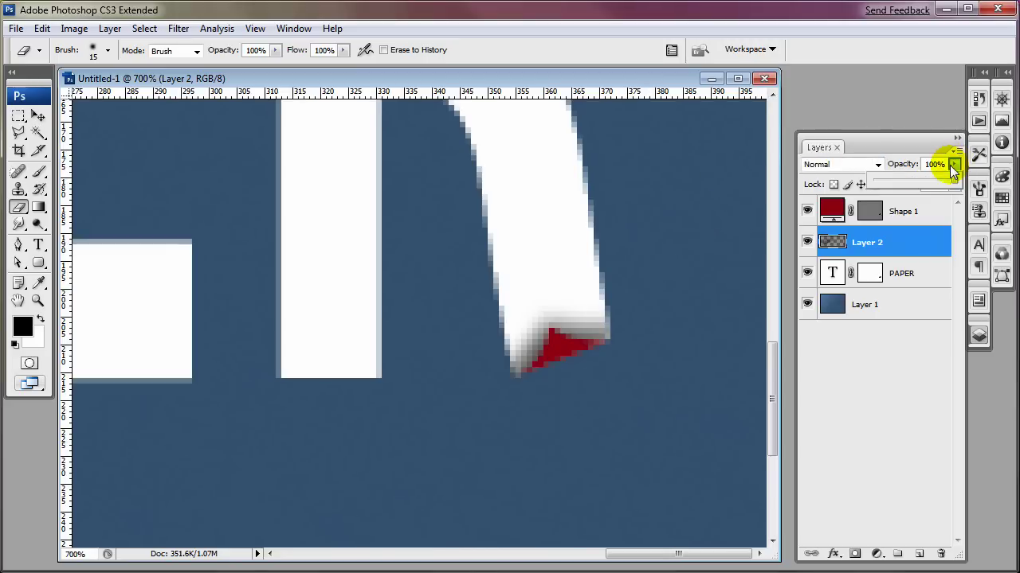
left_click(884, 212)
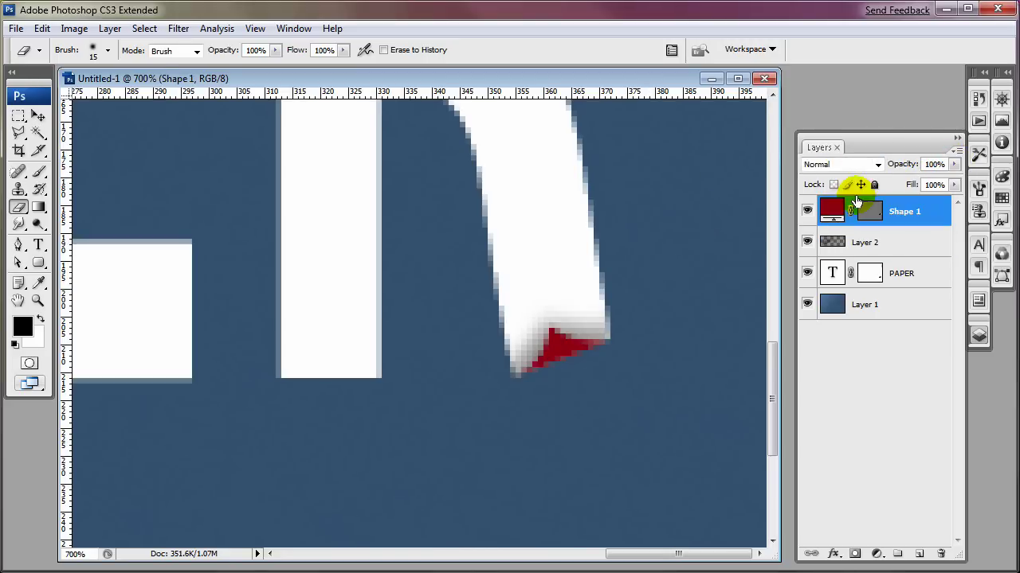
Change the Shape 1 fill colour from dark red to white
double_click(833, 211)
left_click(424, 161)
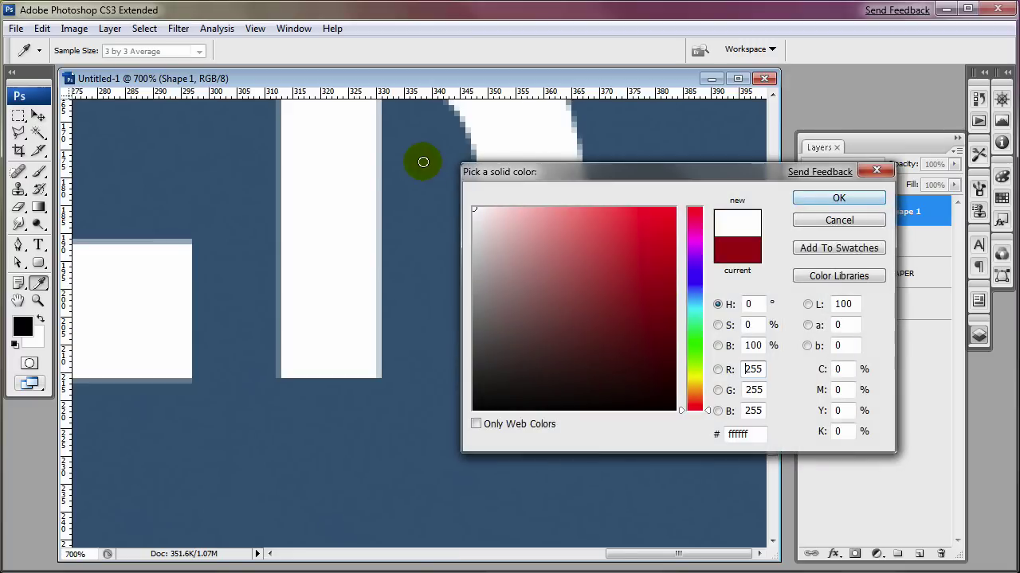
left_click(838, 193)
Merge Layer 2's shadow into the Shape 1 layer
key("ctrl+minus")
key("ctrl+minus")
key("ctrl+minus")
key("ctrl+minus")
key("ctrl+minus")
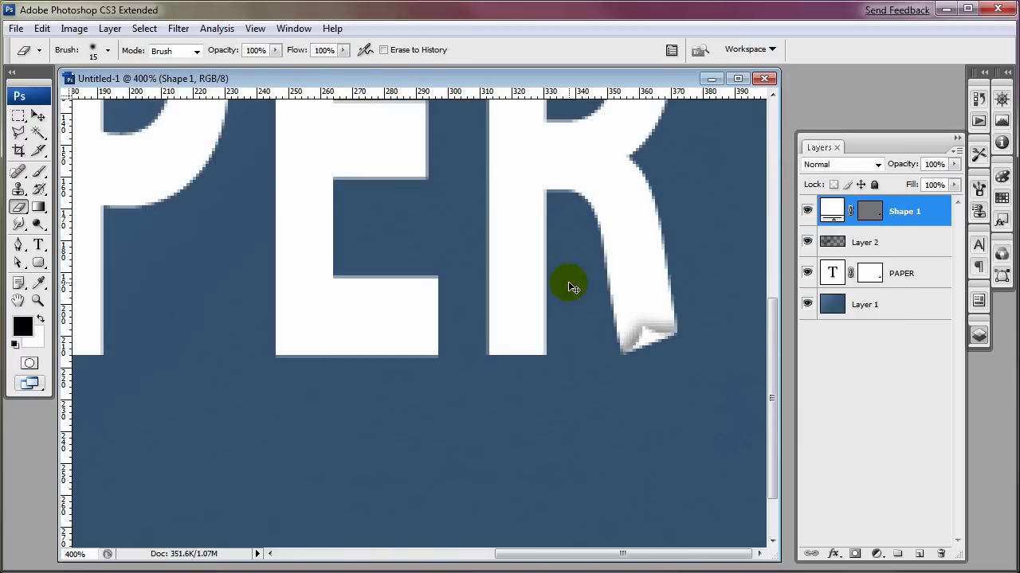
key("ctrl+plus")
key("ctrl+plus")
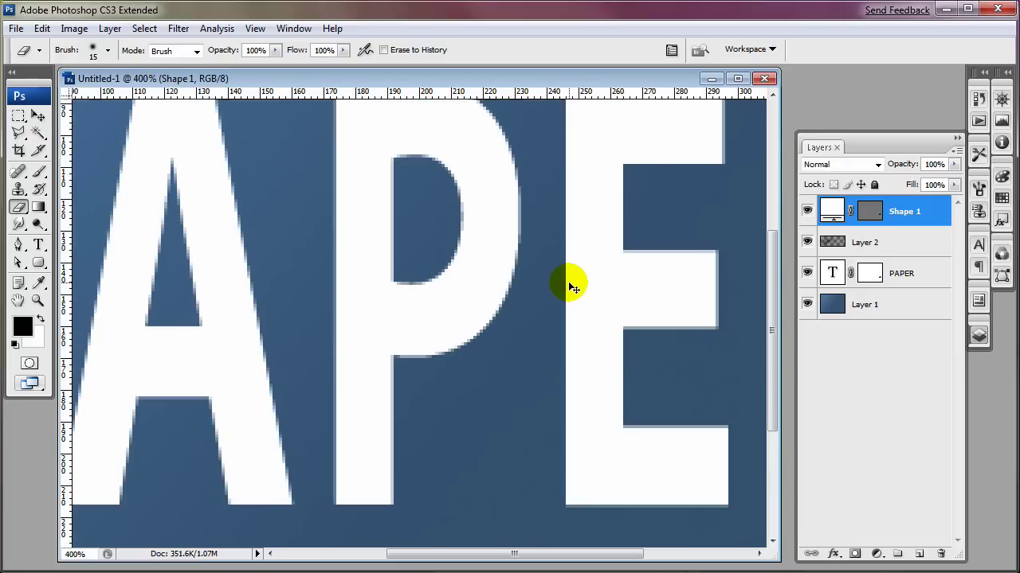
left_click_drag(565, 284, 311, 243)
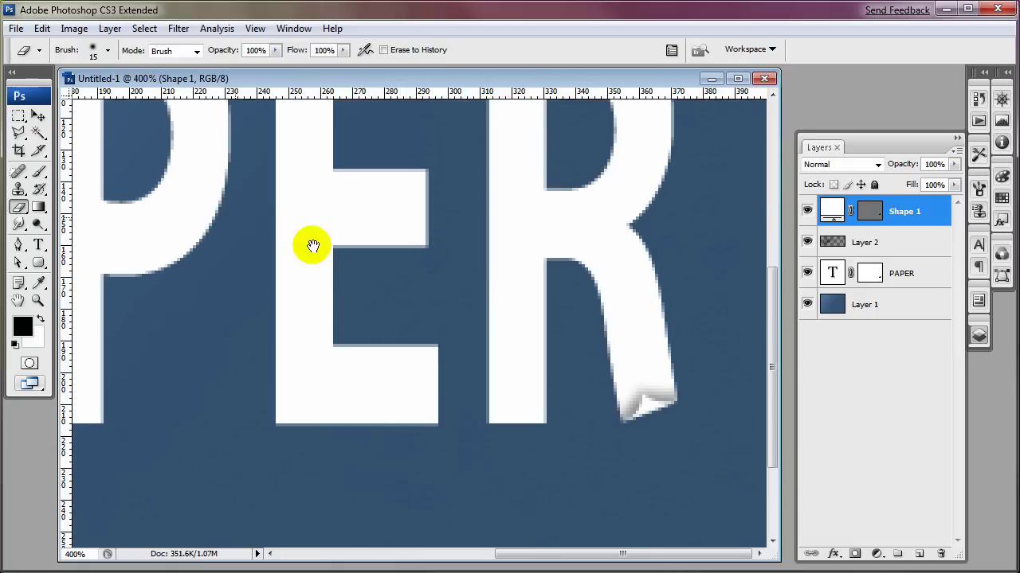
left_click(924, 239, "shift")
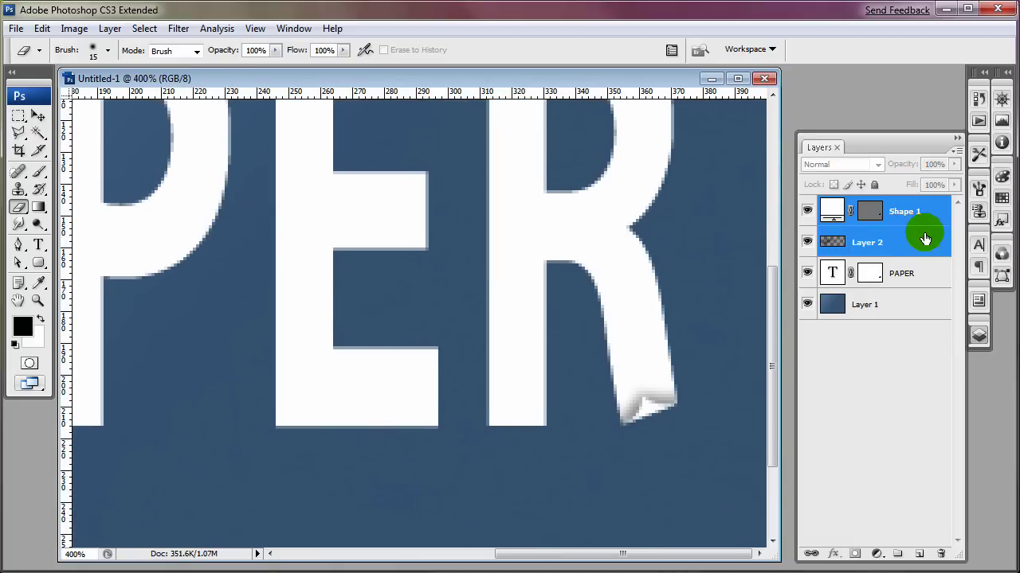
key("ctrl+e")
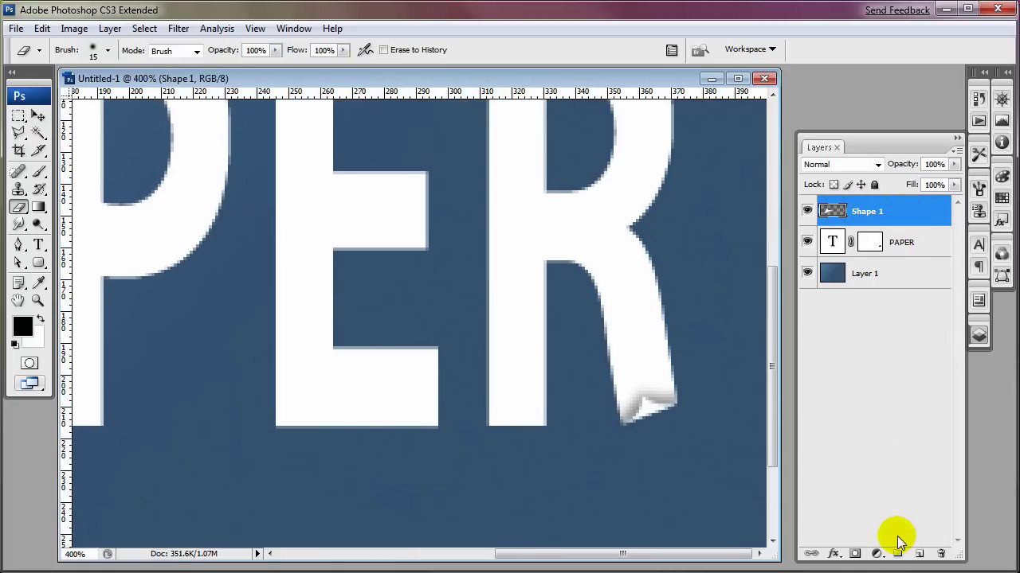
left_click_drag(557, 195, 569, 289)
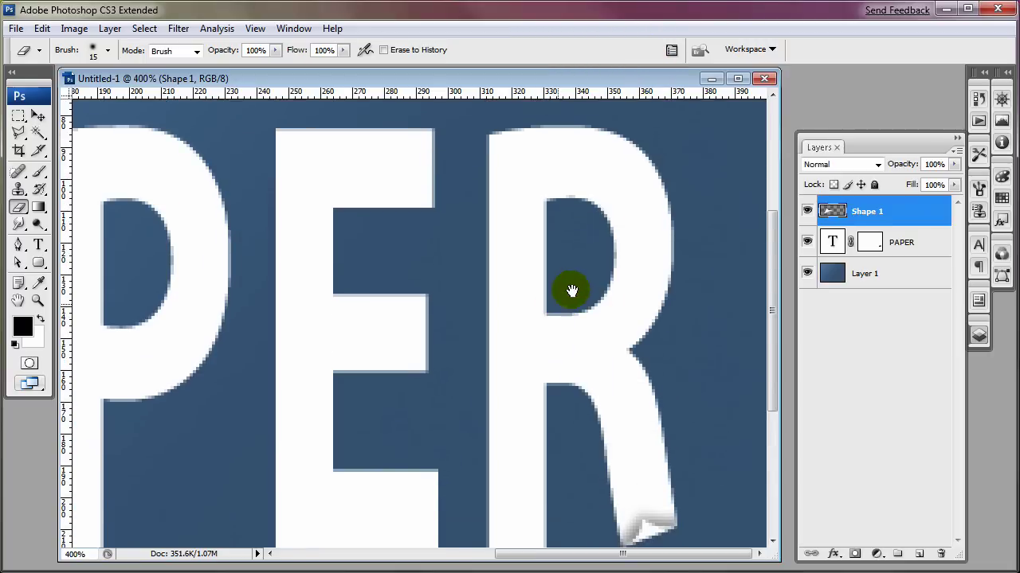
Add a new empty layer above Shape 1 and zoom to 500% on the top of the R
left_click(918, 555)
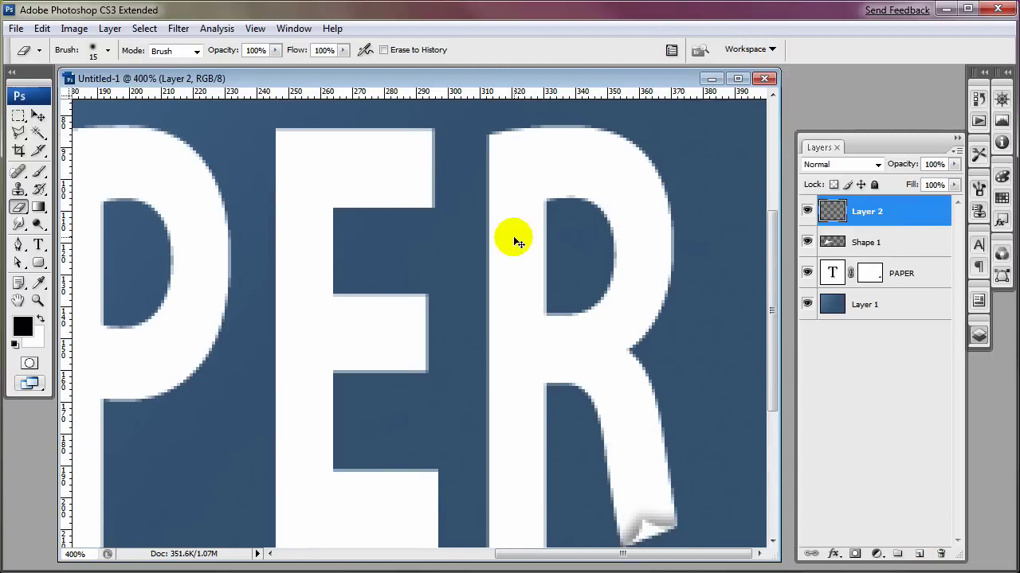
key("ctrl+plus")
left_click_drag(676, 164, 491, 317)
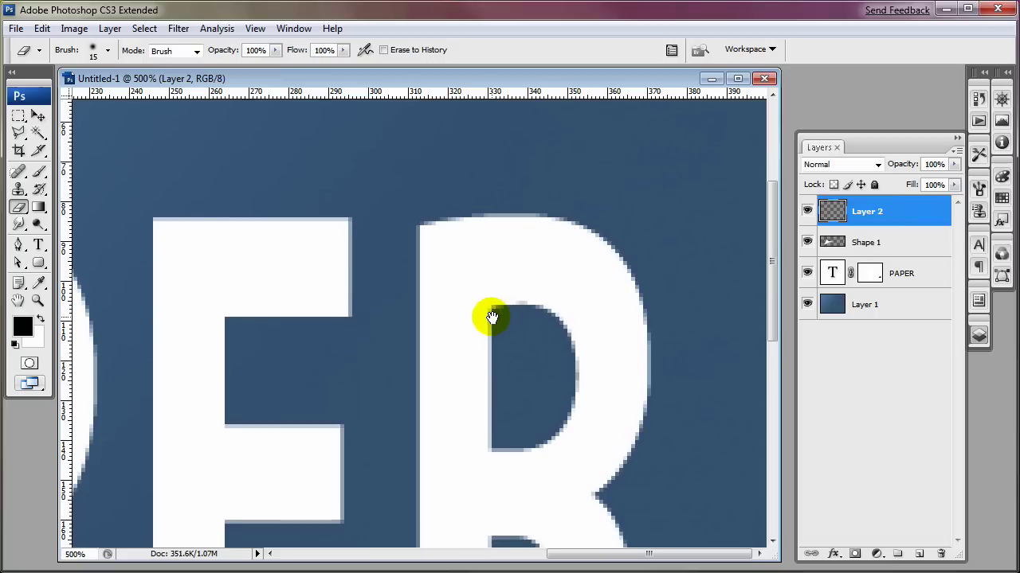
Draw a black curled-flap shape over the R's top-left corner with the Pen tool
left_click(19, 245)
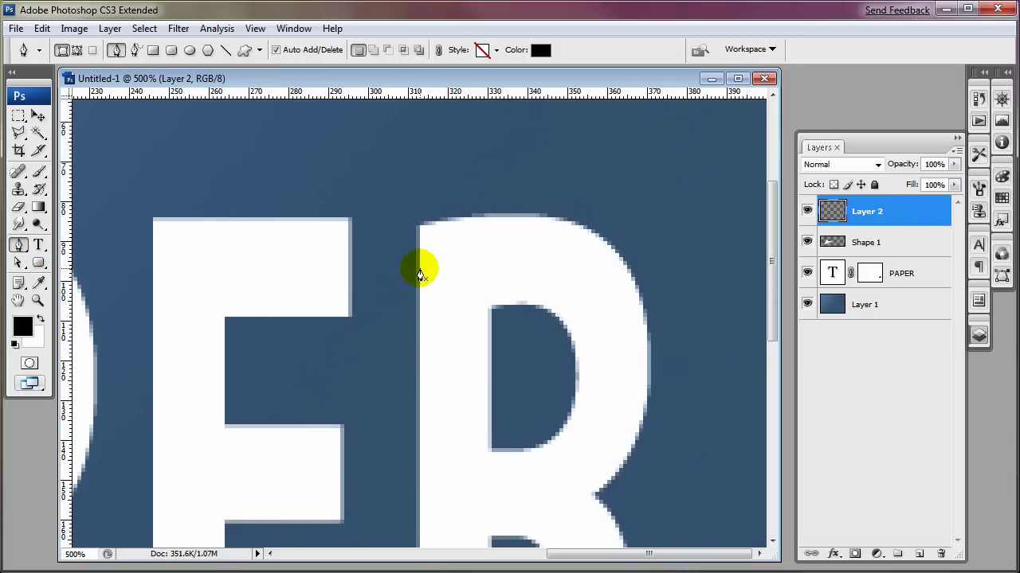
left_click(416, 270)
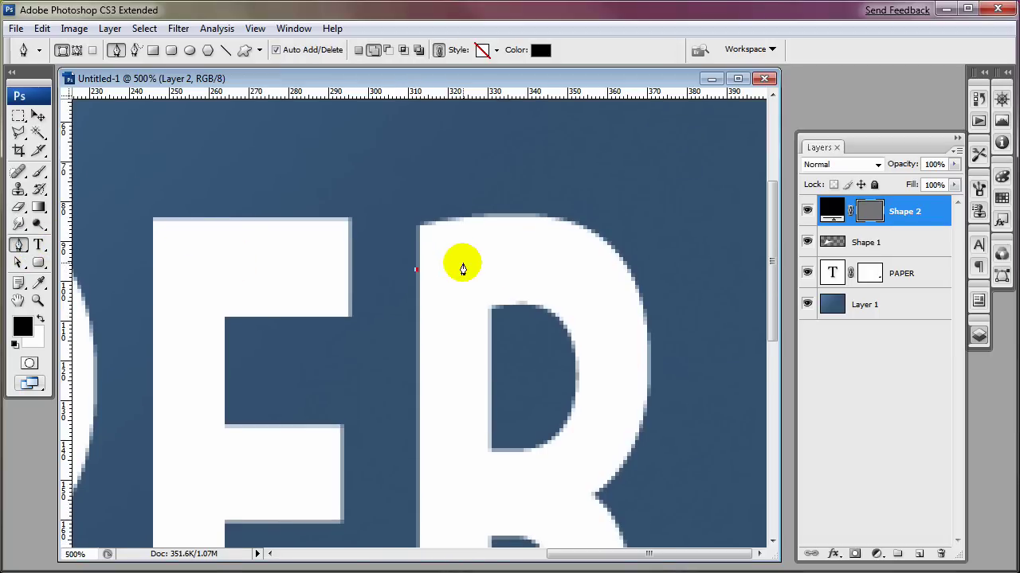
left_click_drag(459, 259, 487, 273)
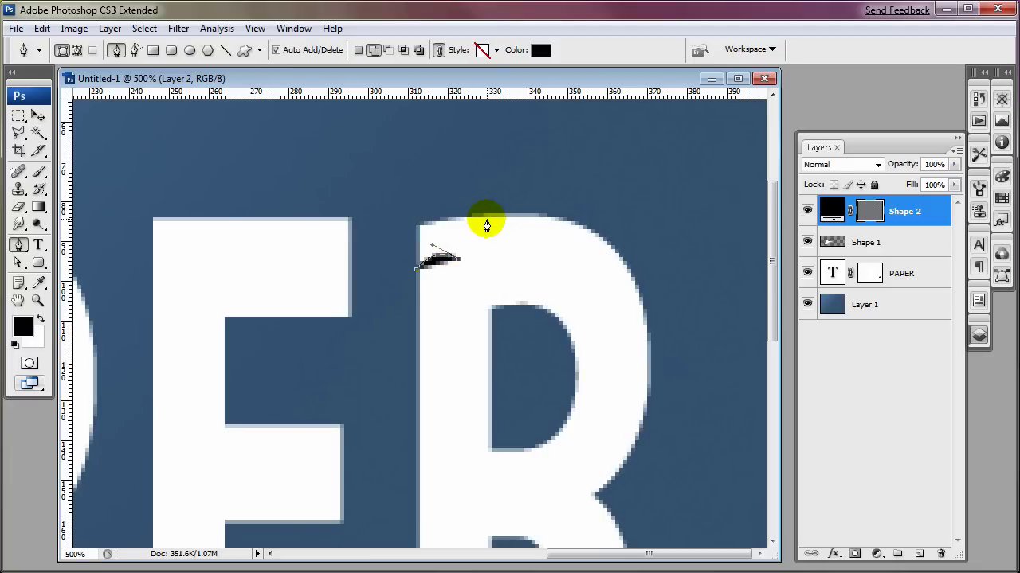
left_click_drag(486, 217, 514, 210)
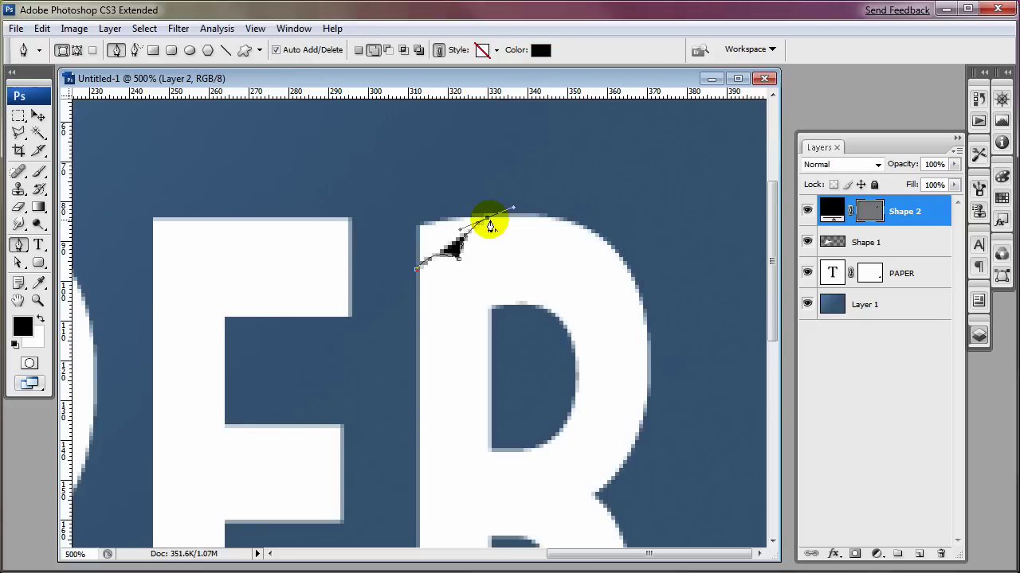
left_click(486, 220)
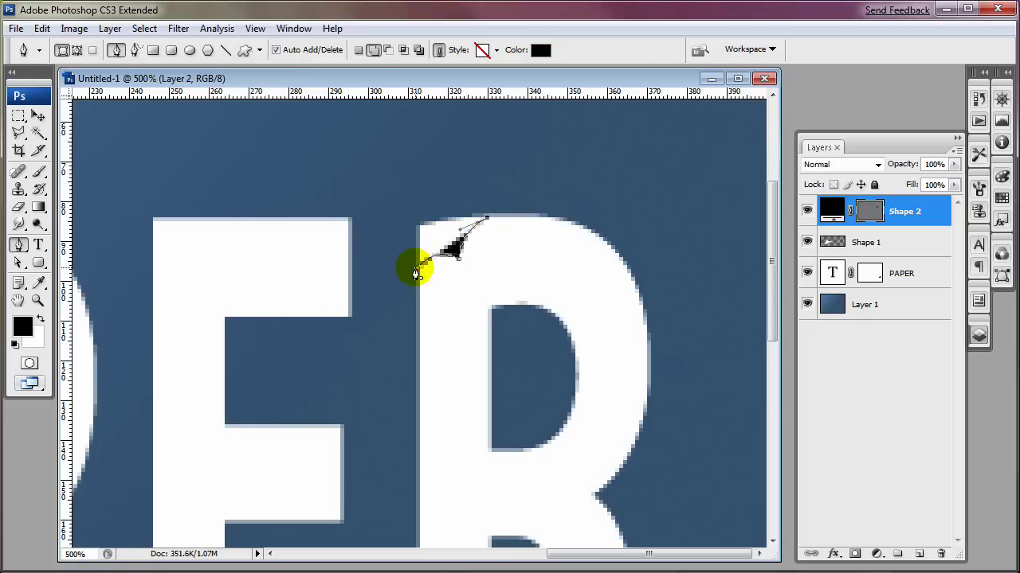
left_click_drag(413, 276, 406, 290)
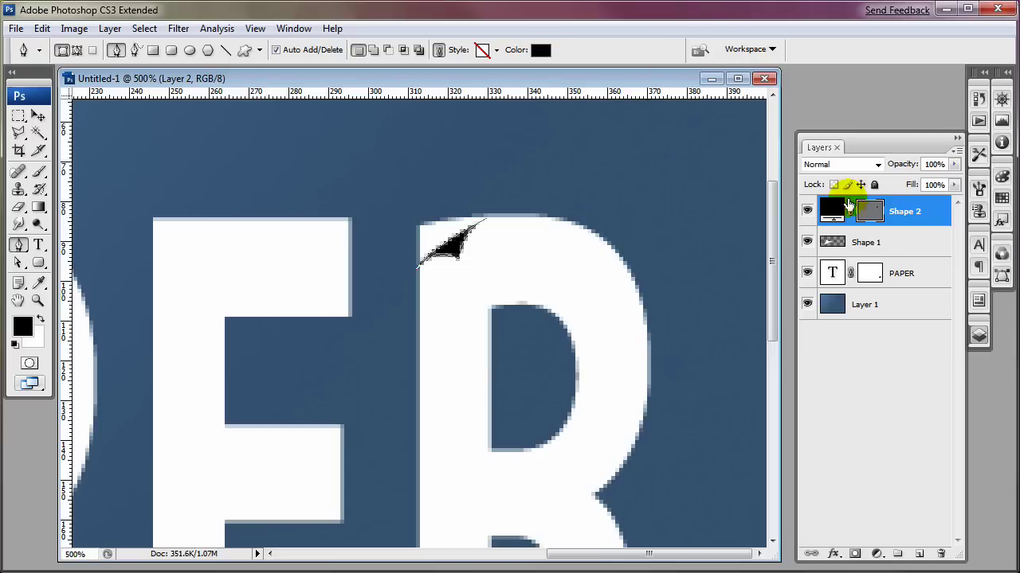
left_click(842, 212)
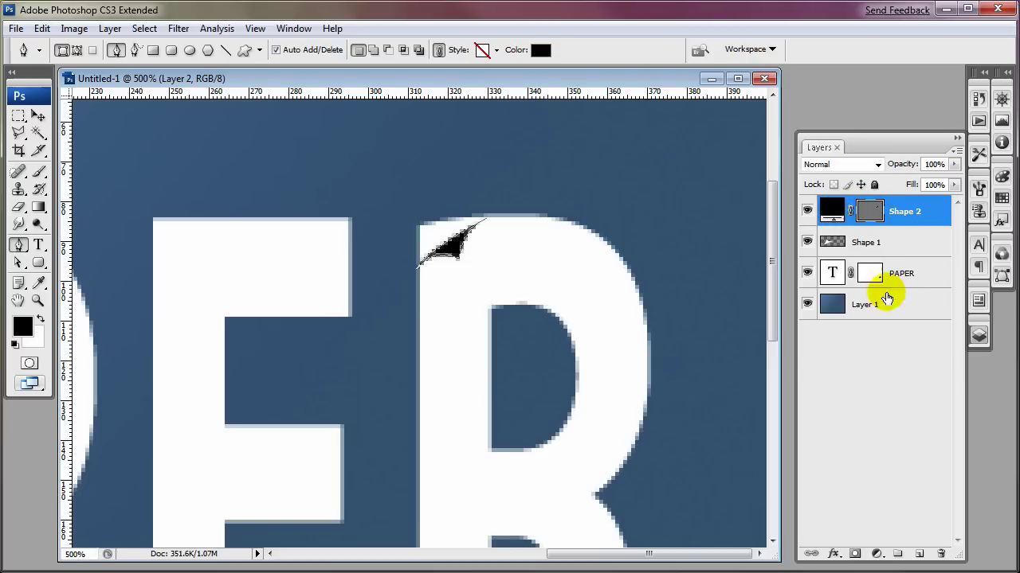
On the PAPER layer mask, fill a polygonal selection of the R's corner beyond the curl with black
left_click(866, 277)
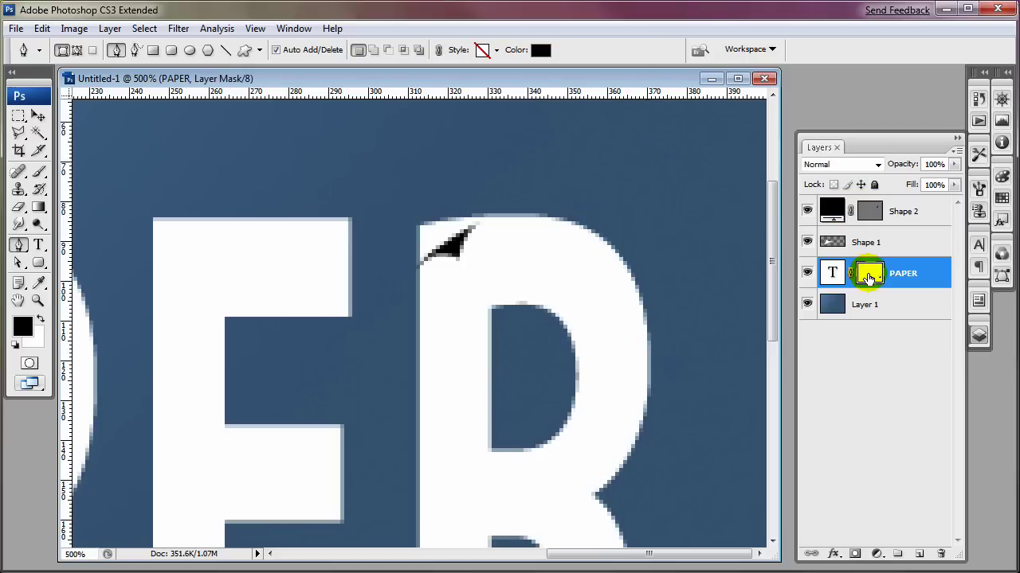
left_click(18, 132)
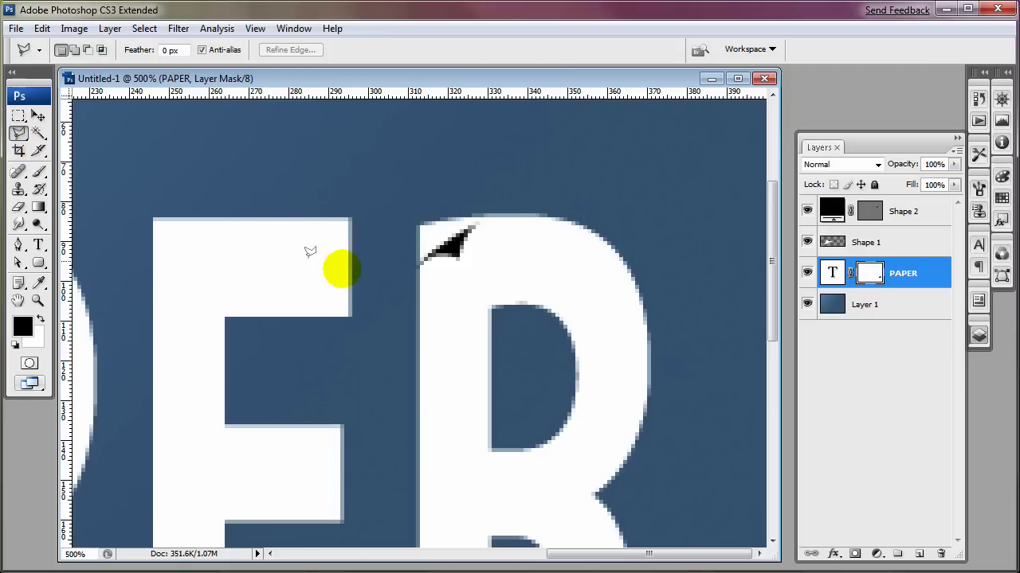
left_click(402, 287)
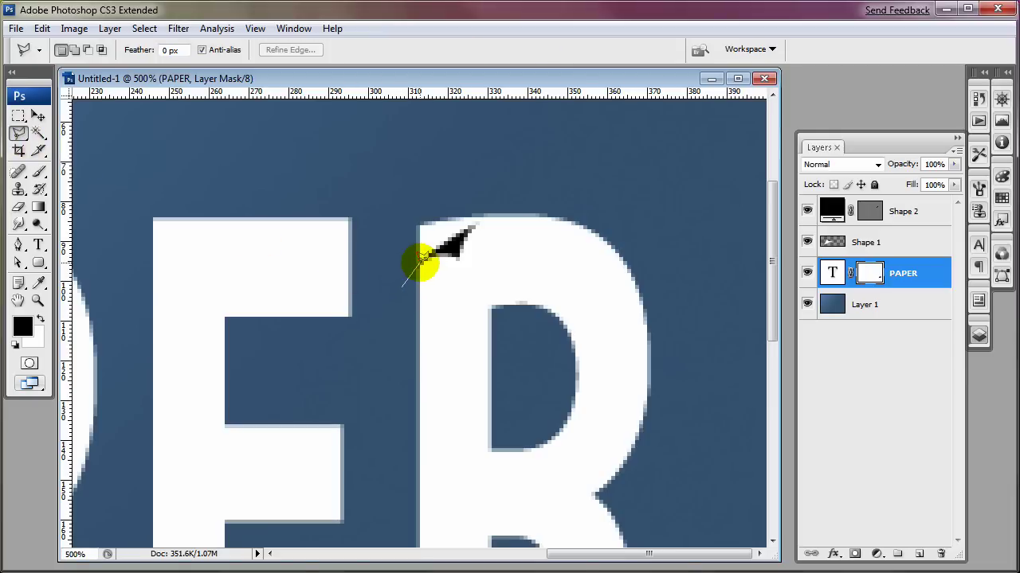
left_click(422, 256)
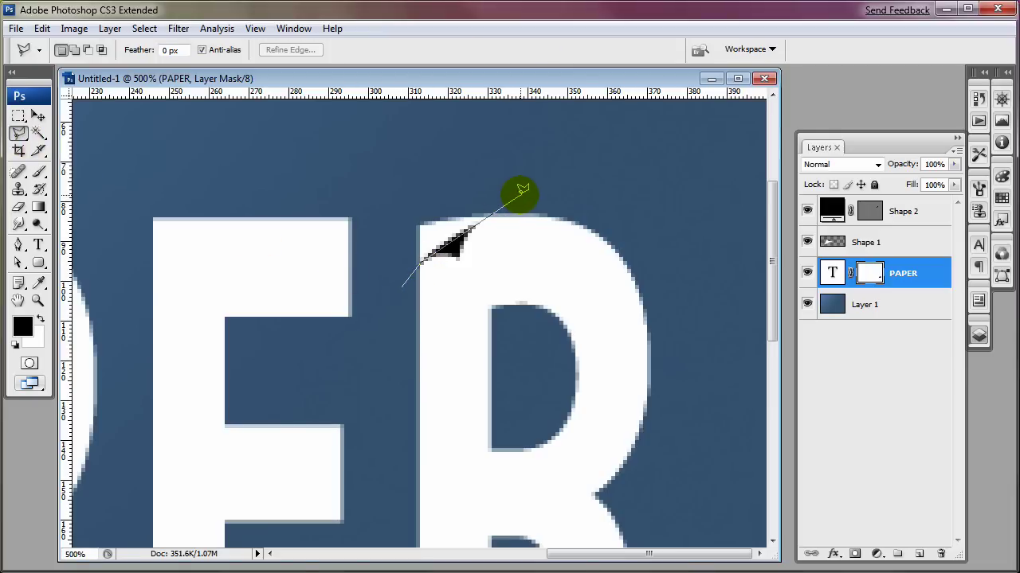
left_click(516, 193)
left_click(454, 192)
left_click(416, 192)
left_click(373, 227)
double_click(389, 288)
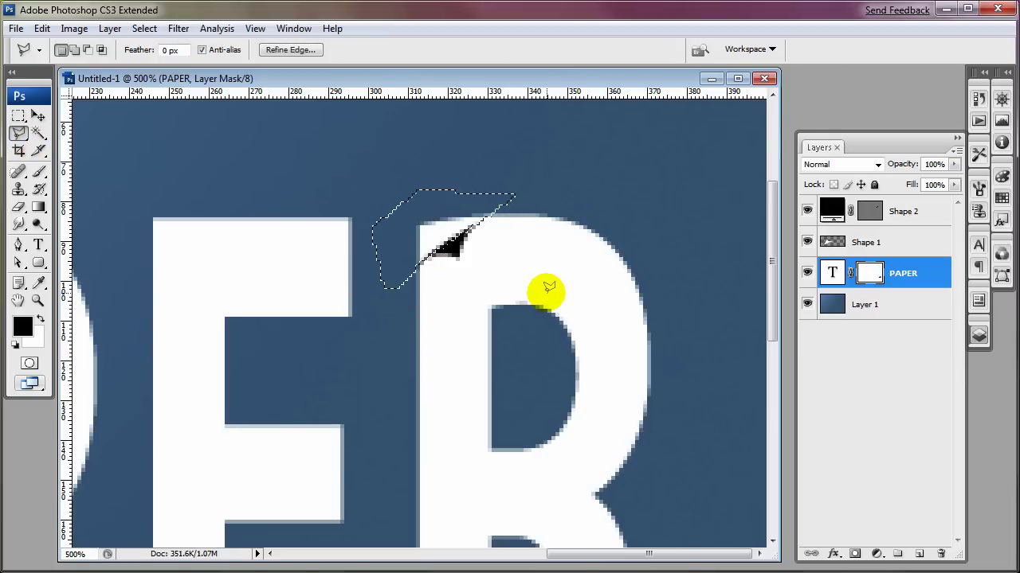
key("alt+BackSpace")
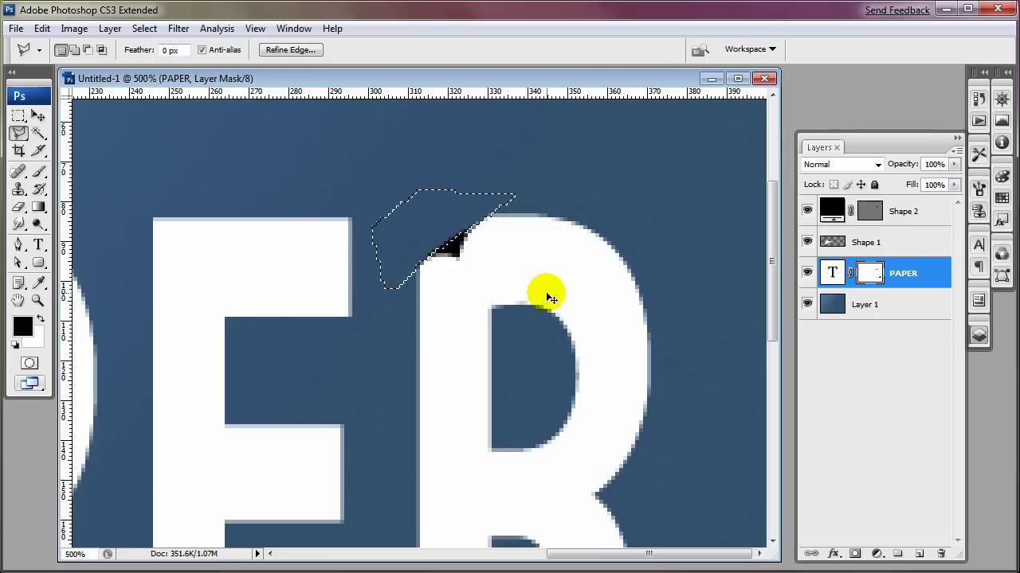
key("ctrl+d")
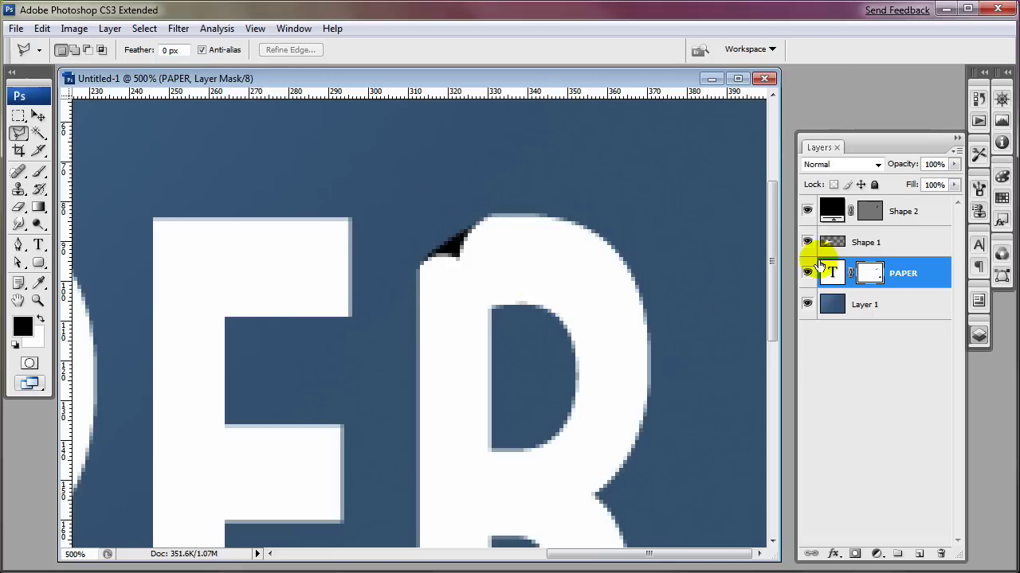
left_click(928, 243)
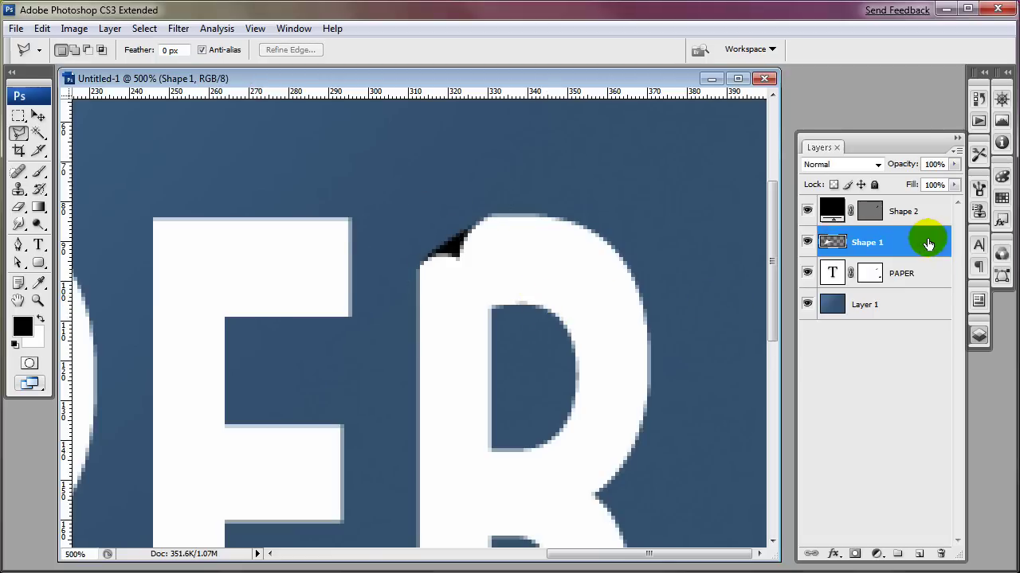
On a new layer, brush a black stroke along the R's top-left edge and Gaussian-blur it
left_click(918, 554)
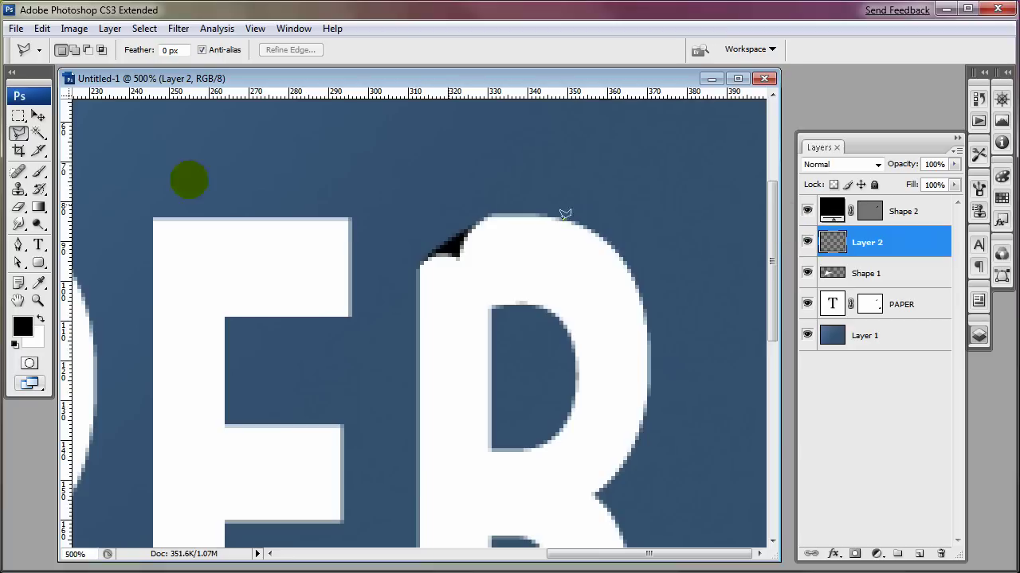
left_click(38, 171)
mouse_move(484, 248)
left_mouse_down()
mouse_move(418, 262)
mouse_move(412, 272)
mouse_move(461, 246)
mouse_move(515, 197)
left_mouse_up()
left_click(178, 29)
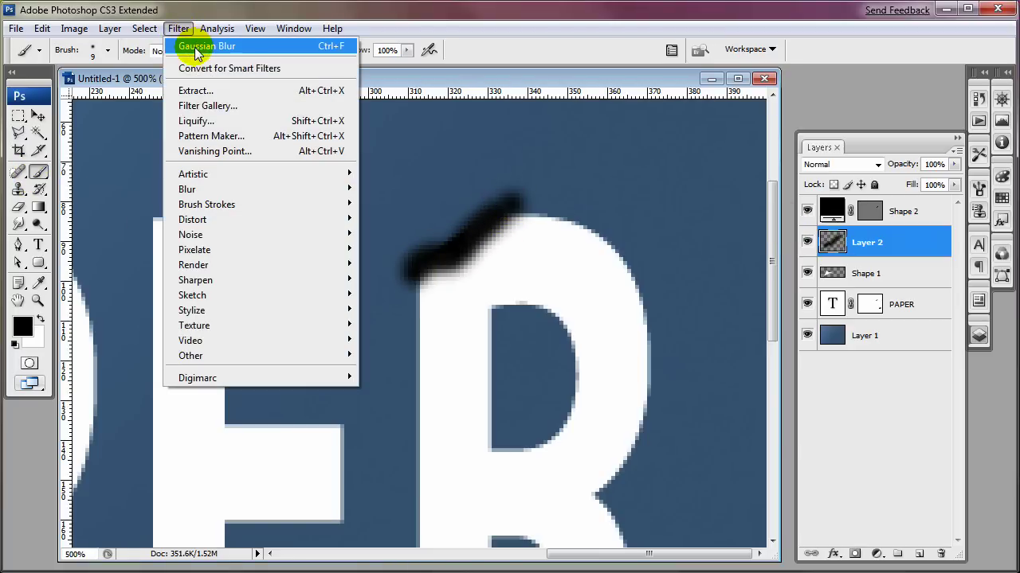
left_click(207, 46)
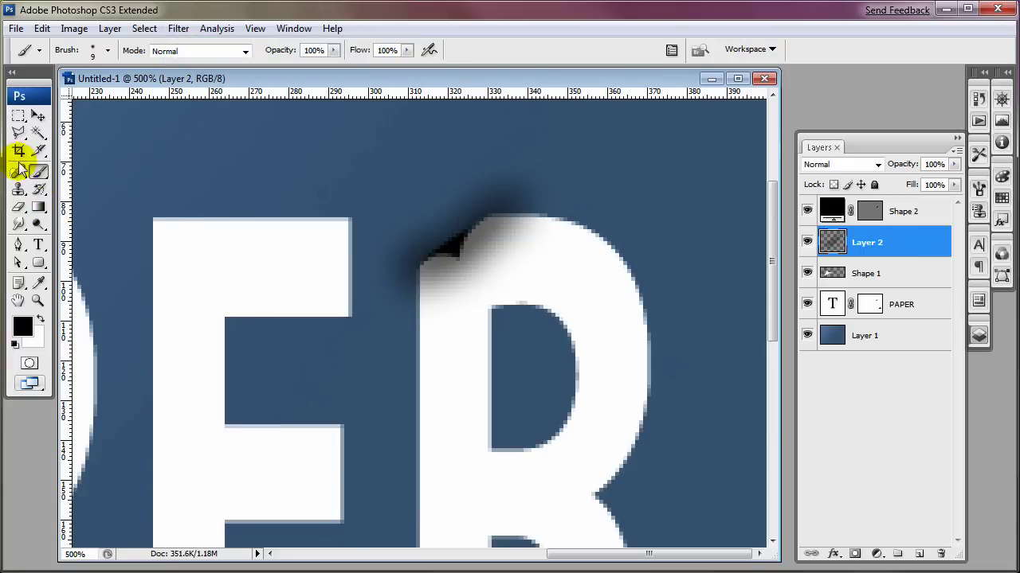
Outline a triangular Polygonal Lasso selection between the E and R near the curl's tip
left_click(18, 132)
left_click(417, 341)
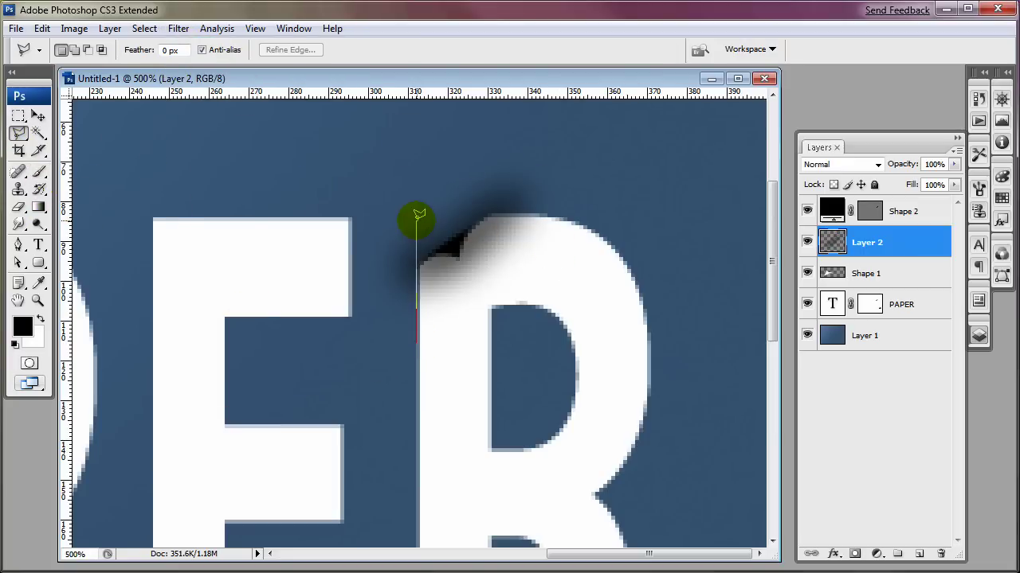
left_click(426, 261)
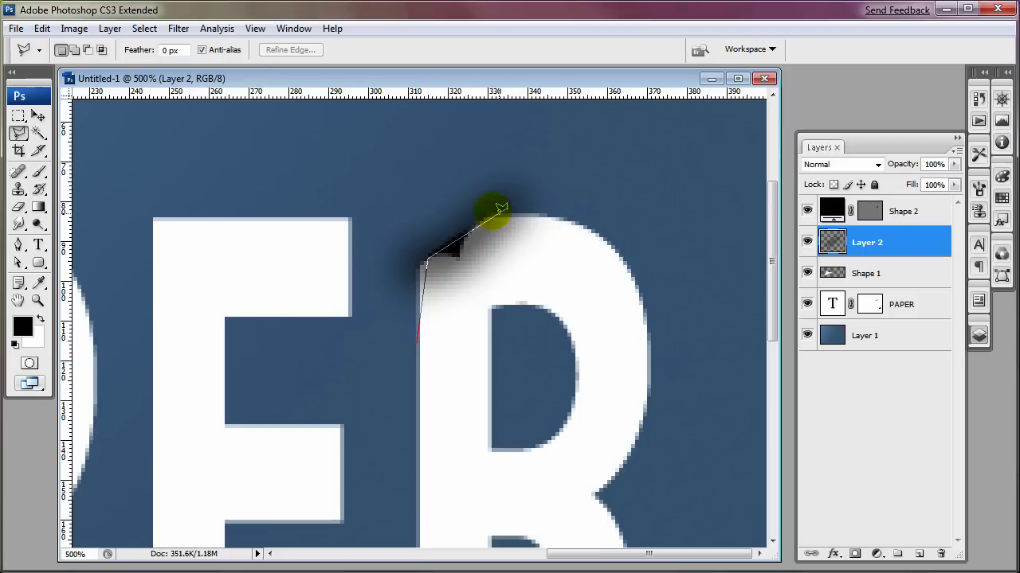
left_click(466, 227)
left_click(417, 341)
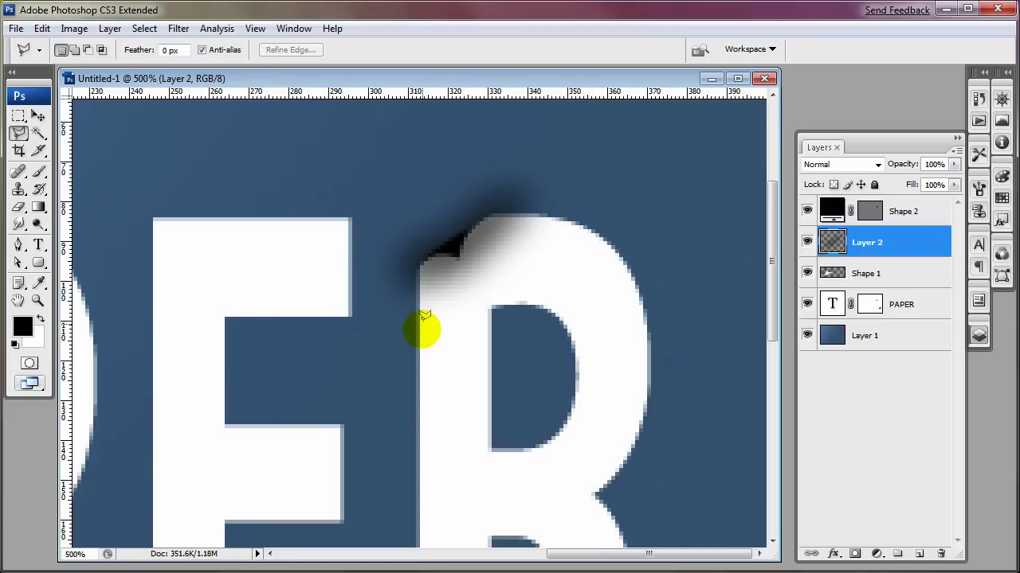
Select the blurred shadow spilling outside the R's left and top edges, delete it, and deselect
left_click(417, 328)
left_click(417, 266)
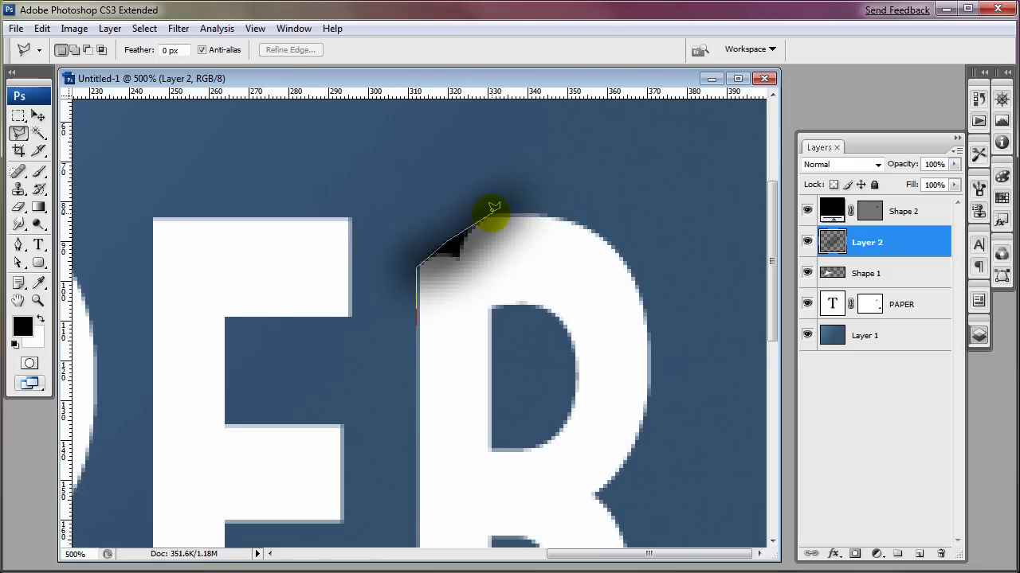
left_click(491, 213)
left_click(540, 213)
left_click(561, 147)
left_click(438, 147)
left_click(394, 198)
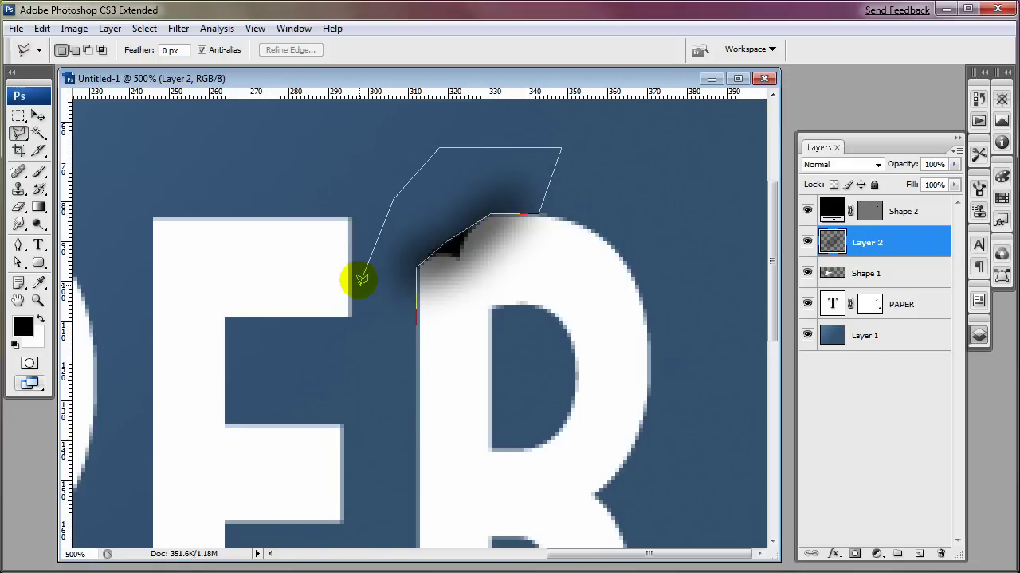
left_click(361, 279)
left_click(392, 340)
left_click(417, 327)
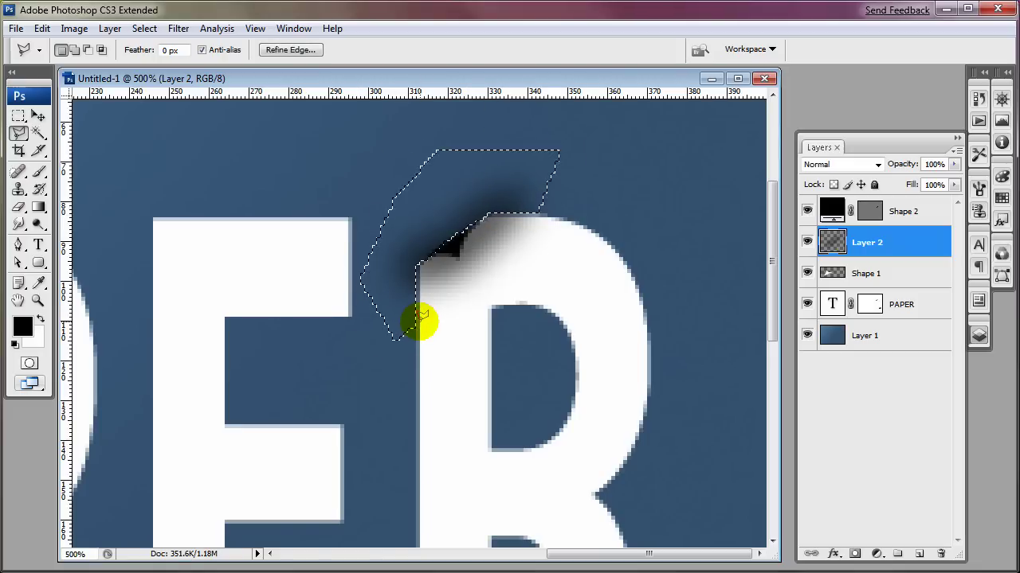
key("Delete")
key("ctrl+d")
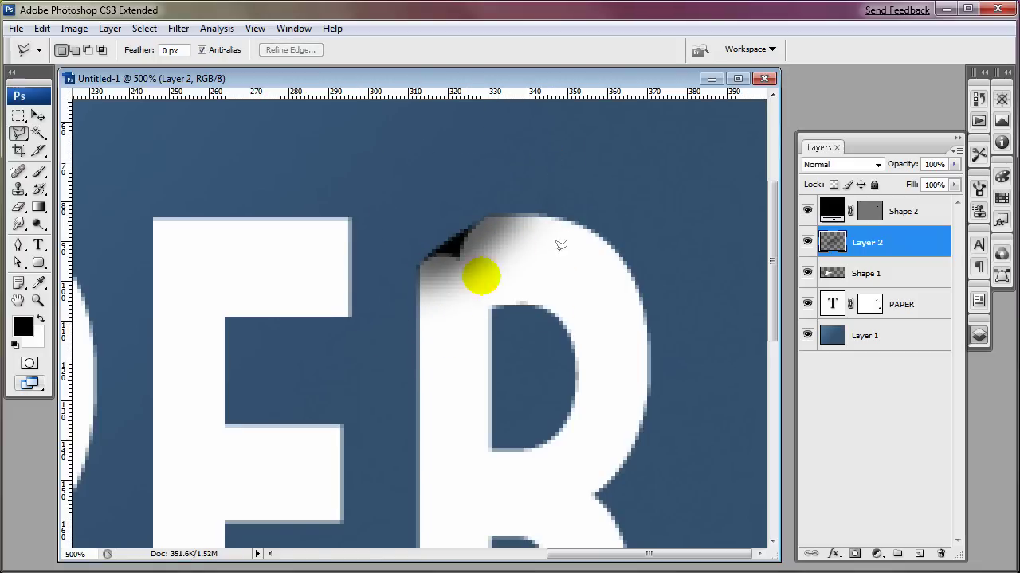
Erase most of the grey shadow atop the R and change the curl shape's fill to white
left_click(19, 206)
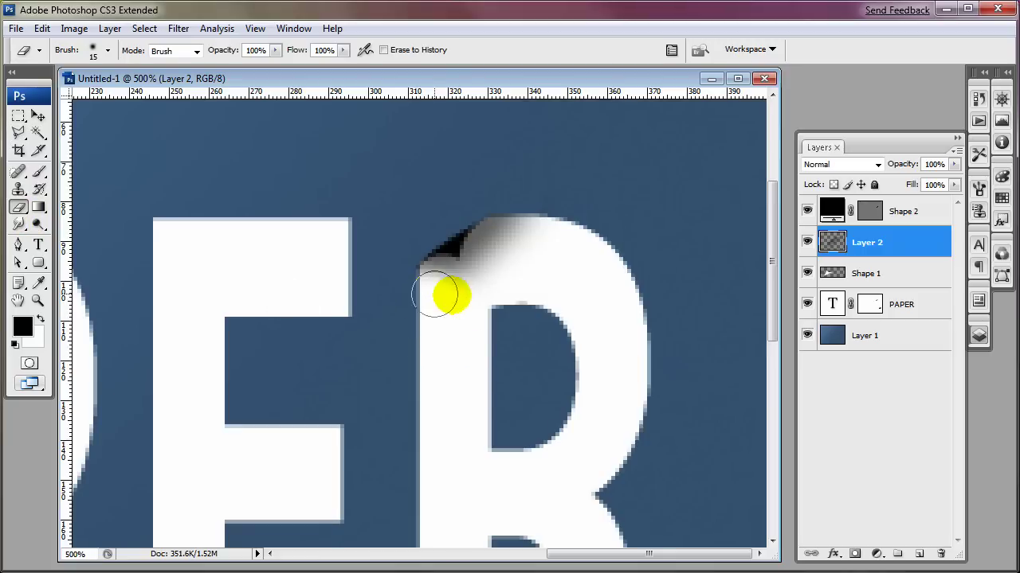
mouse_move(434, 295)
left_mouse_down()
mouse_move(505, 307)
mouse_move(528, 268)
mouse_move(517, 241)
mouse_move(510, 266)
left_mouse_up()
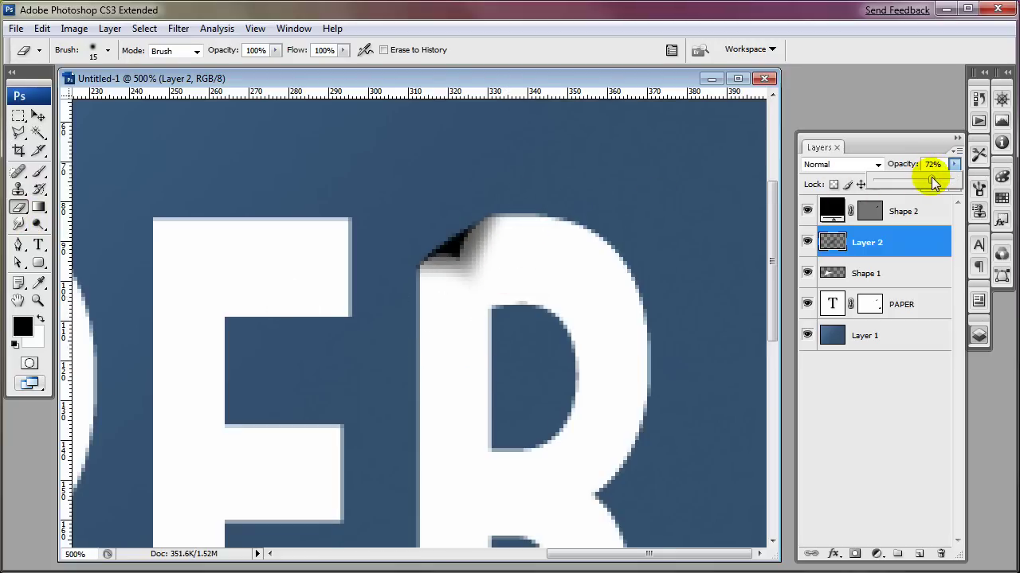
double_click(831, 209)
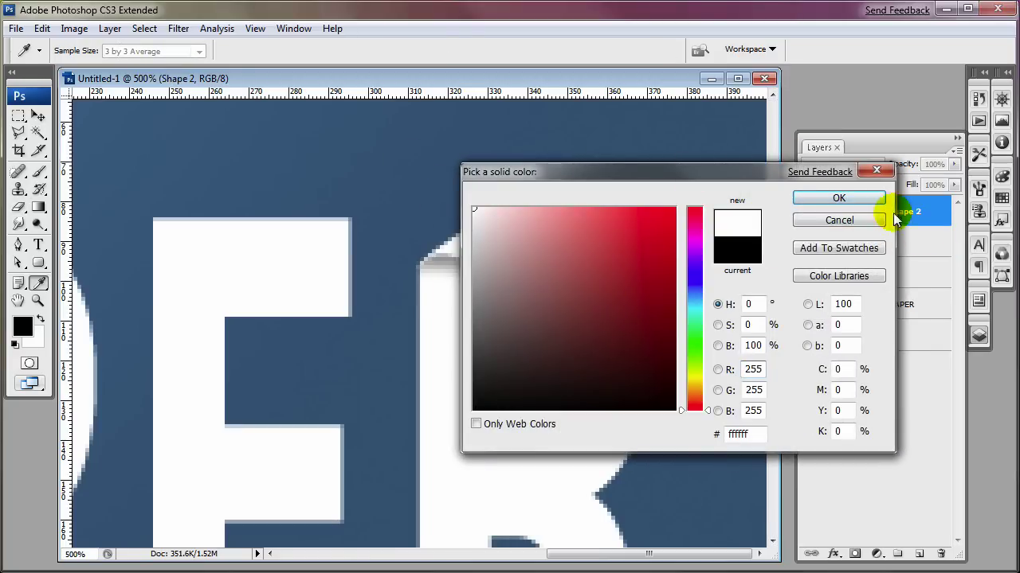
left_click(838, 190)
key("ctrl+minus")
key("ctrl+minus")
key("ctrl+minus")
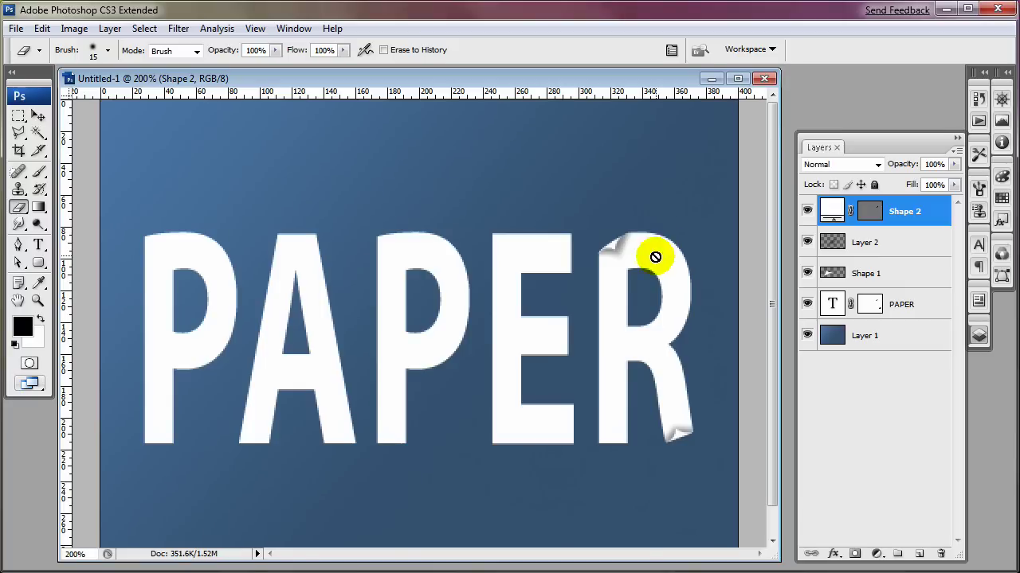
Merge the shadow layer into Shape 2, add an empty Layer 2, and zoom to 400% on PAP
left_click(907, 246, "shift")
key("ctrl+e")
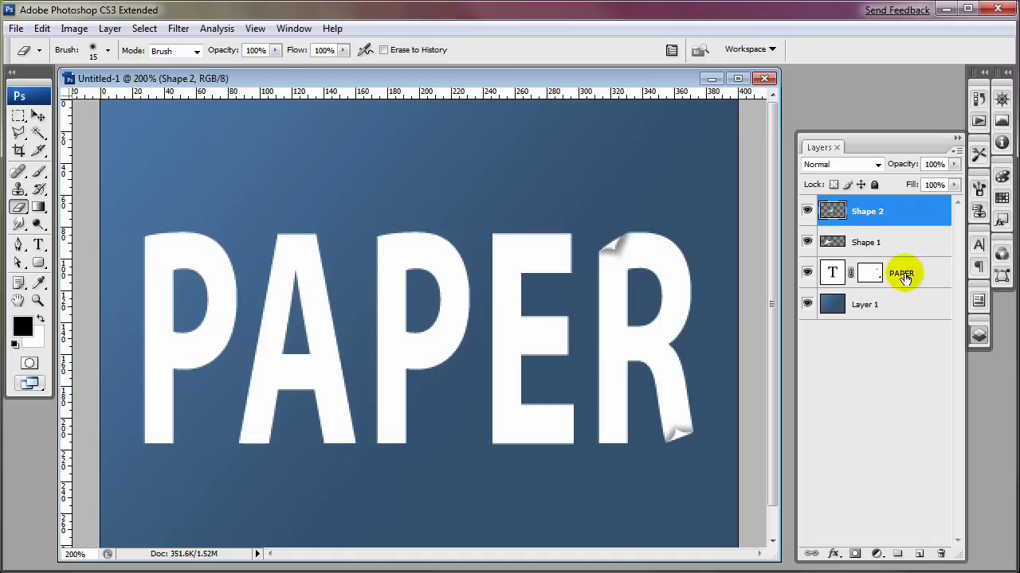
left_click(916, 554)
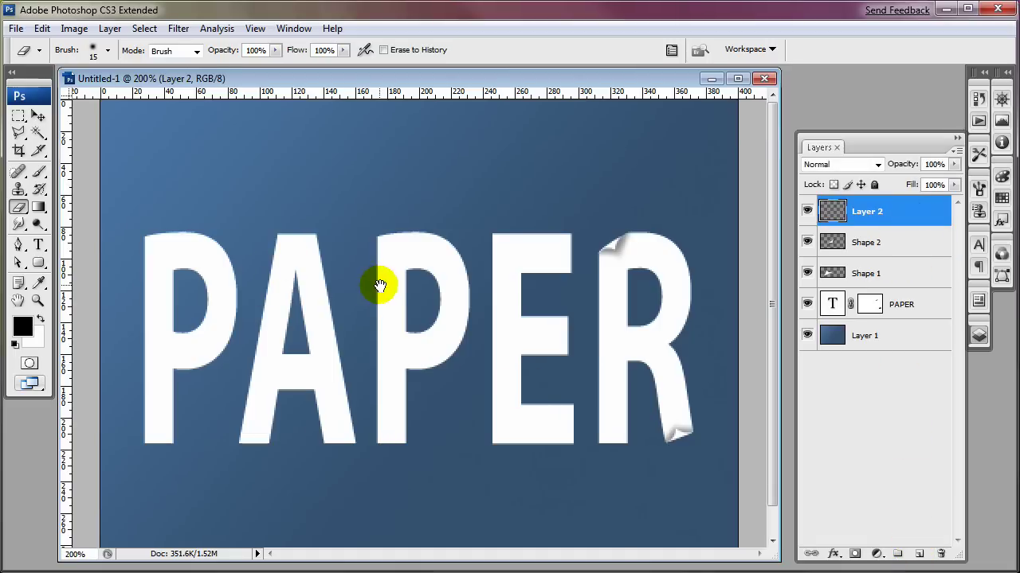
key("ctrl+plus")
key("ctrl+plus")
left_click_drag(231, 223, 411, 246)
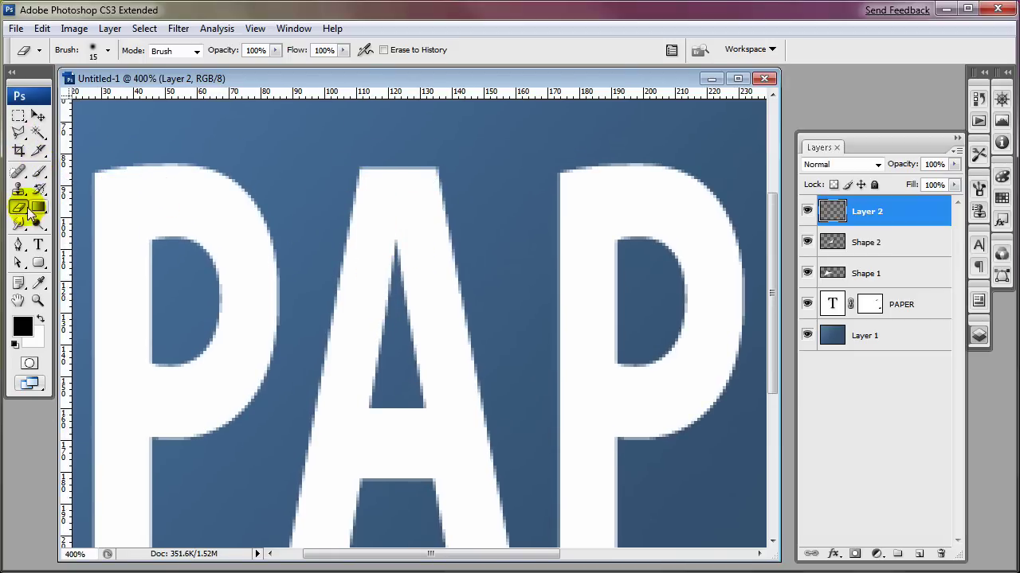
Draw a closed black fold shape across the top of the A with the Pen tool in shape mode
left_click(19, 246)
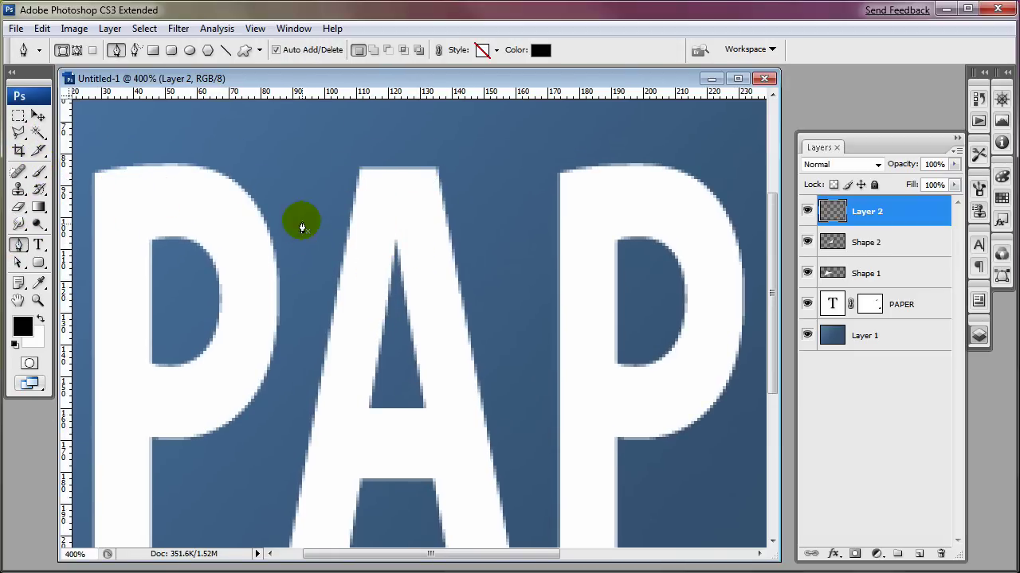
left_click(351, 226)
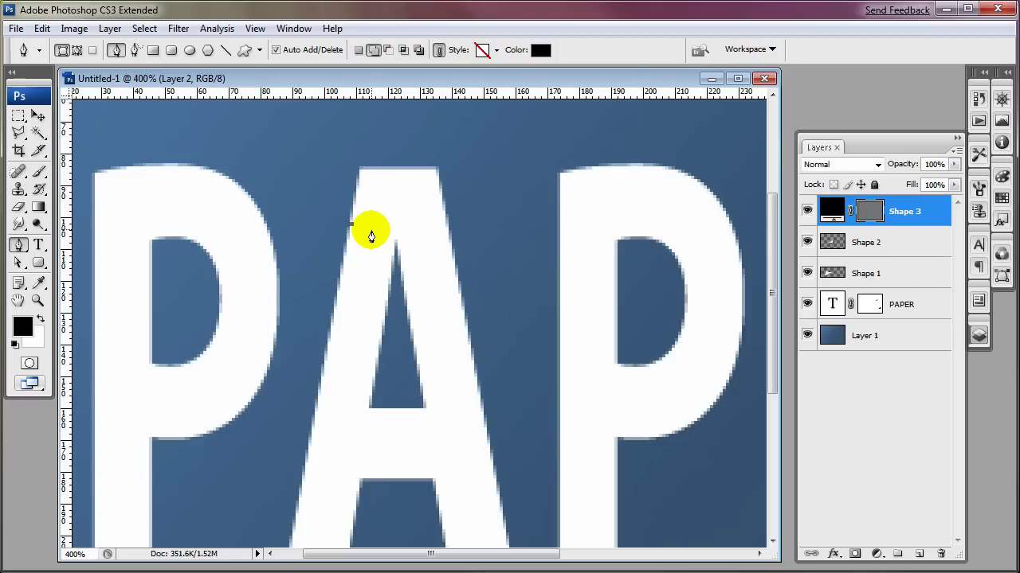
left_click_drag(370, 232, 386, 302)
left_click(369, 232)
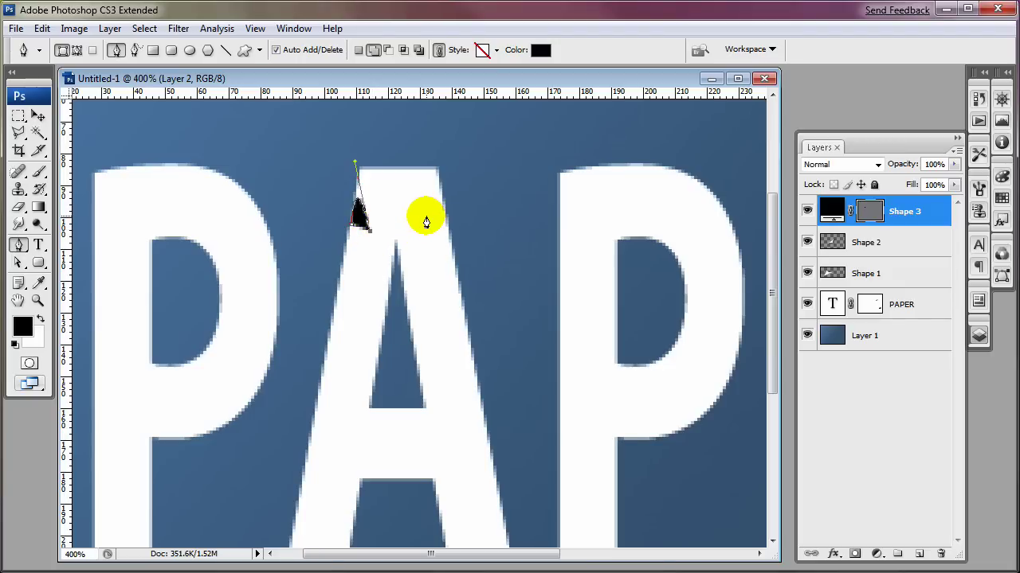
left_click(426, 217)
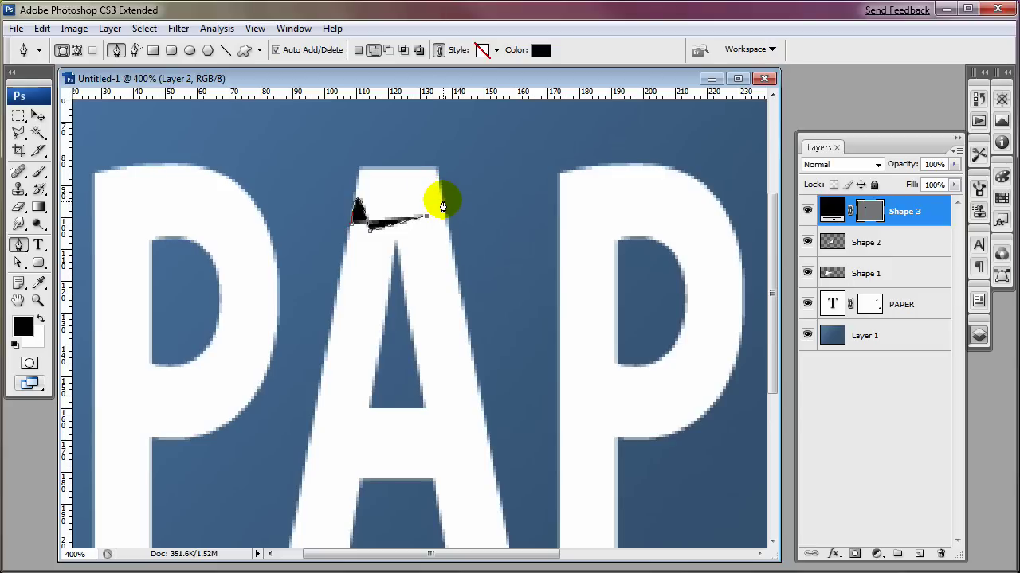
left_click_drag(434, 194, 452, 209)
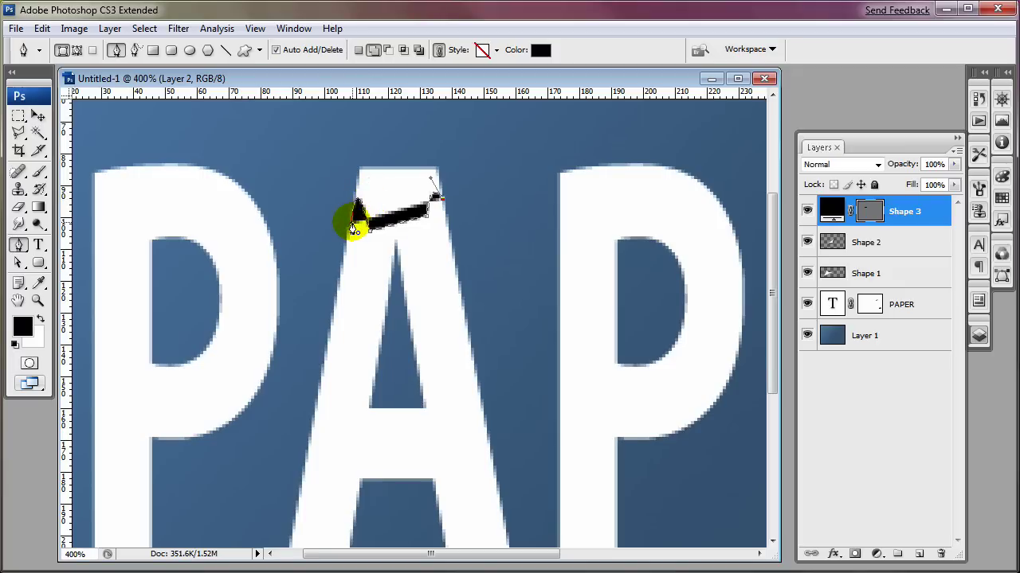
left_click_drag(353, 227, 364, 288)
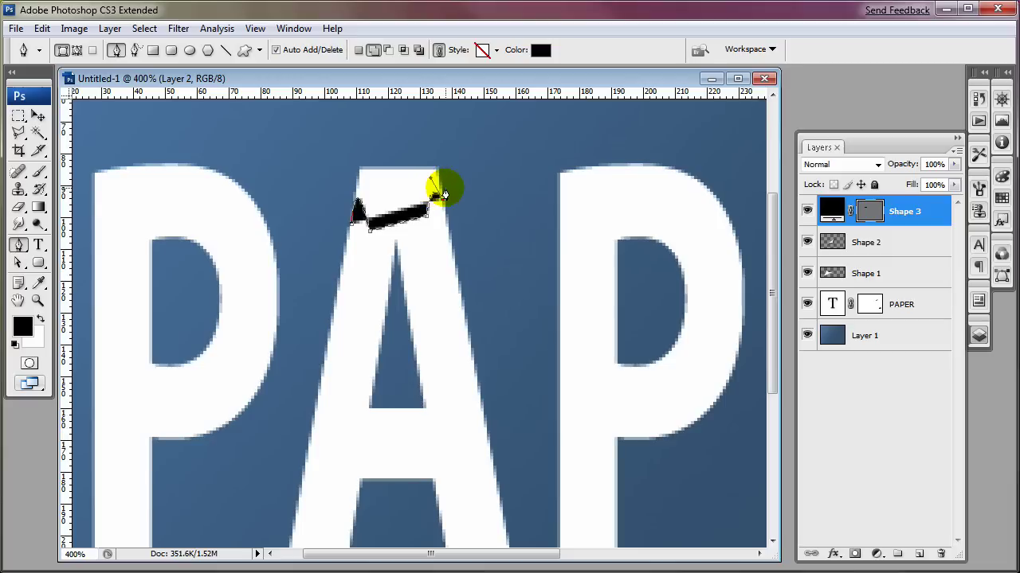
left_click(439, 193)
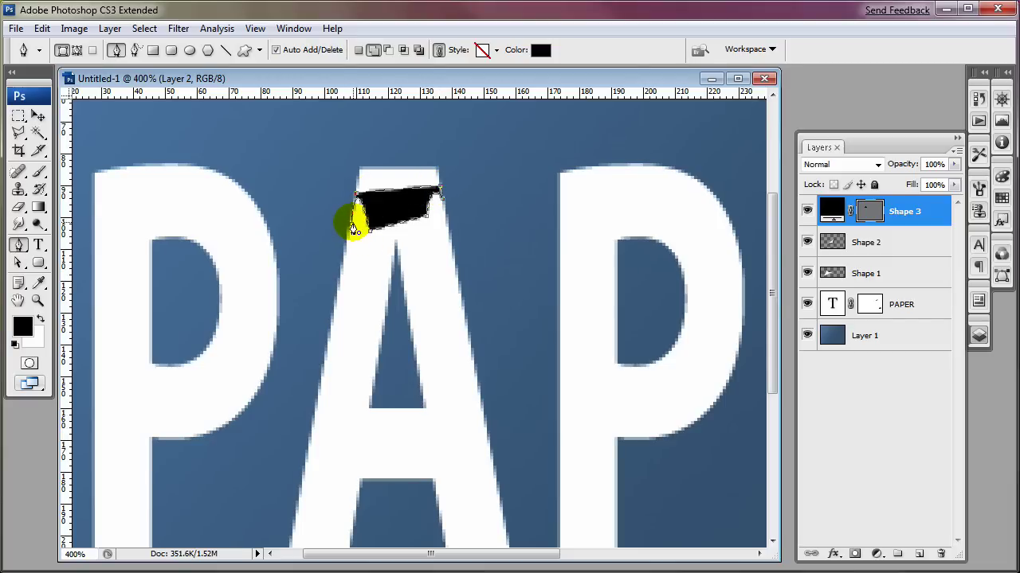
left_click_drag(354, 230, 354, 231)
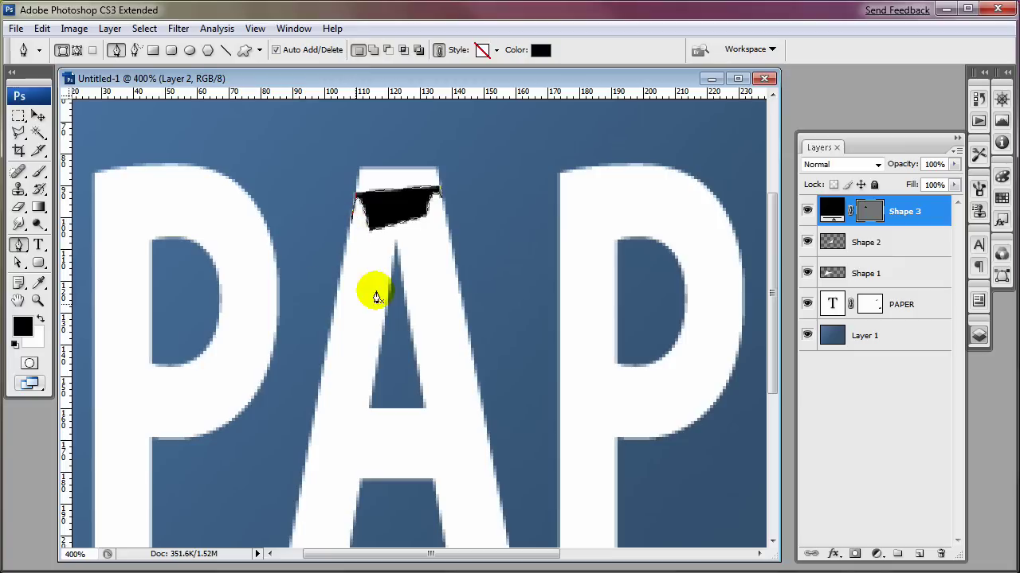
Add a layer above Shape 2, brush a black stroke over the A's top, and Gaussian-blur it
left_click(918, 260)
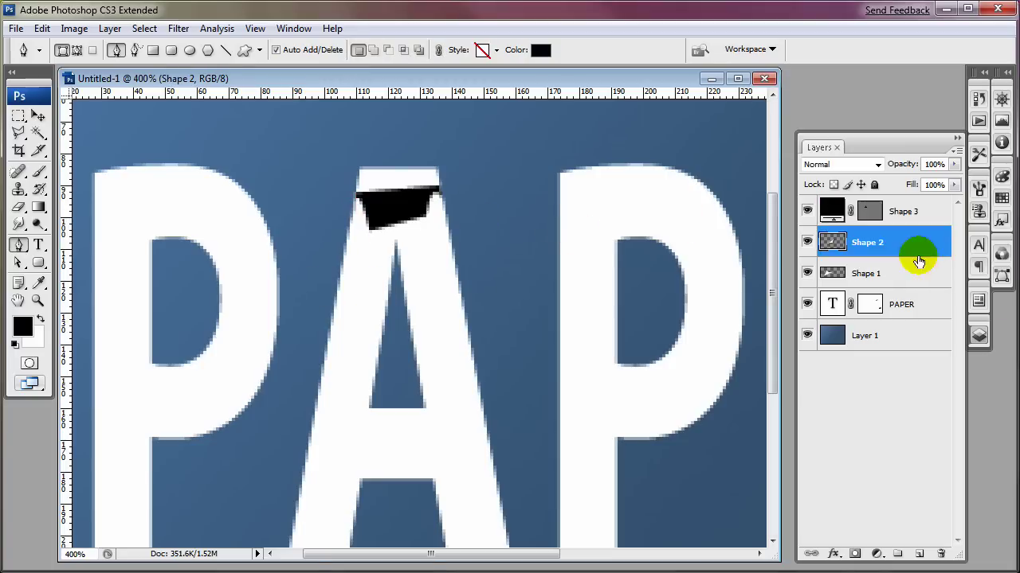
left_click(918, 553)
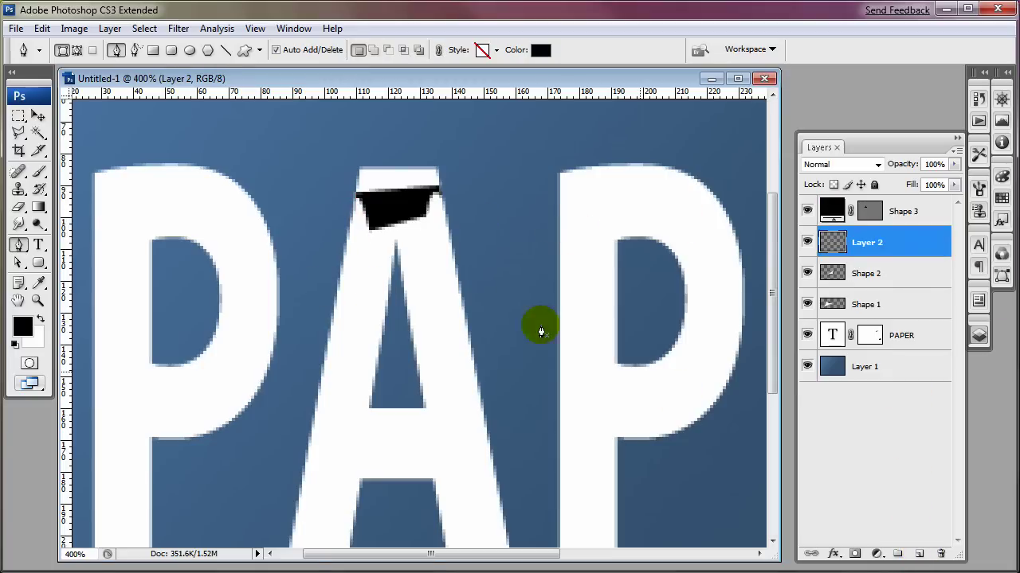
left_click(38, 172)
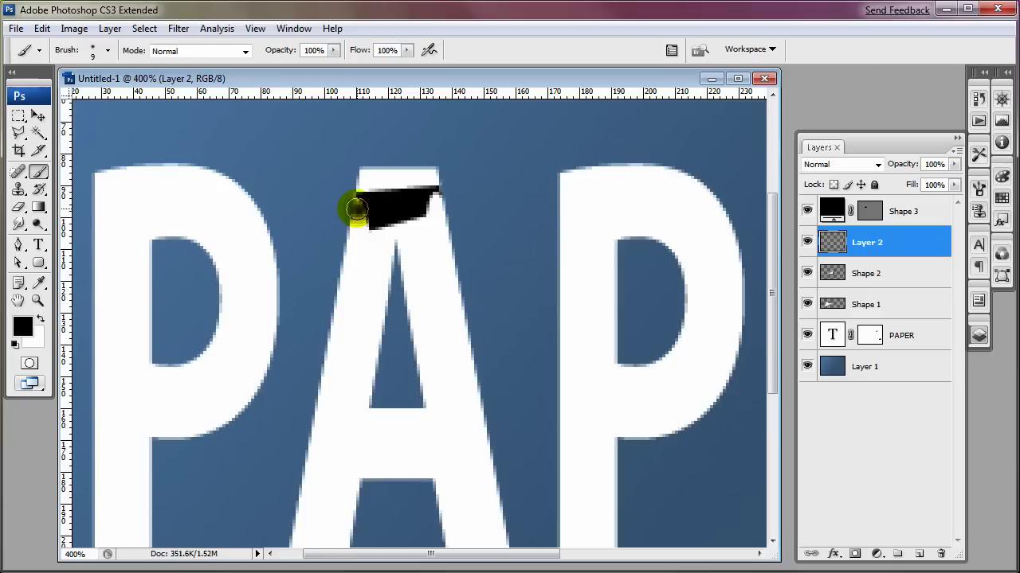
mouse_move(356, 209)
left_mouse_down()
mouse_move(387, 223)
mouse_move(433, 209)
mouse_move(437, 195)
mouse_move(392, 196)
left_mouse_up()
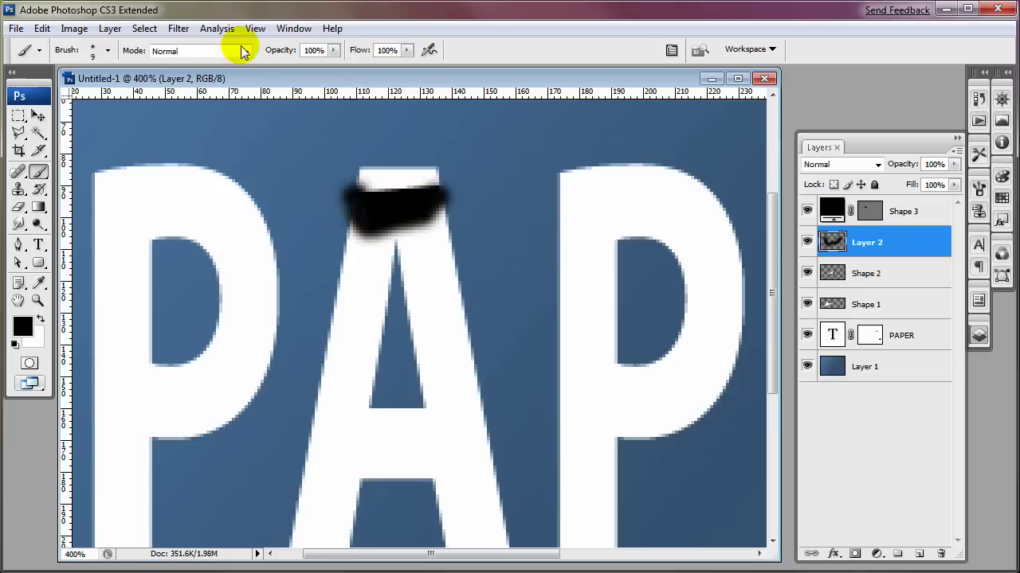
left_click(178, 28)
left_click(207, 46)
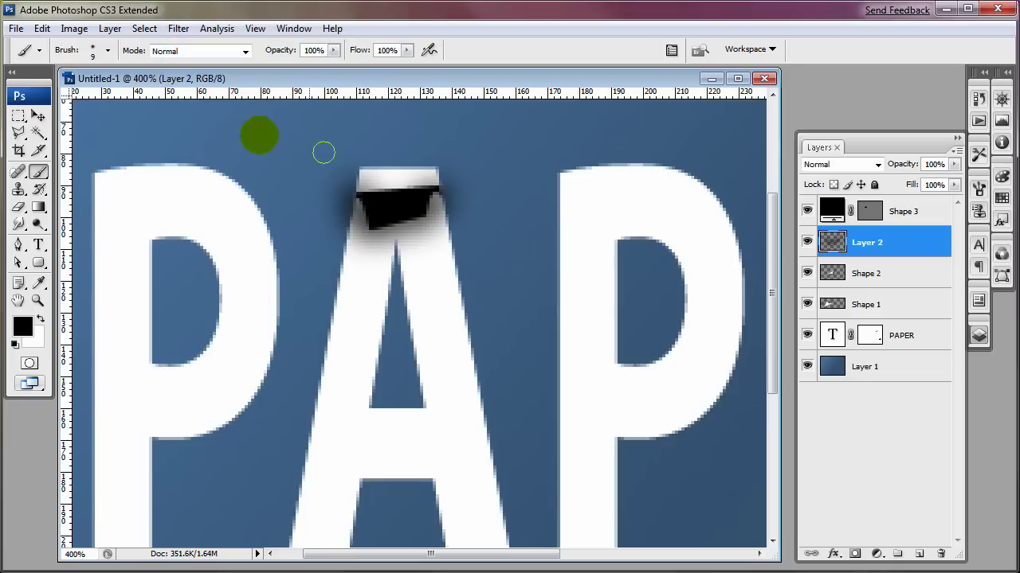
Select the blurred shadow spilling left of the A with the Polygonal Lasso
left_click(20, 133)
left_click(364, 150)
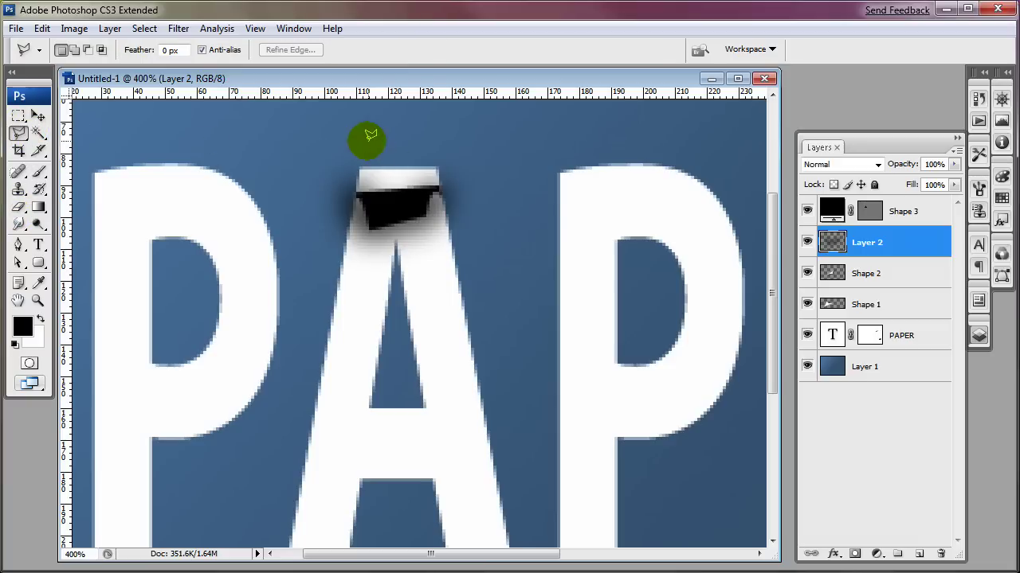
left_click(338, 285)
left_click(282, 249)
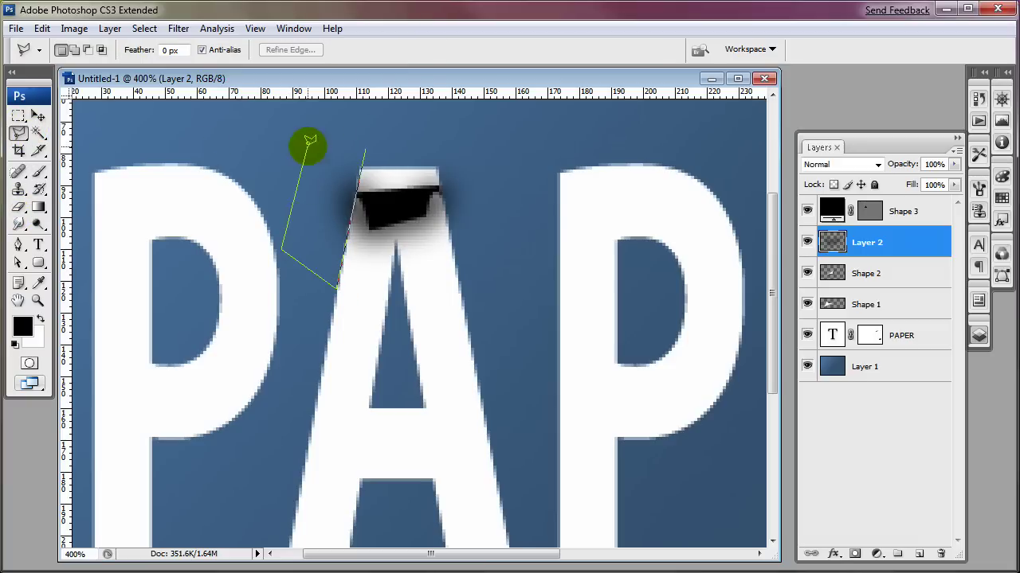
left_click(323, 139)
left_click(367, 146)
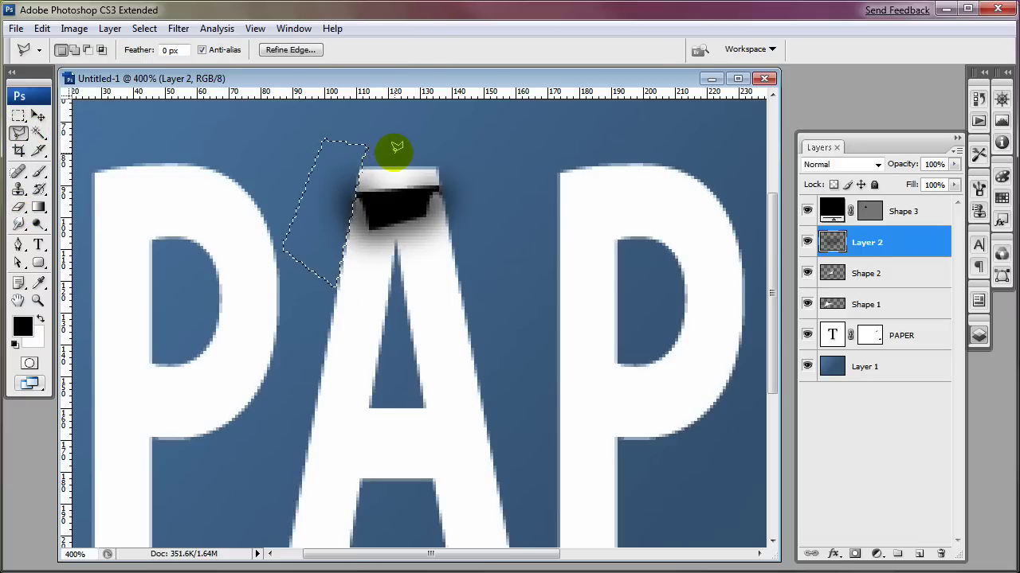
Remove the shadow spilling right of the A and set Layer 2 opacity to 73%
left_click(456, 265)
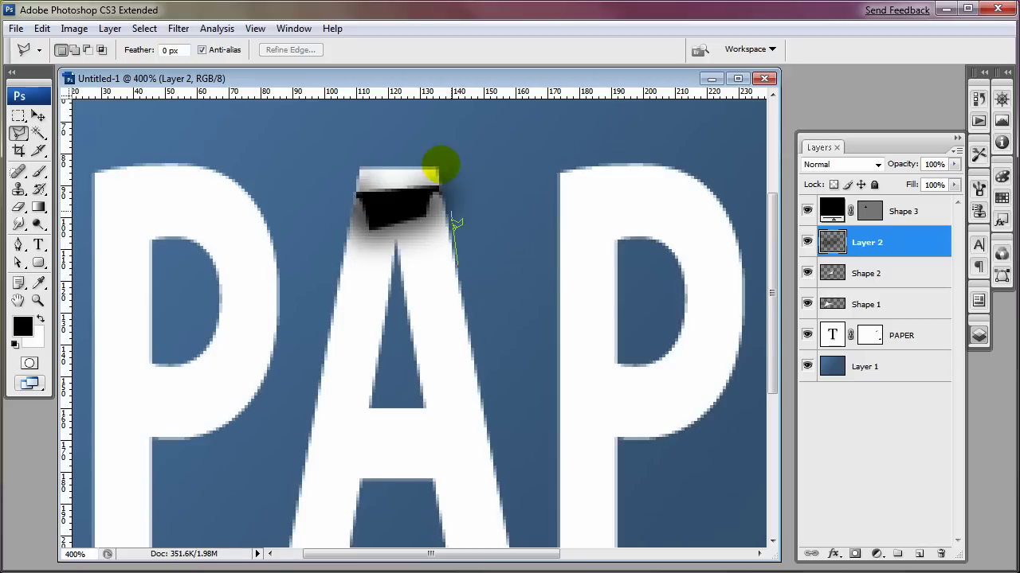
left_click(436, 149)
left_click(504, 163)
left_click(515, 235)
left_click(519, 277)
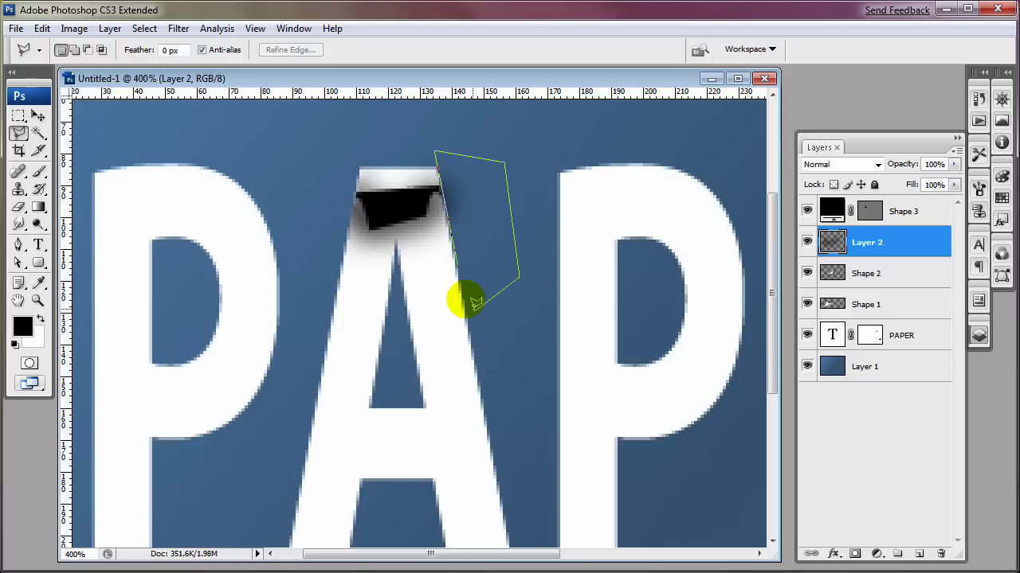
left_click(480, 301)
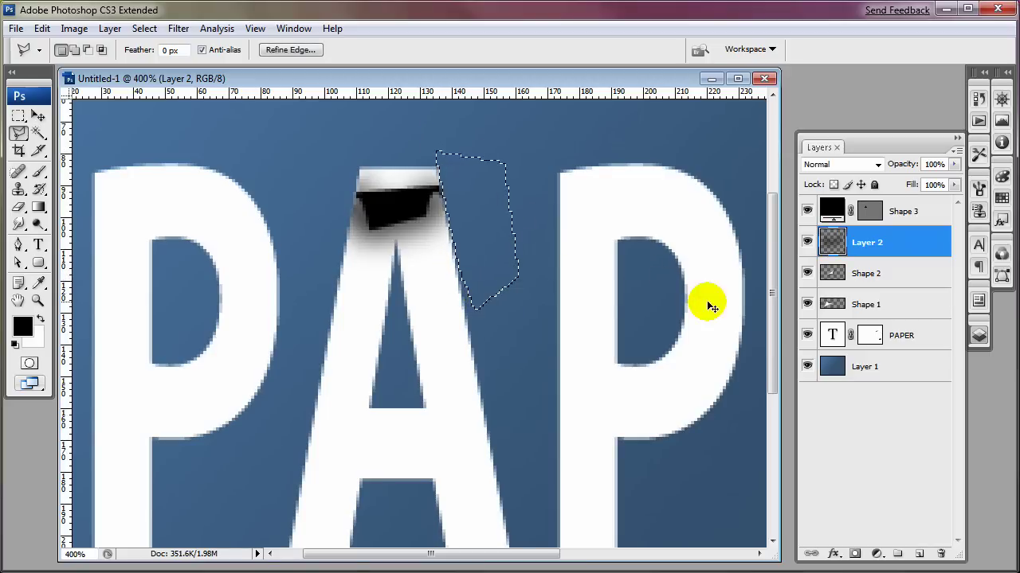
key("ctrl+d")
left_click(955, 164)
left_click(932, 180)
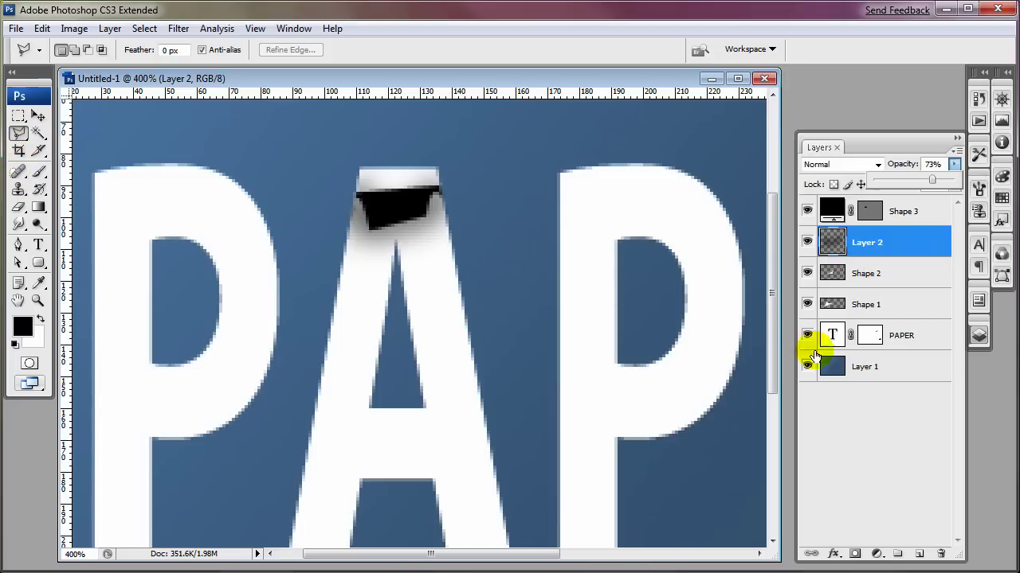
On the PAPER layer mask, fill the A's top above the fold with black to hide it
left_click(870, 337)
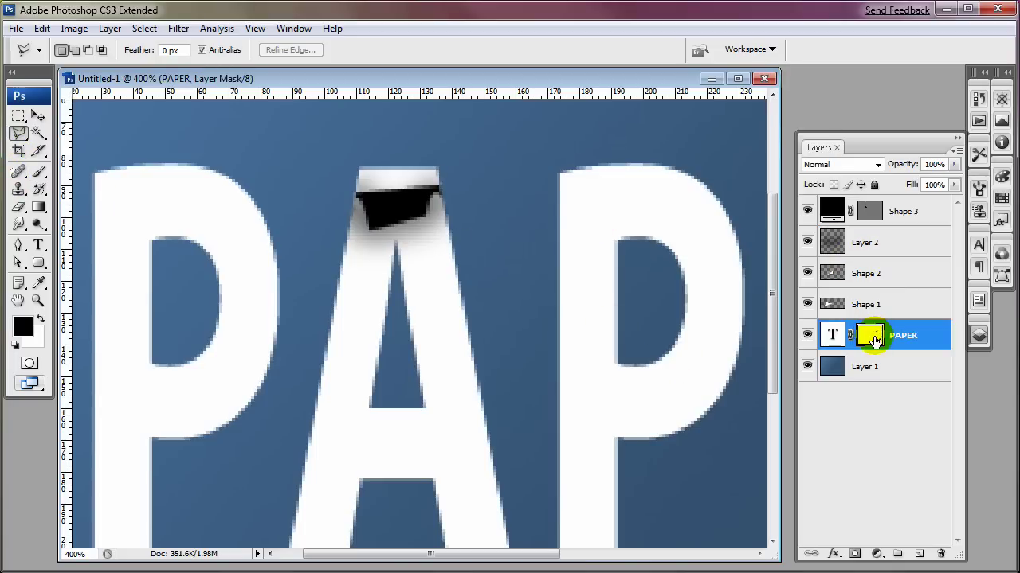
left_click(353, 193)
left_click(438, 189)
left_click(462, 184)
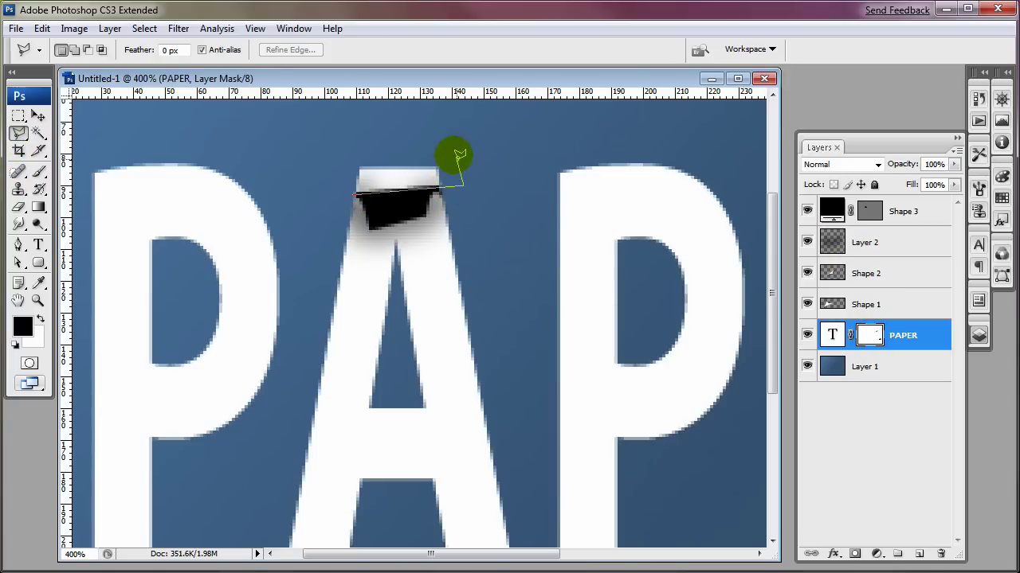
left_click(437, 153)
left_click(359, 148)
left_click(314, 172)
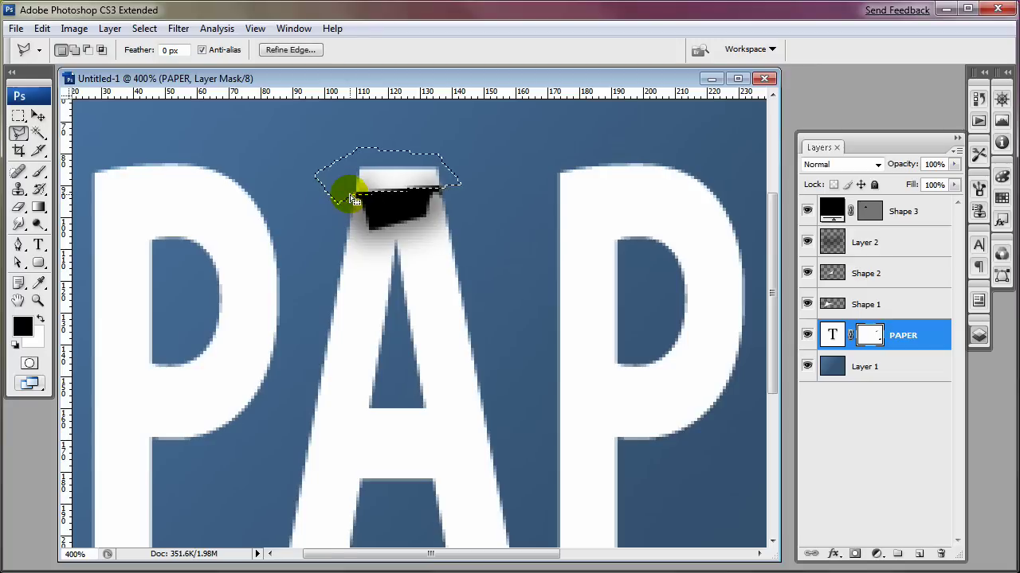
key("alt+BackSpace")
key("ctrl+d")
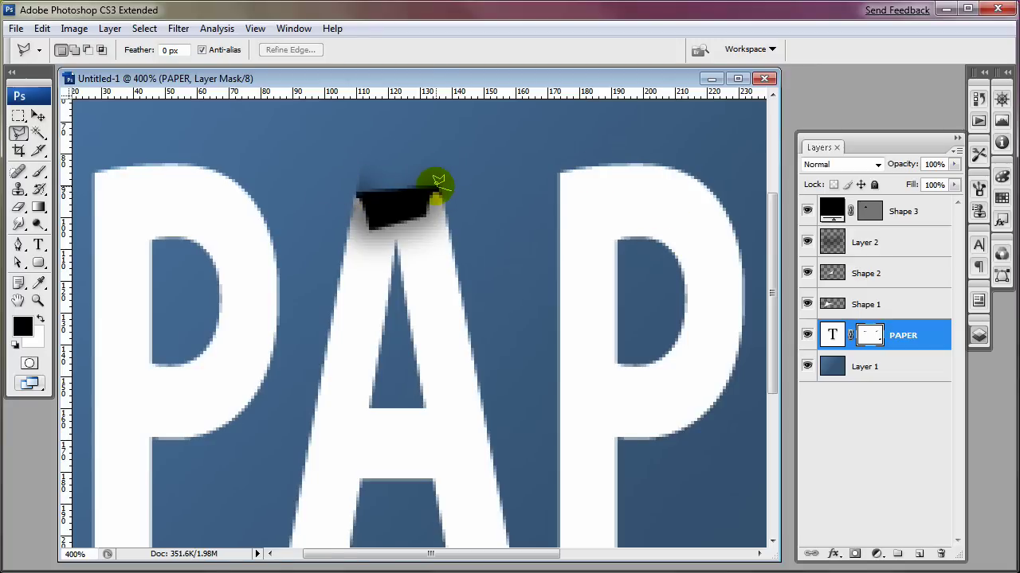
Outline a triangular Polygonal Lasso selection around the A's curled corner
left_click(342, 192)
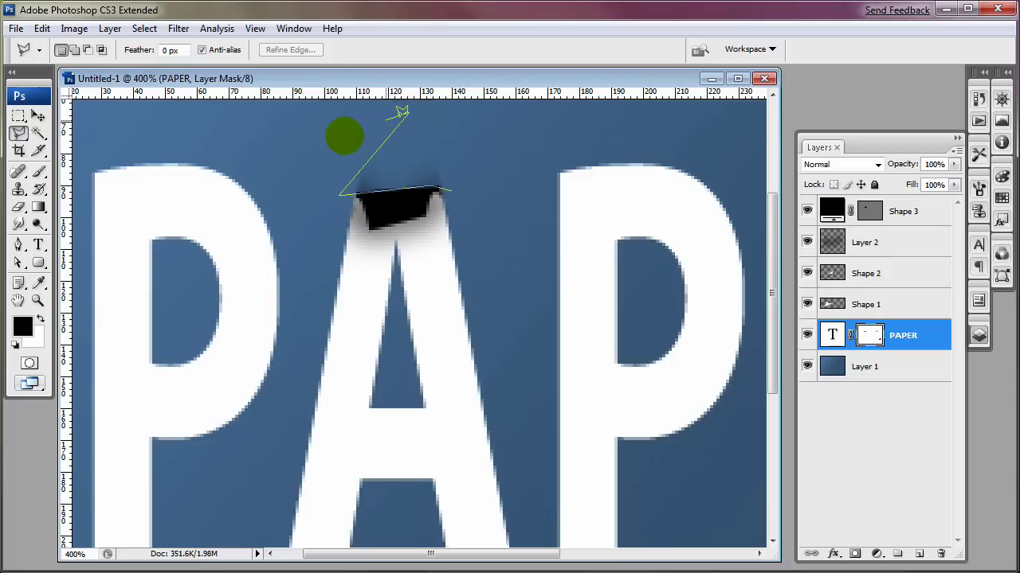
left_click(410, 114)
left_click(476, 183)
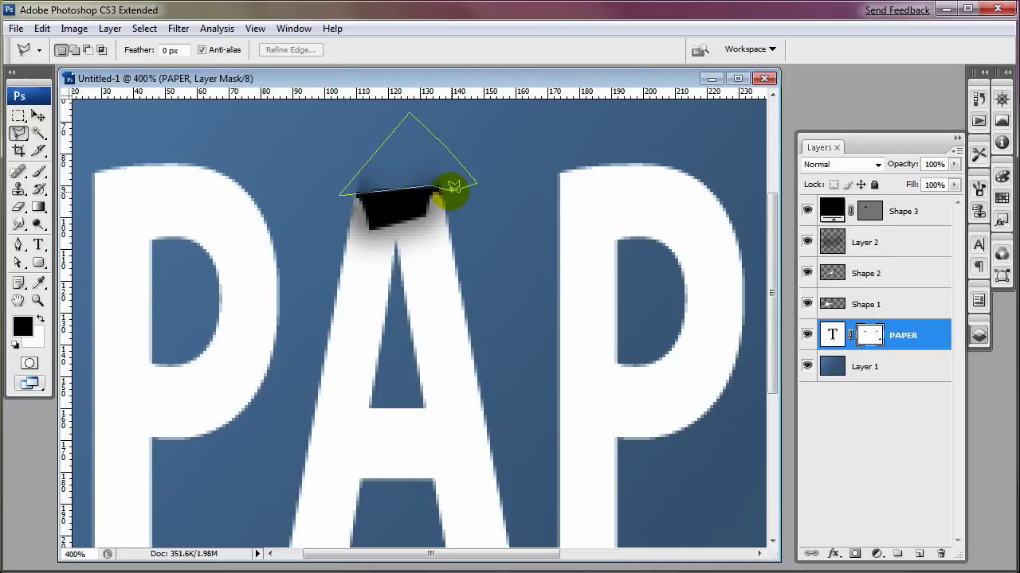
left_click(453, 188)
Clear the triangle selection, change Shape 3's fill to white, and set the view to 200%
left_click(921, 243)
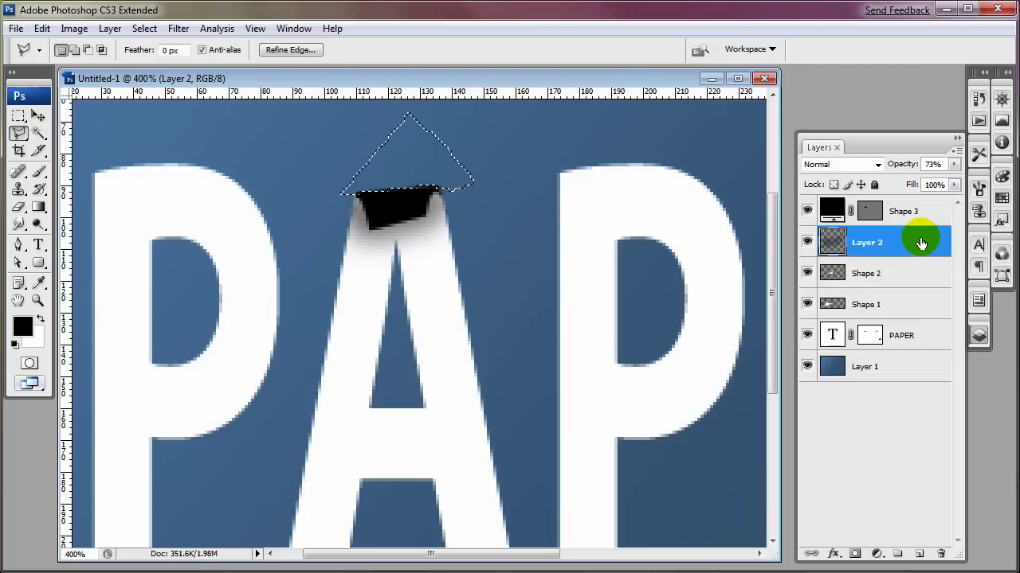
key("ctrl+d")
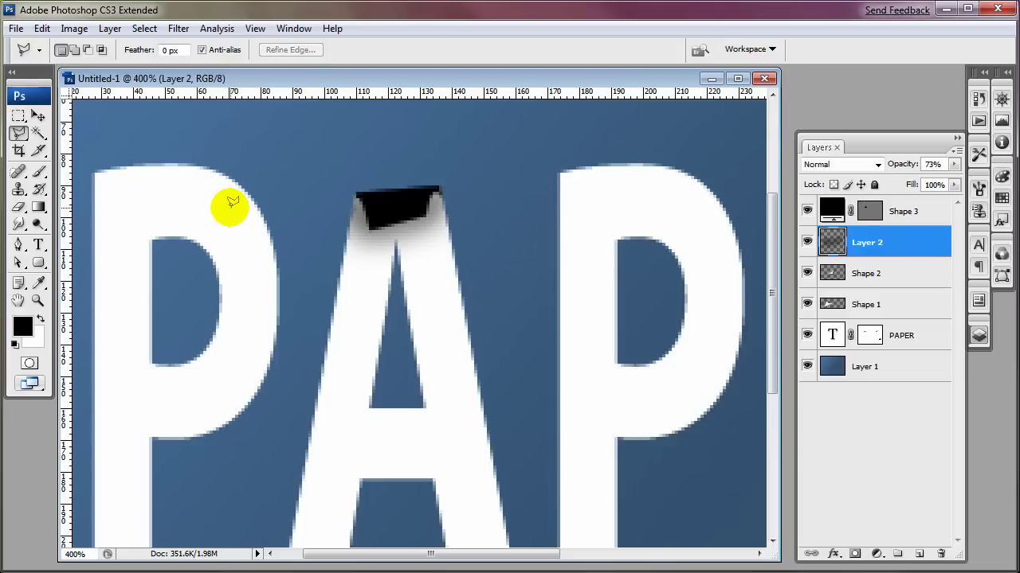
double_click(832, 214)
left_click(474, 209)
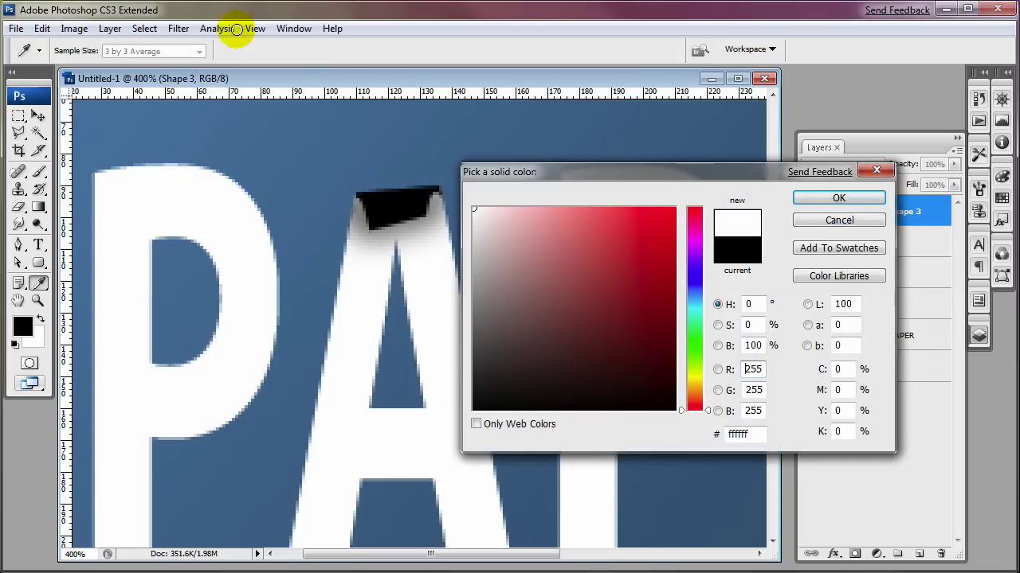
left_click(860, 199)
key("ctrl+minus")
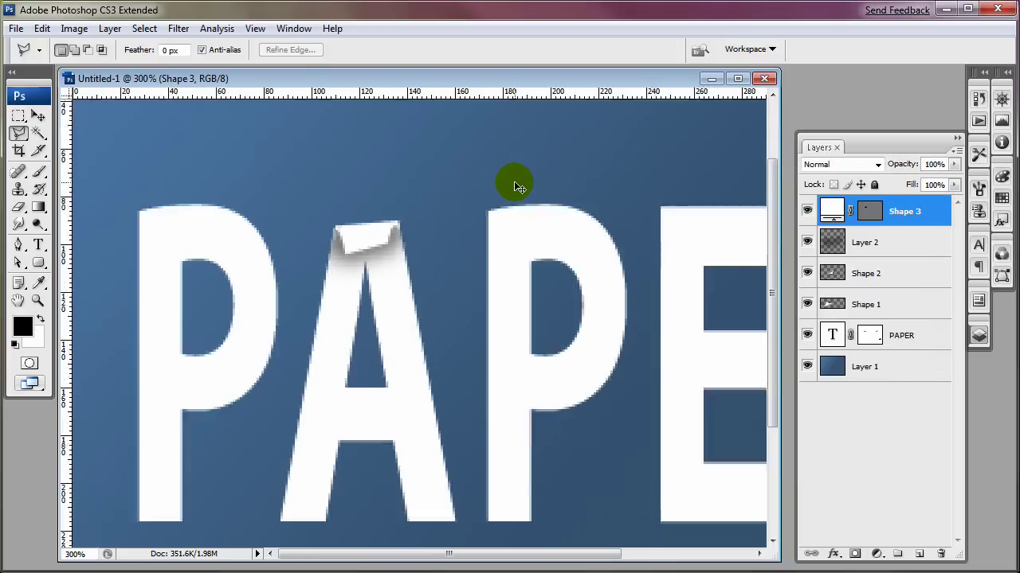
key("ctrl+minus")
key("ctrl+minus")
key("ctrl+plus")
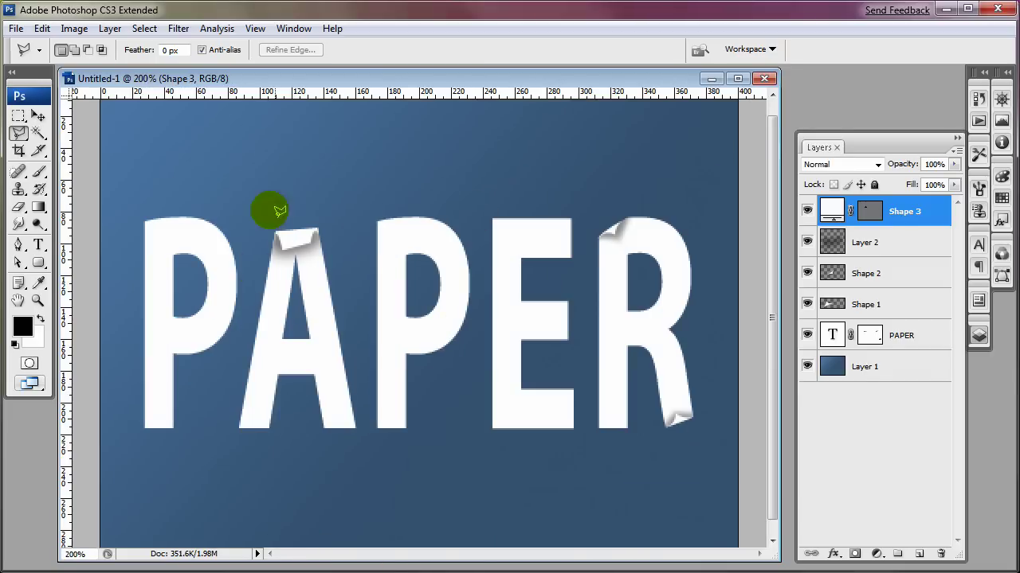
left_click(289, 266)
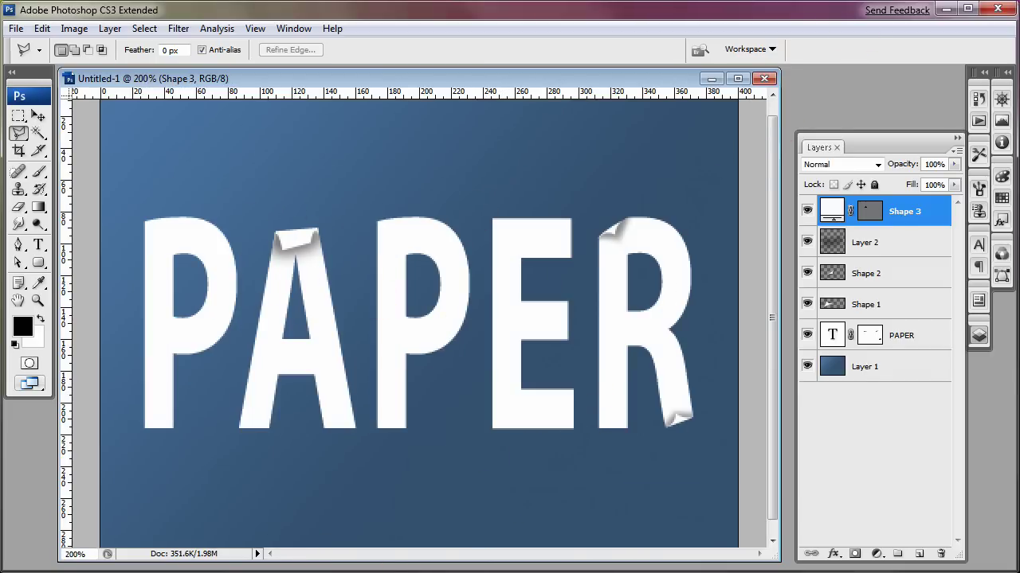
Copy the full-size crumpled-paper.jpg image from Firefox and return to Photoshop
key("alt+Tab")
left_click_drag(596, 24, 633, 32)
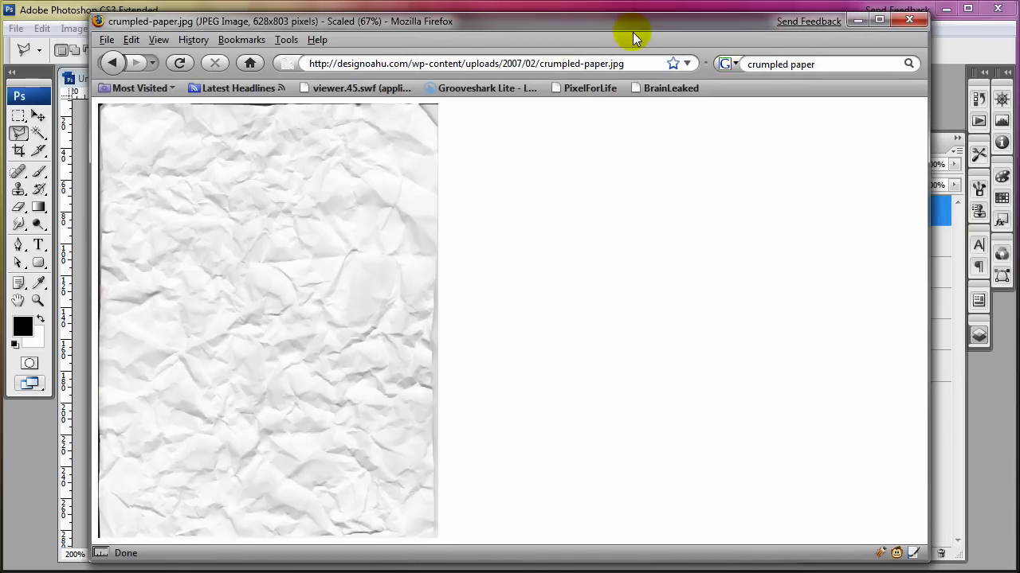
left_click(826, 63)
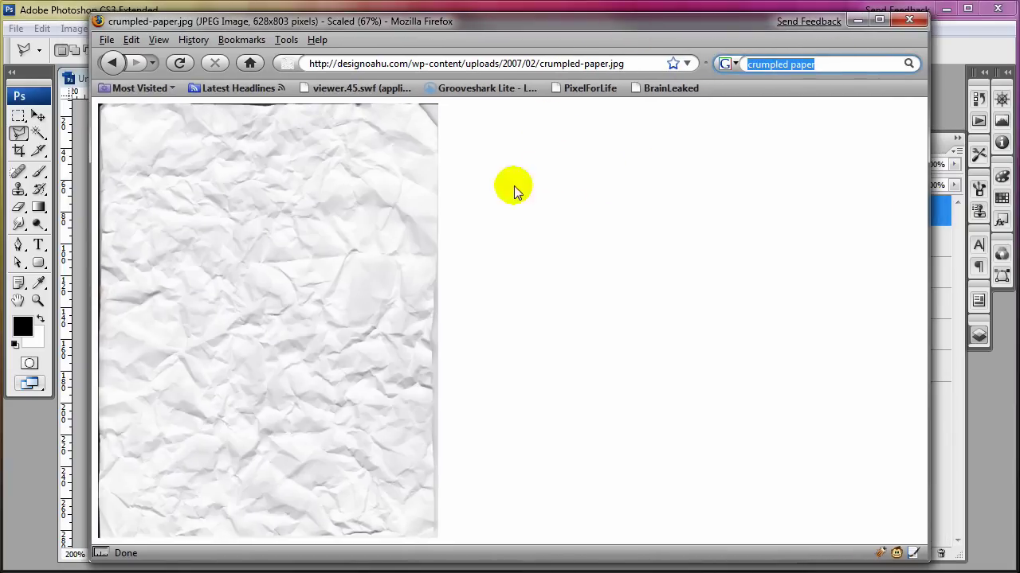
left_click(346, 223)
right_click(412, 222)
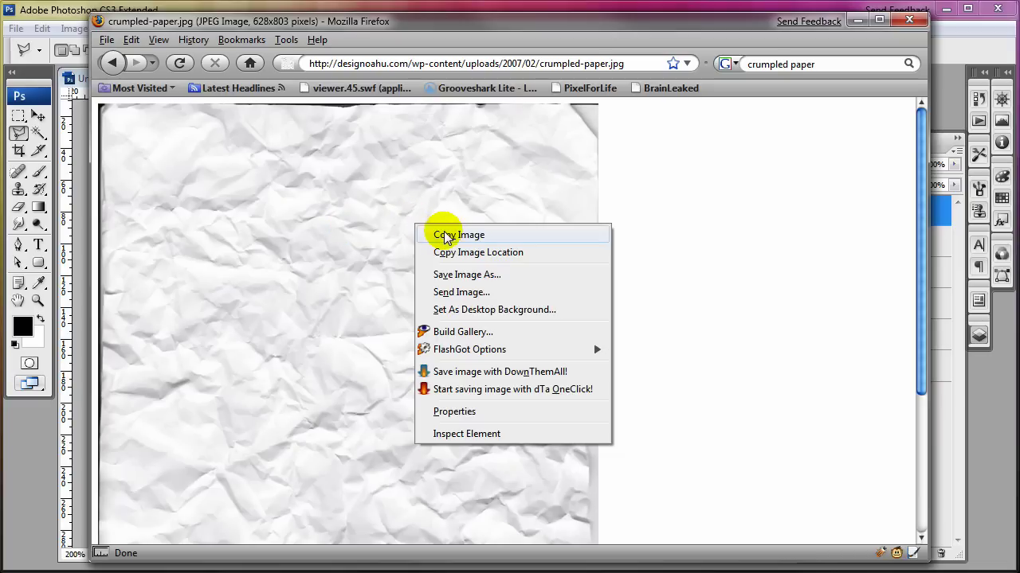
left_click(446, 235)
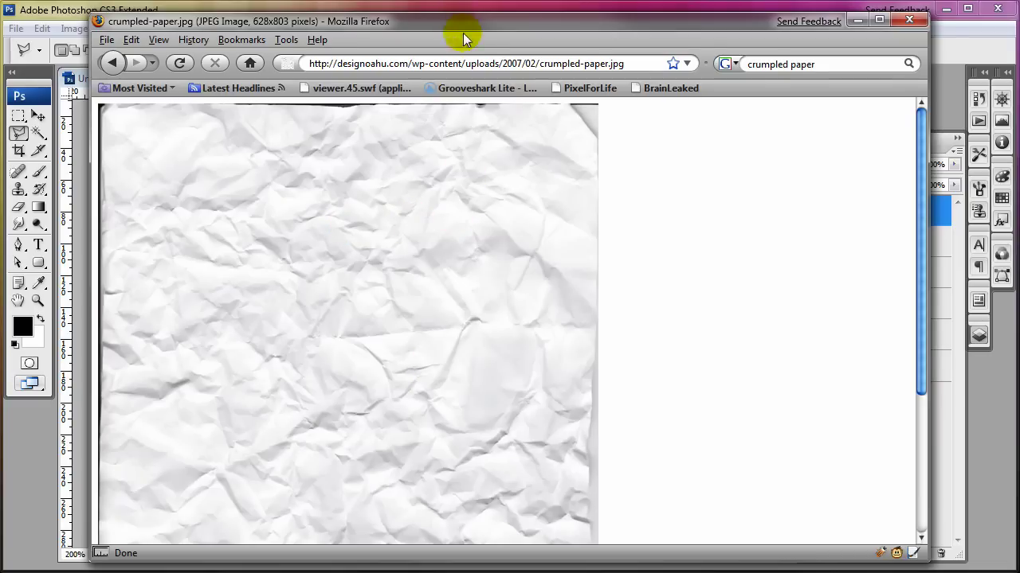
left_click(460, 8)
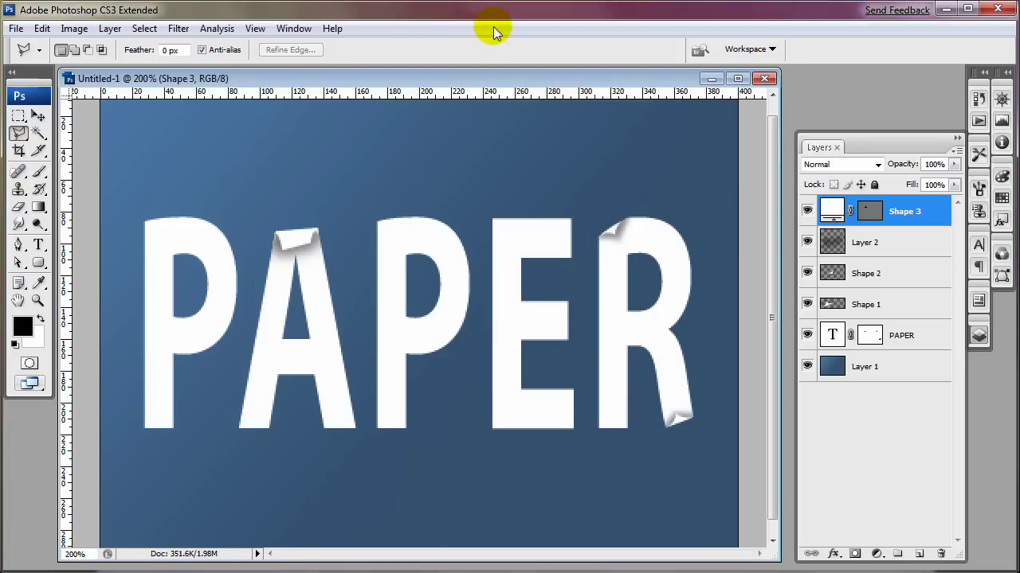
Merge the Layer 2 shadow with Shapes 1, 2 and 3 into a single Shape 3 layer
left_click(913, 247, "shift")
key("ctrl+e")
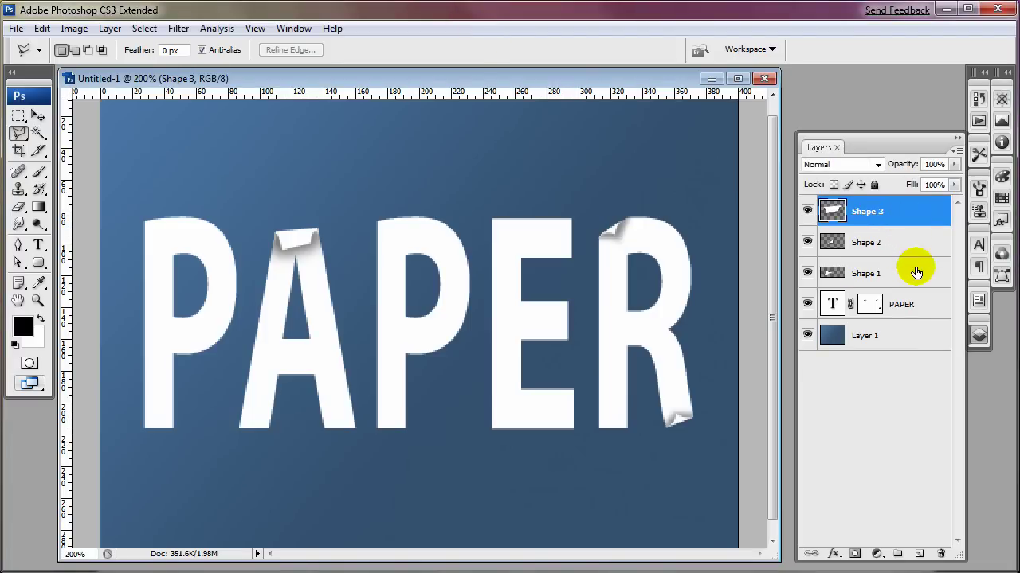
left_click(916, 273, "shift")
key("ctrl+e")
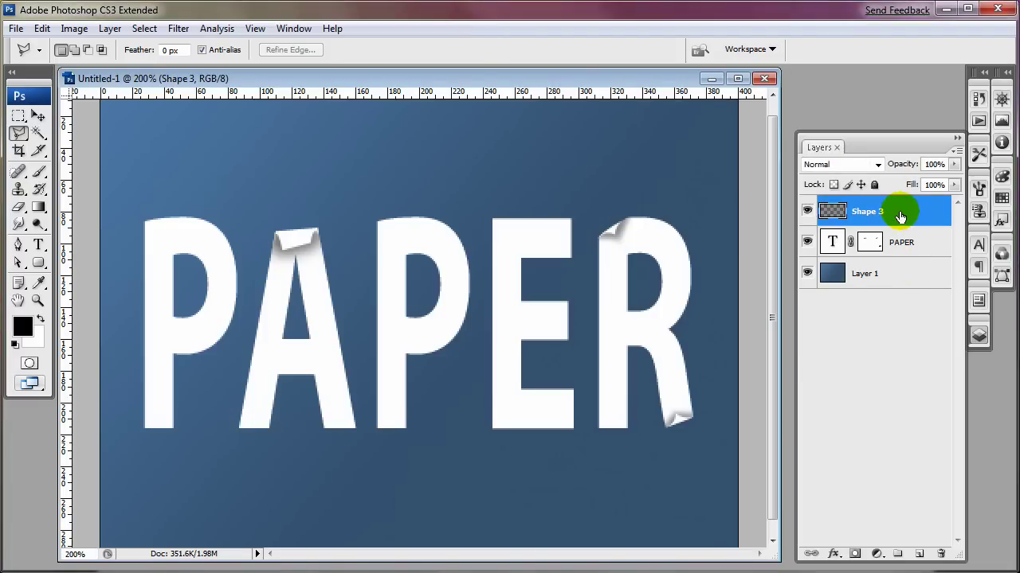
Duplicate the PAPER text layer, hide the original, and merge the copy into Shape 3
left_click(928, 246, "shift")
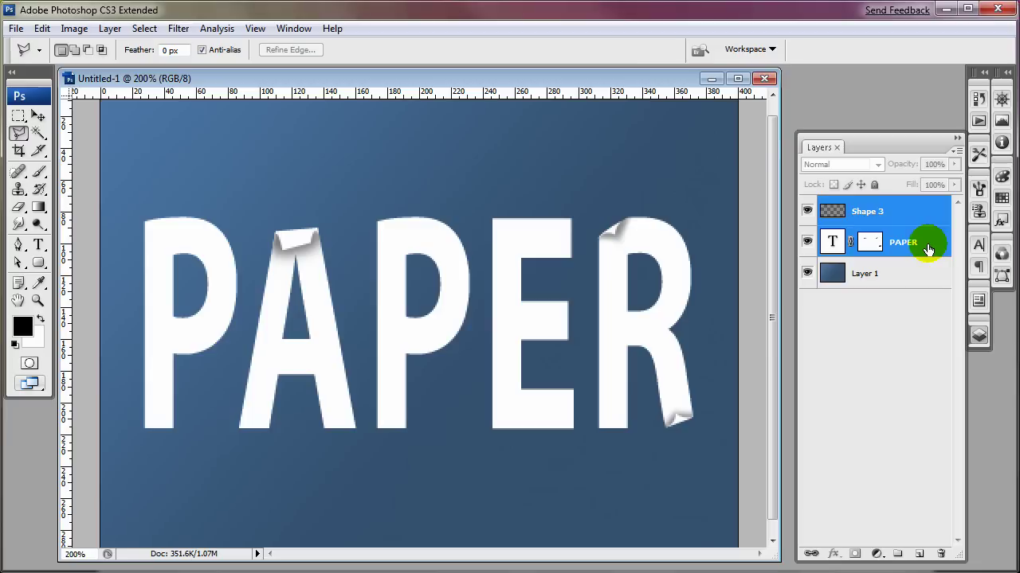
left_click(928, 339)
left_click_drag(924, 242, 920, 554)
left_click(808, 273)
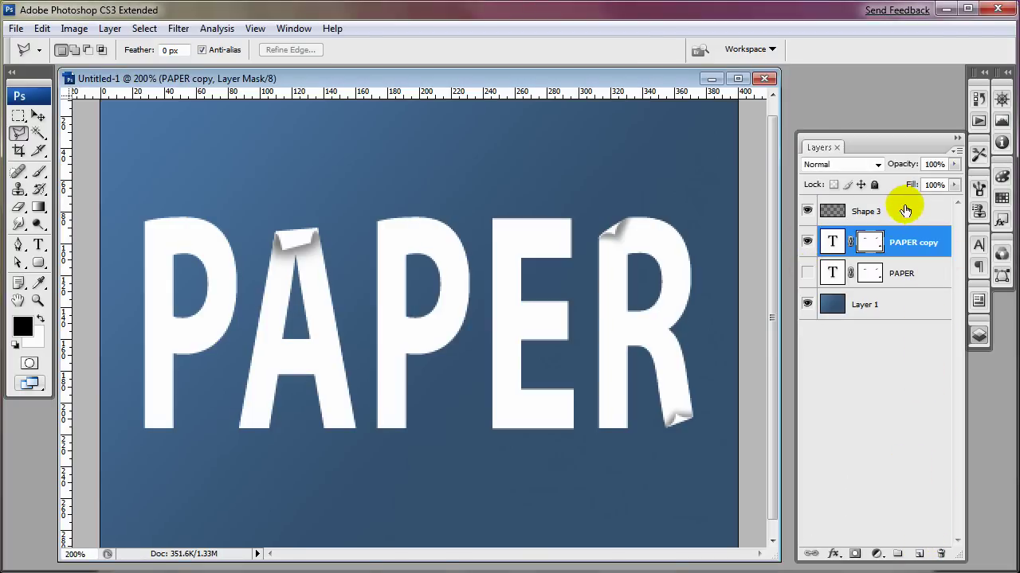
left_click(910, 212, "shift")
key("ctrl+e")
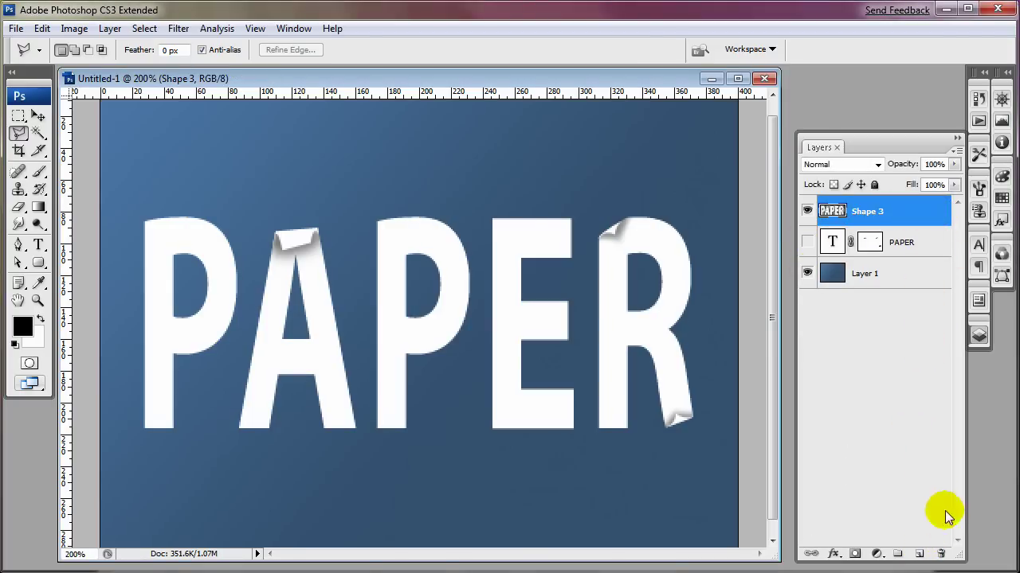
Paste the crumpled-paper image onto a new empty layer at the top
left_click(920, 554)
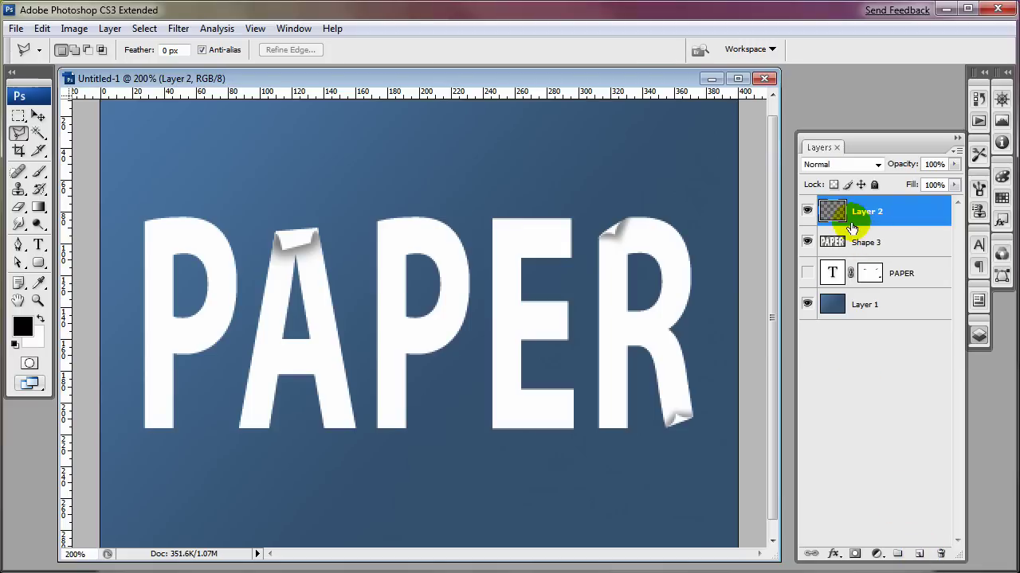
key("ctrl+v")
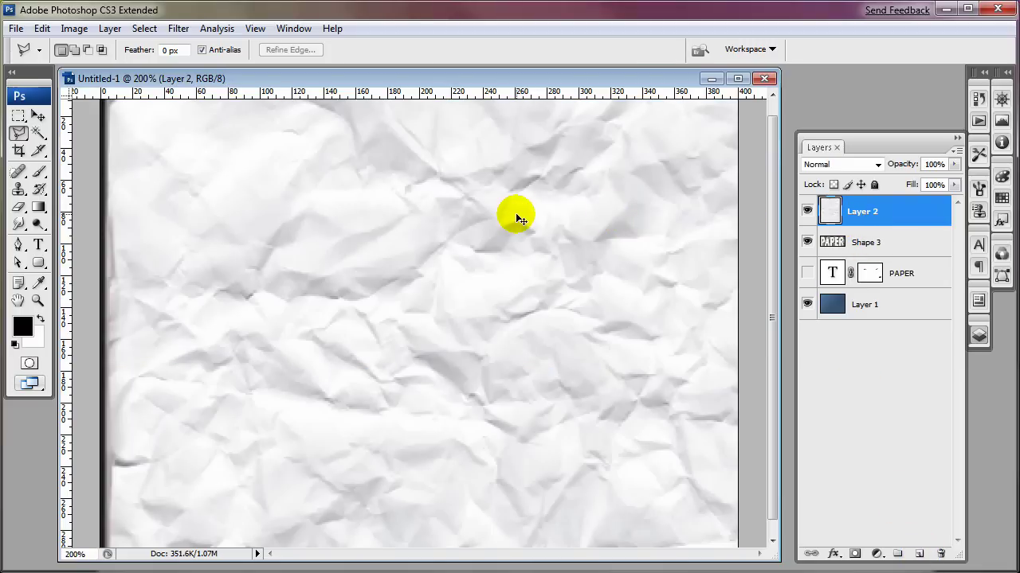
key("ctrl+minus")
Scale the pasted paper to about 49.7% and rotate it 90° to cover the canvas
key("ctrl+t")
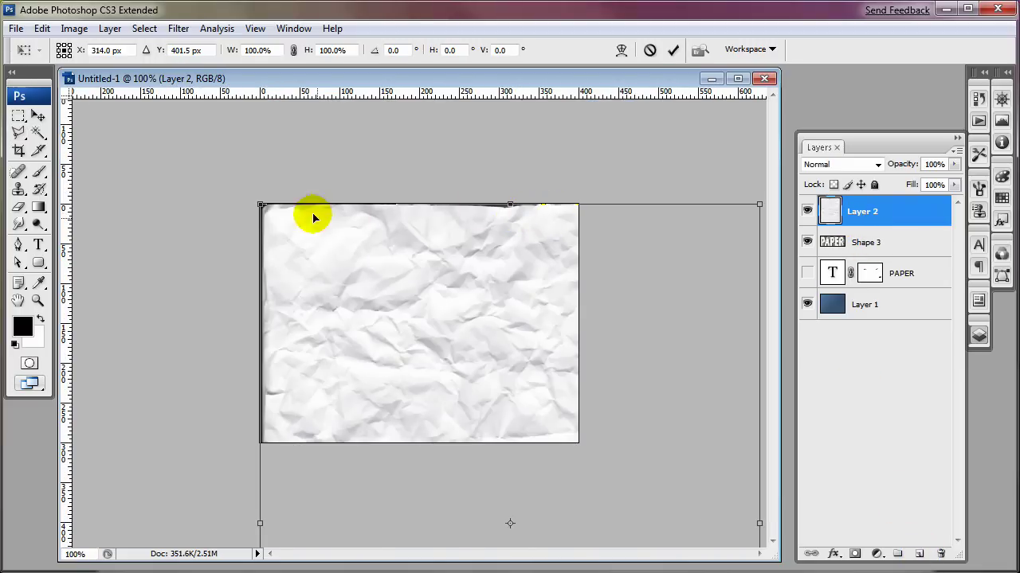
left_click_drag(254, 201, 391, 326)
left_click_drag(434, 383, 365, 278)
left_click_drag(571, 186, 626, 541)
left_click_drag(496, 334, 590, 215)
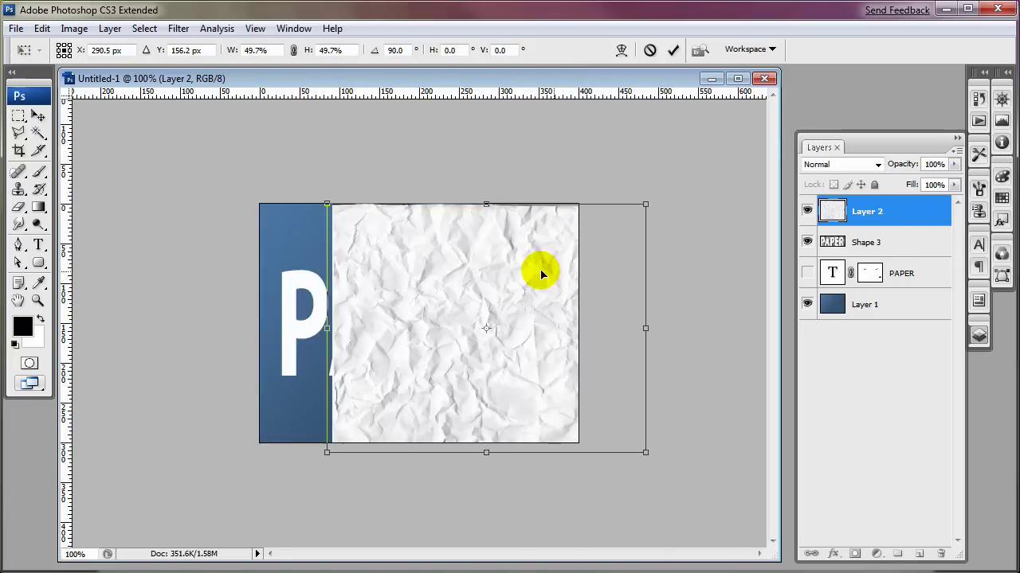
left_click_drag(486, 289, 480, 277)
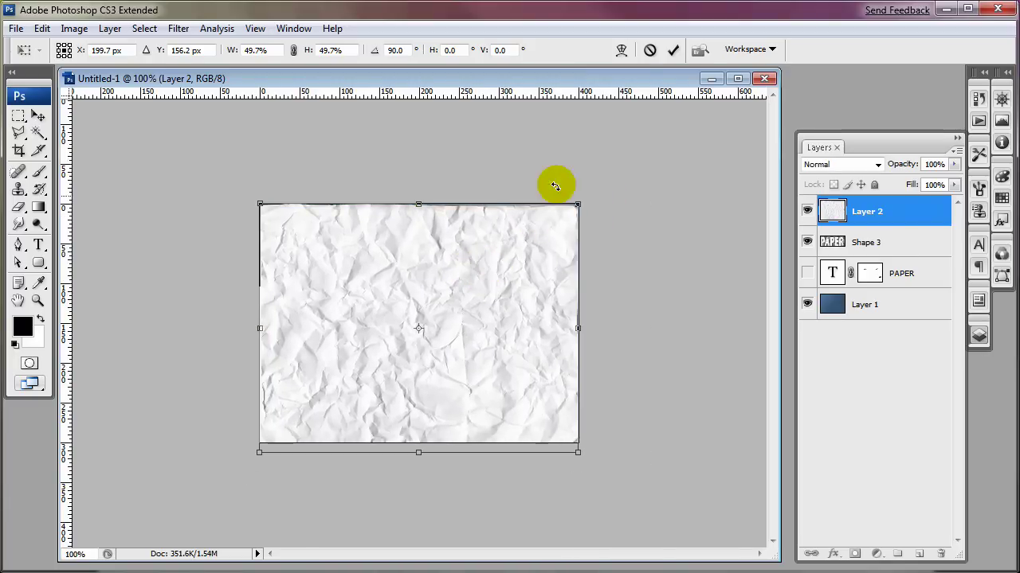
key("Up")
key("Up")
key("Up")
left_click(673, 52)
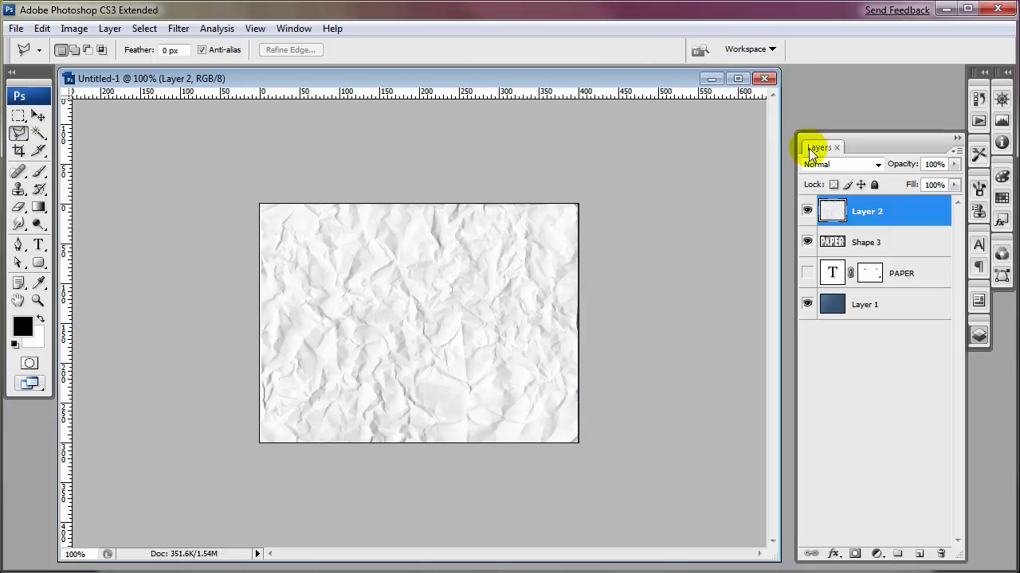
Mask Layer 2 to the Shape 3 PAPER letters and set its blend mode to Multiply
left_click(832, 243, "ctrl")
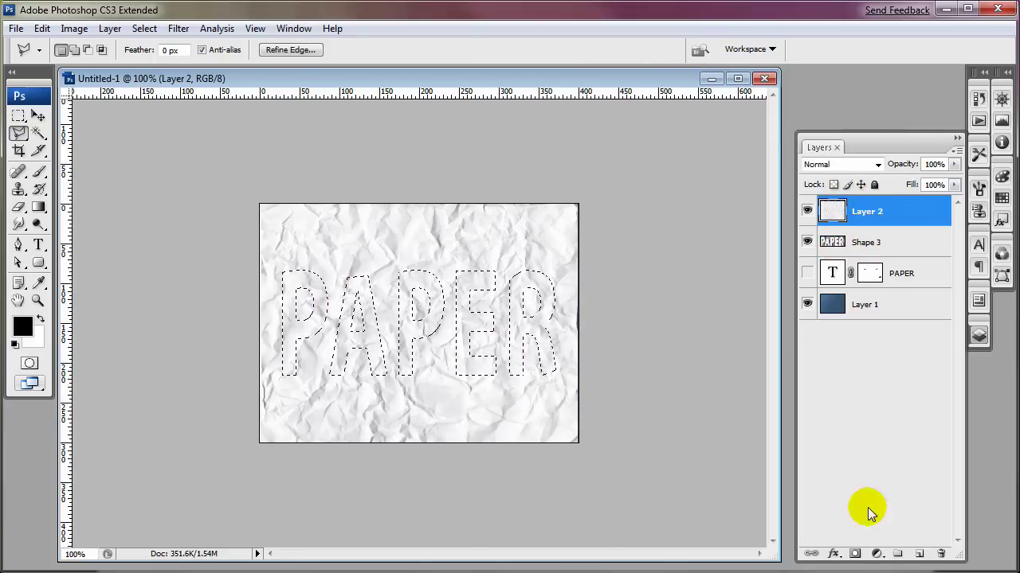
left_click(854, 554)
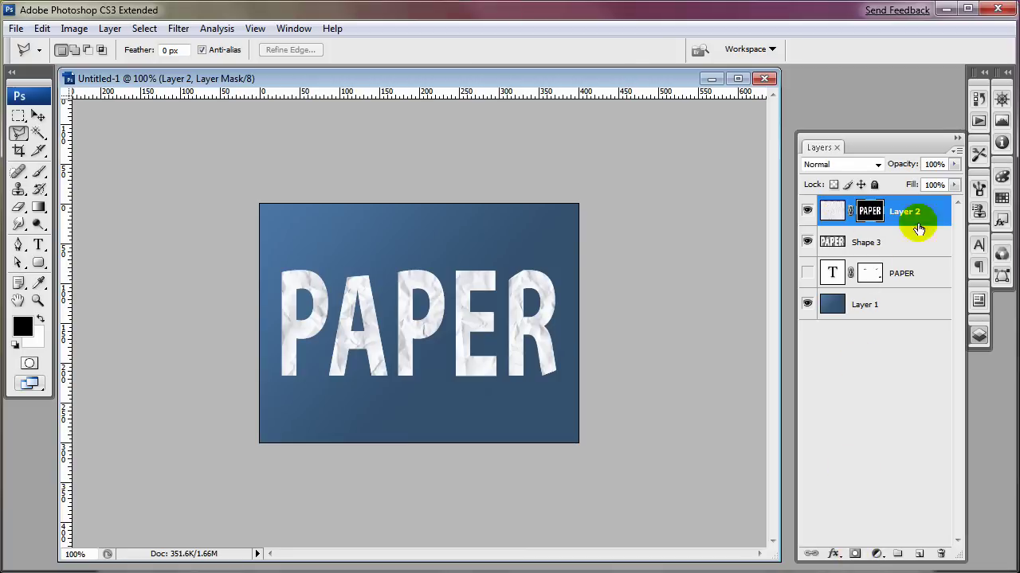
left_click(836, 164)
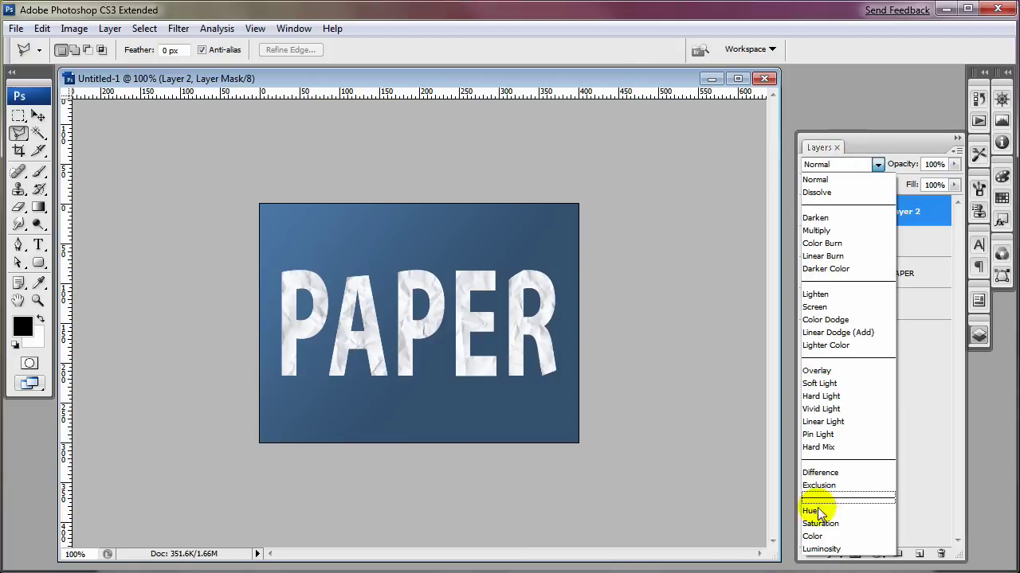
left_click(824, 230)
key("ctrl+plus")
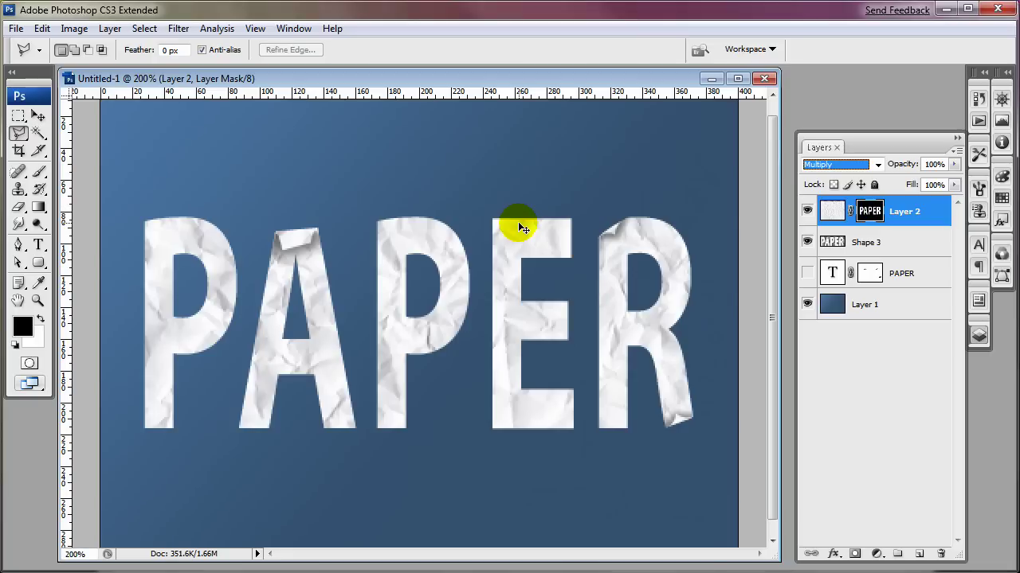
key("ctrl+minus")
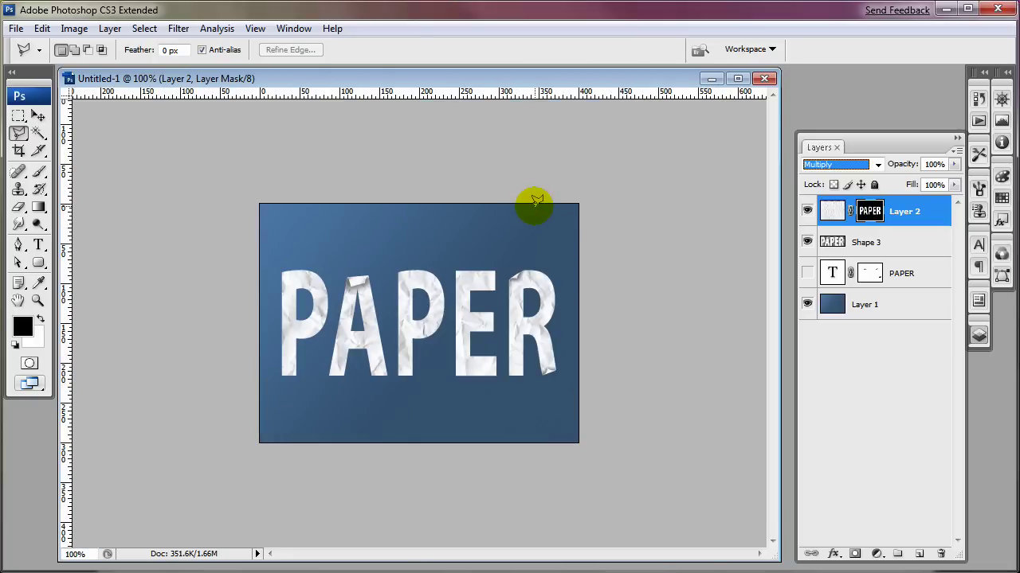